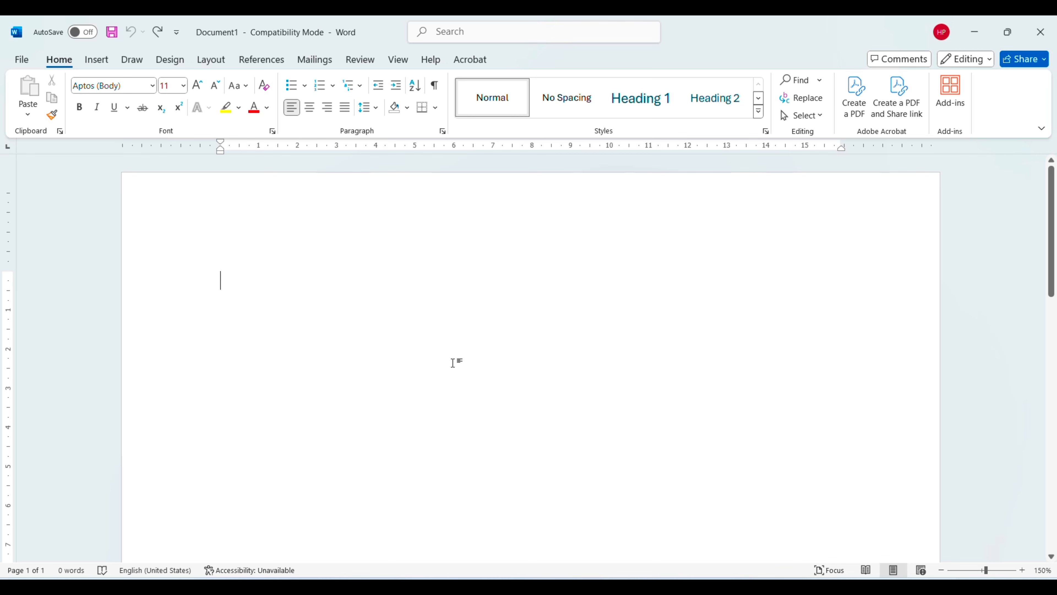
Search the built-in help for "what is ms word" and open the article "What is Word?"
{"action": "key", "text": "F1"}
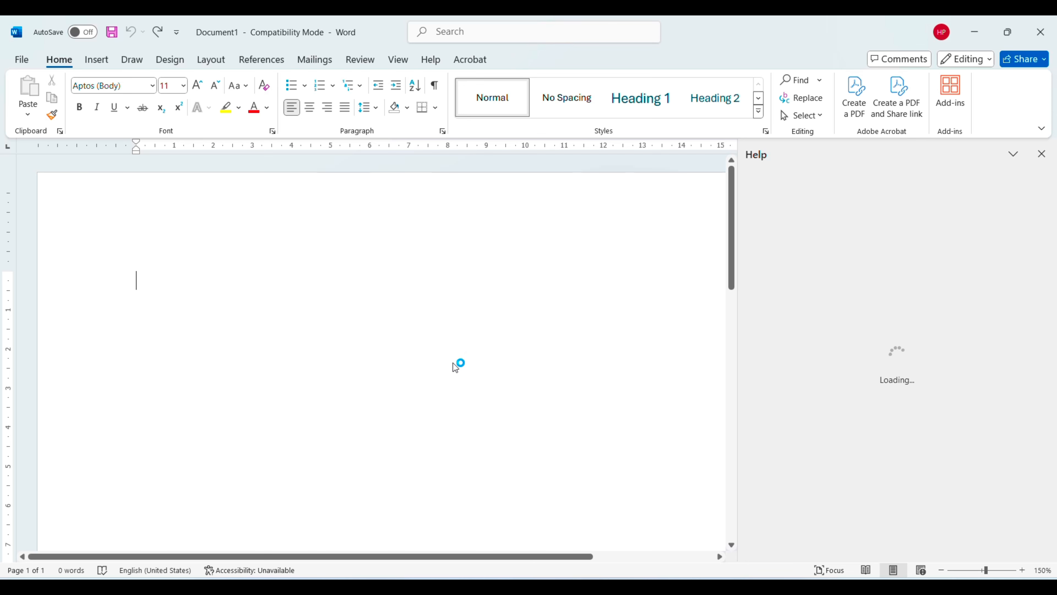
{"action": "type", "text": "what "}
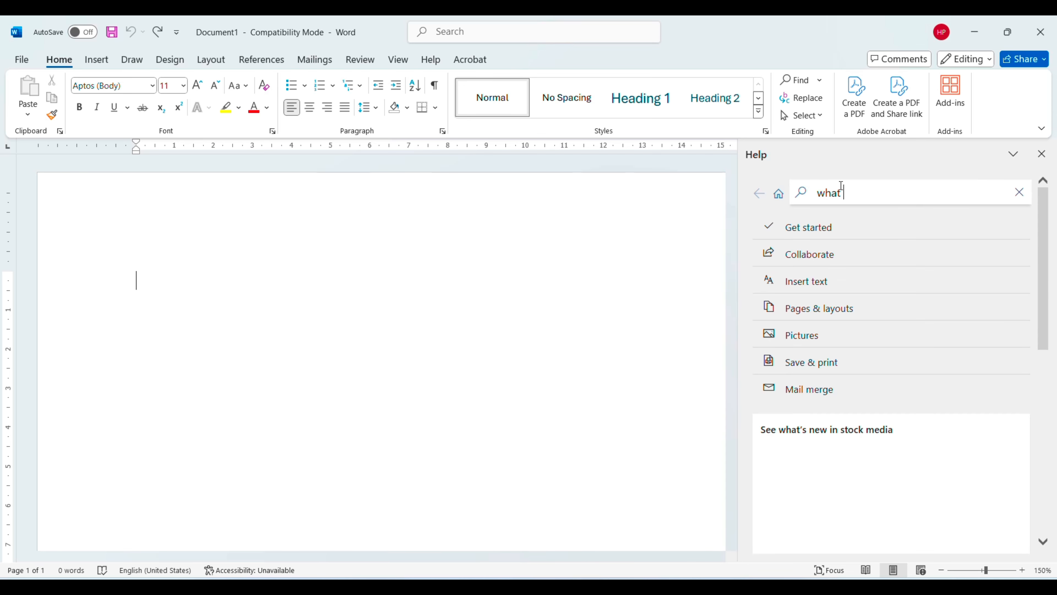
{"action": "type", "text": "is ms word"}
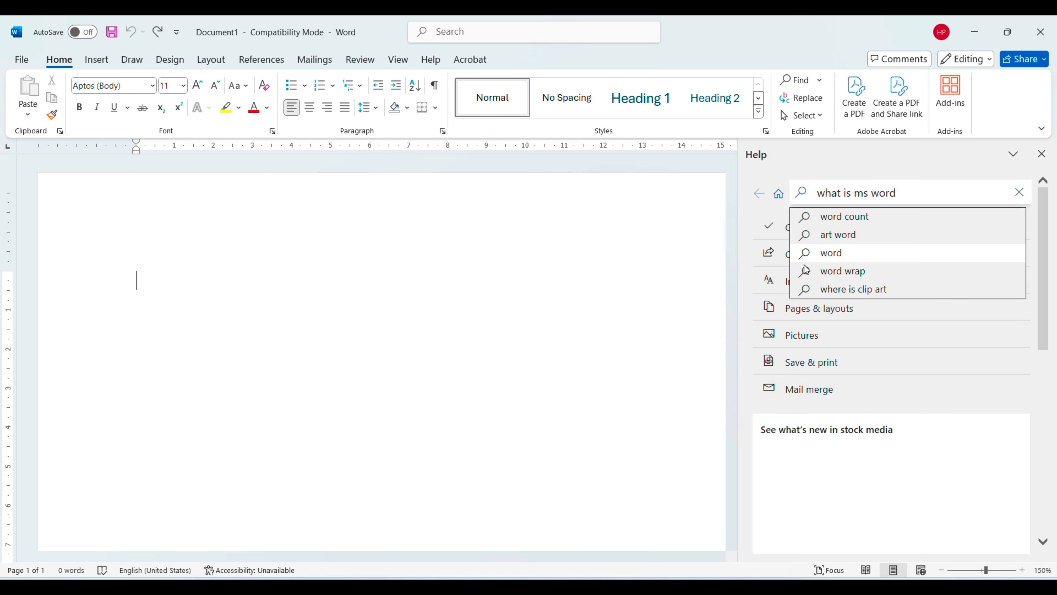
{"action": "left_click", "coordinate": [807, 196]}
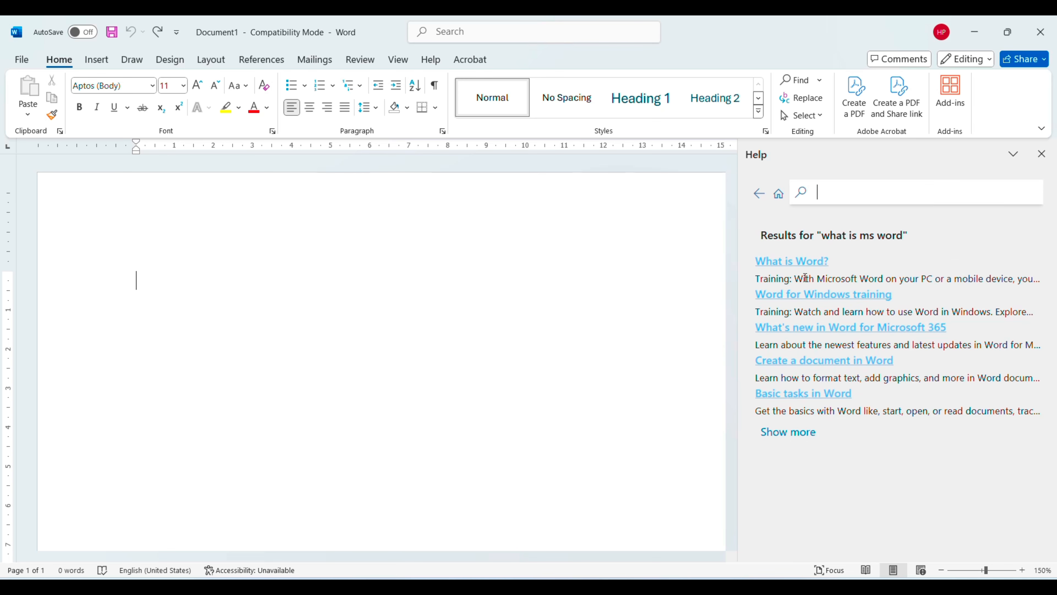
{"action": "left_click", "coordinate": [791, 261]}
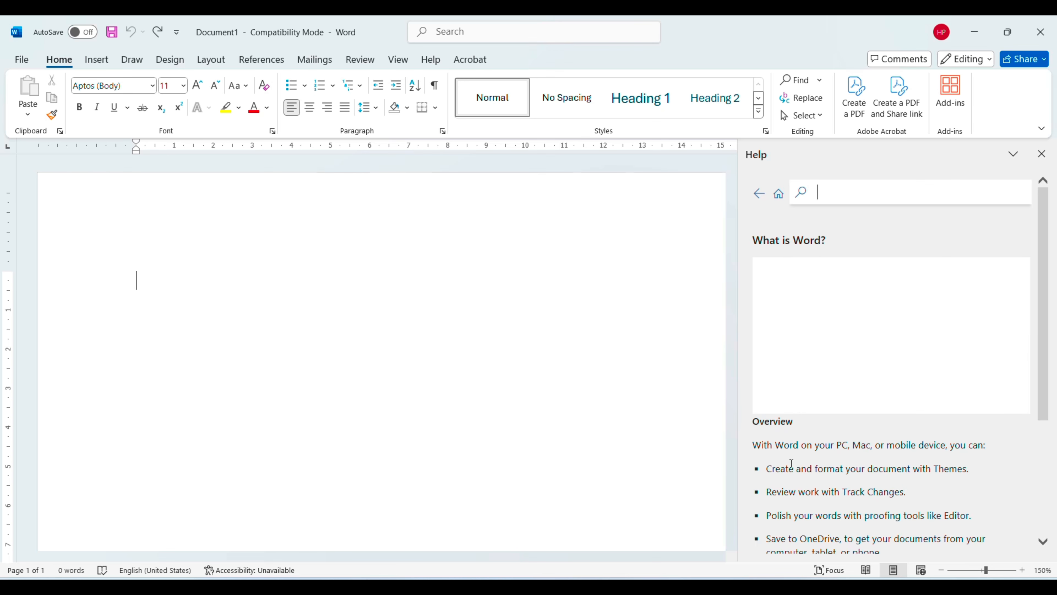
Copy the article's Overview sentence and its bullet list into the blank document and close the help
{"action": "left_click_drag", "start_coordinate": [754, 444], "coordinate": [882, 408]}
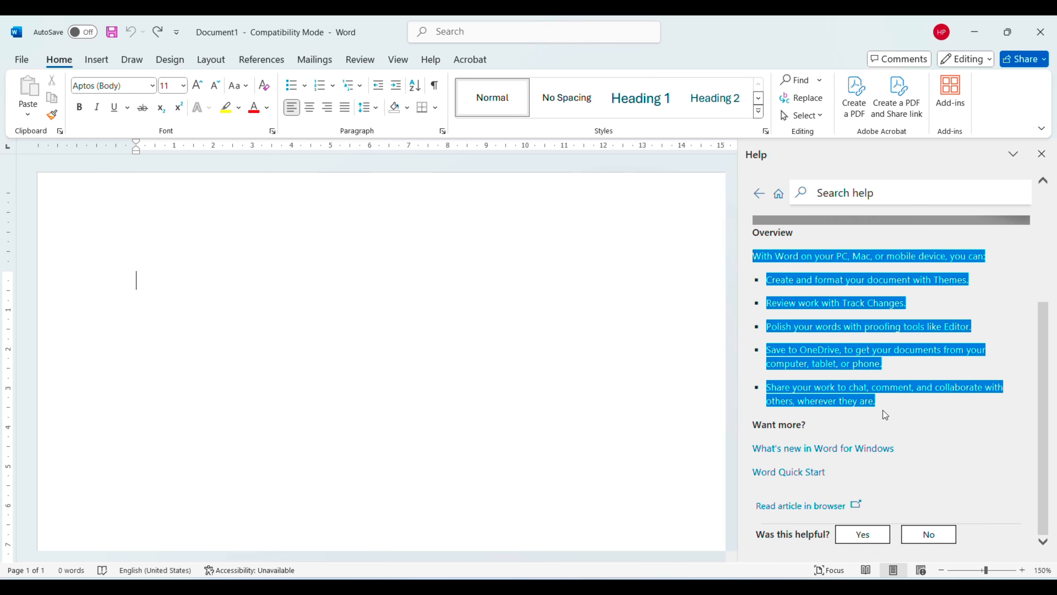
{"action": "key", "text": "ctrl+c"}
{"action": "left_click", "coordinate": [427, 329]}
{"action": "key", "text": "ctrl+v"}
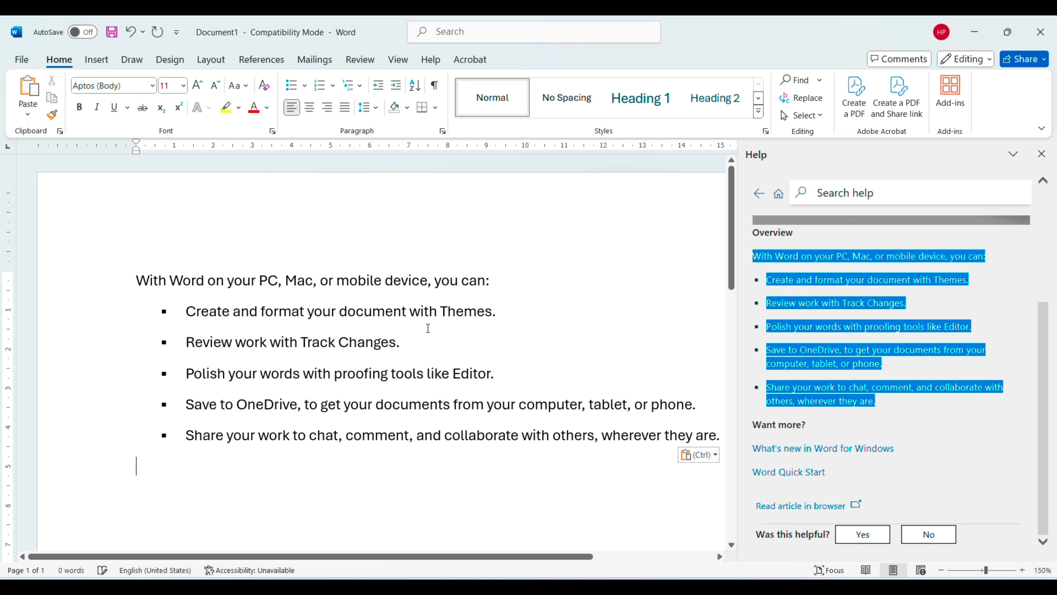
{"action": "left_click", "coordinate": [1041, 153]}
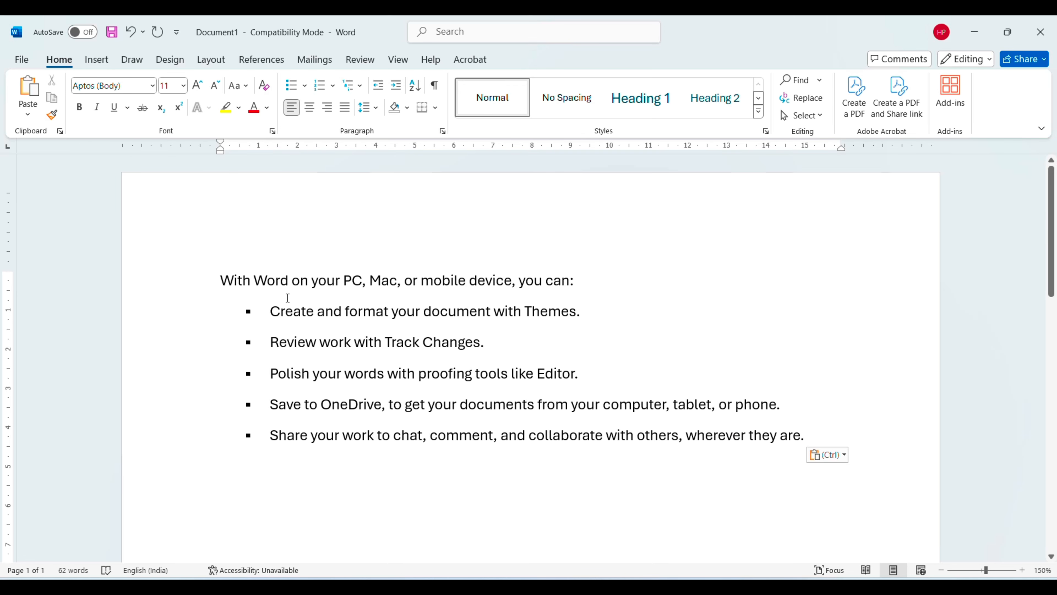
Remove the bullets from the five list lines, from "Create and format" to "Share your work"
{"action": "left_click_drag", "start_coordinate": [269, 316], "coordinate": [804, 444]}
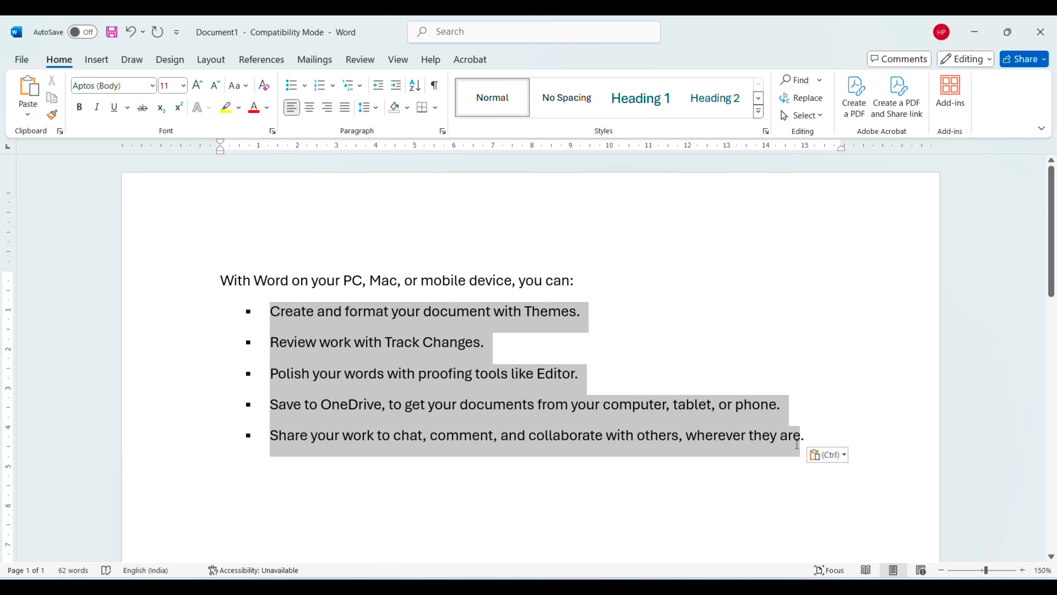
{"action": "left_click", "coordinate": [286, 88]}
{"action": "left_click", "coordinate": [283, 524]}
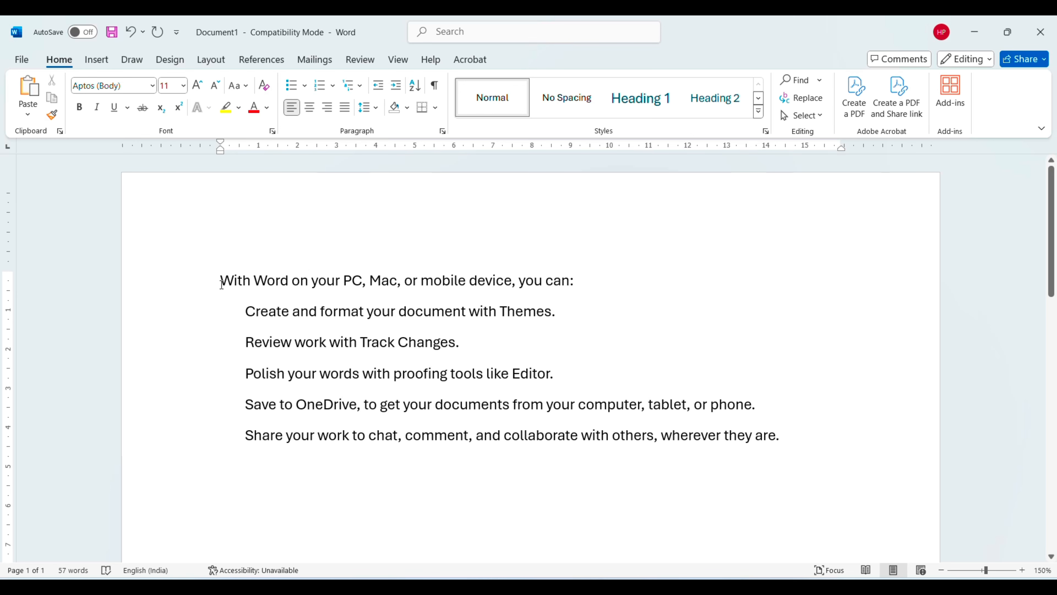
Make the line "With Word on your PC, Mac, or mobile device, you can:" bold, italic and underlined, and move it below the last line
{"action": "left_click_drag", "start_coordinate": [221, 283], "coordinate": [606, 285]}
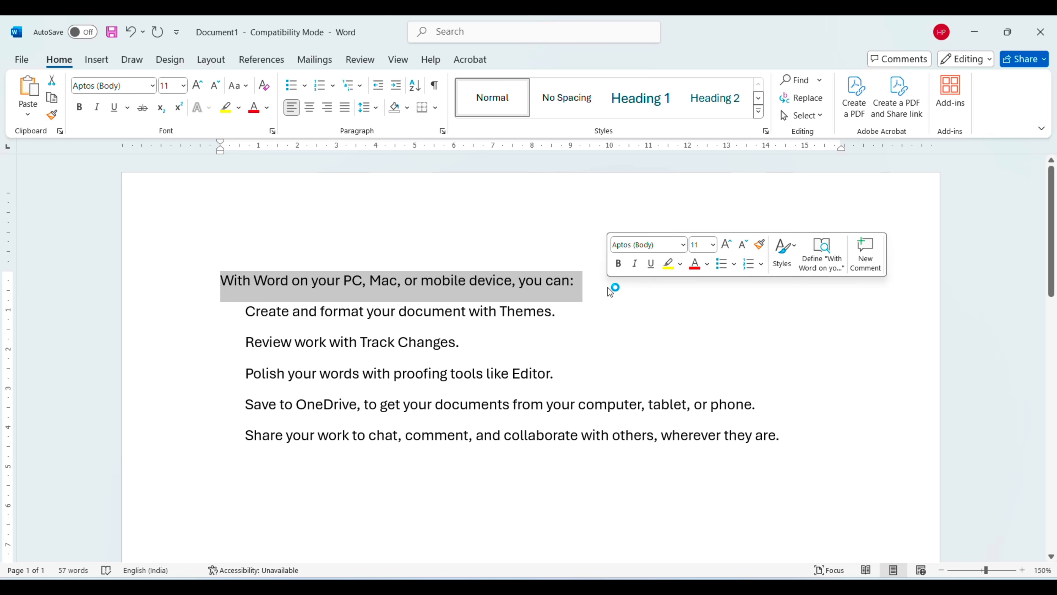
{"action": "left_click", "coordinate": [81, 111]}
{"action": "left_click", "coordinate": [97, 109]}
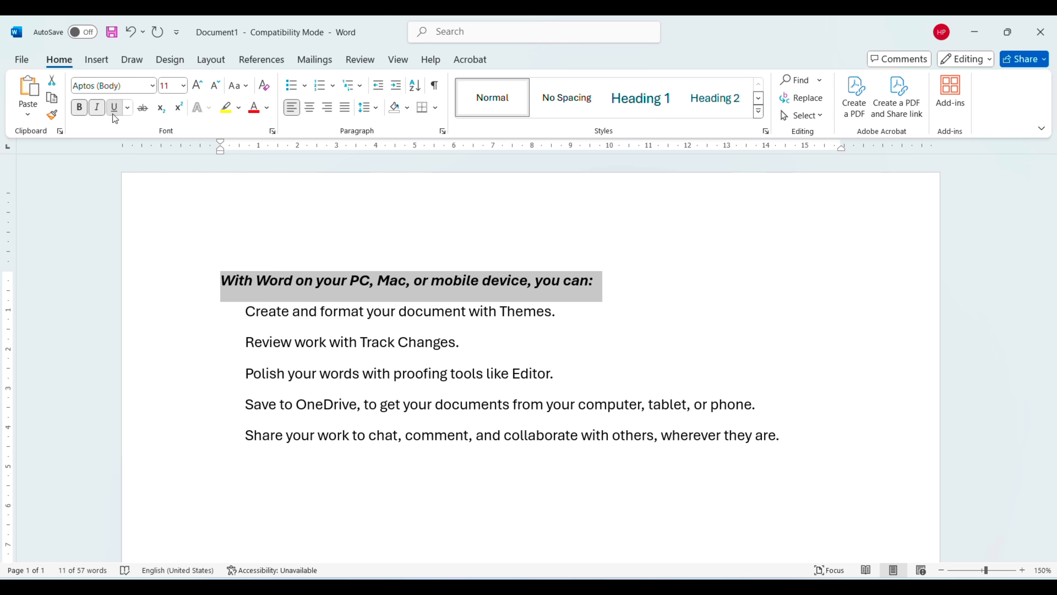
{"action": "left_click", "coordinate": [113, 112]}
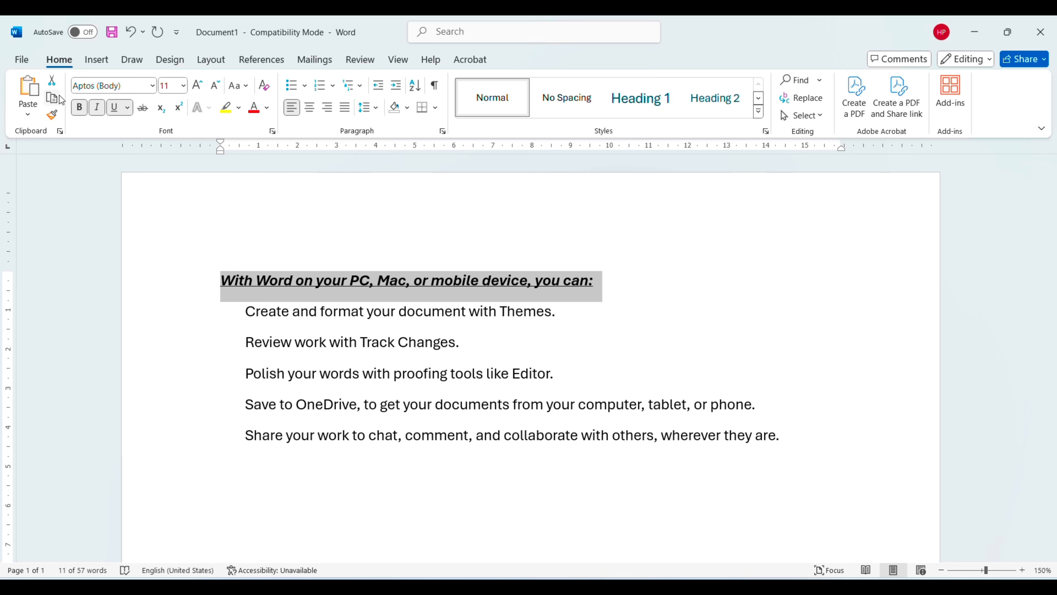
{"action": "left_click", "coordinate": [53, 78]}
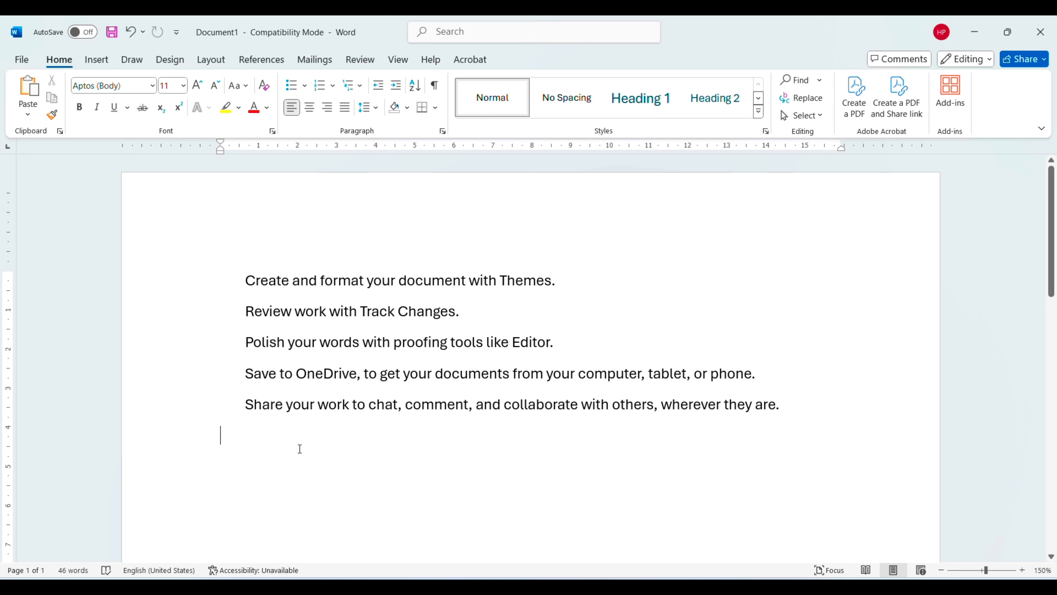
{"action": "left_click", "coordinate": [21, 93]}
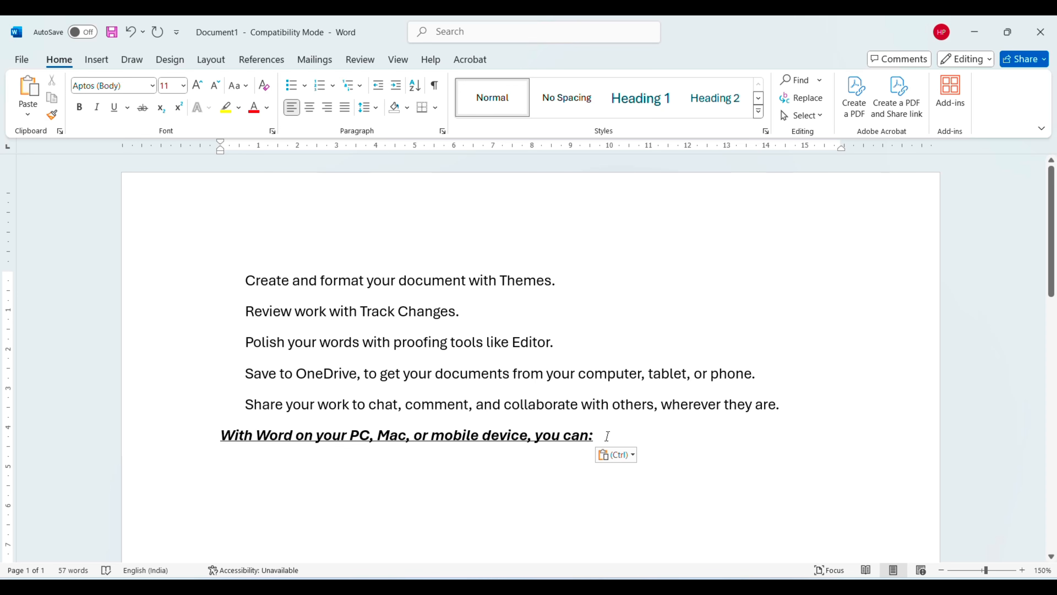
Copy the "Share your work" line and the underlined line below it, and paste them into a new paragraph at the document's start
{"action": "left_click_drag", "start_coordinate": [609, 435], "coordinate": [197, 422]}
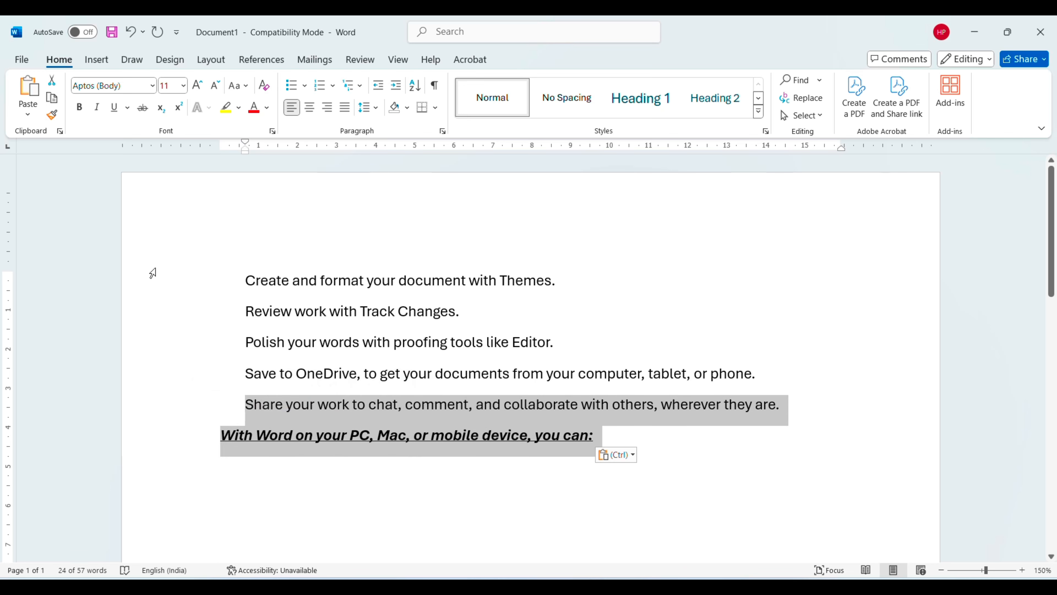
{"action": "left_click", "coordinate": [52, 99]}
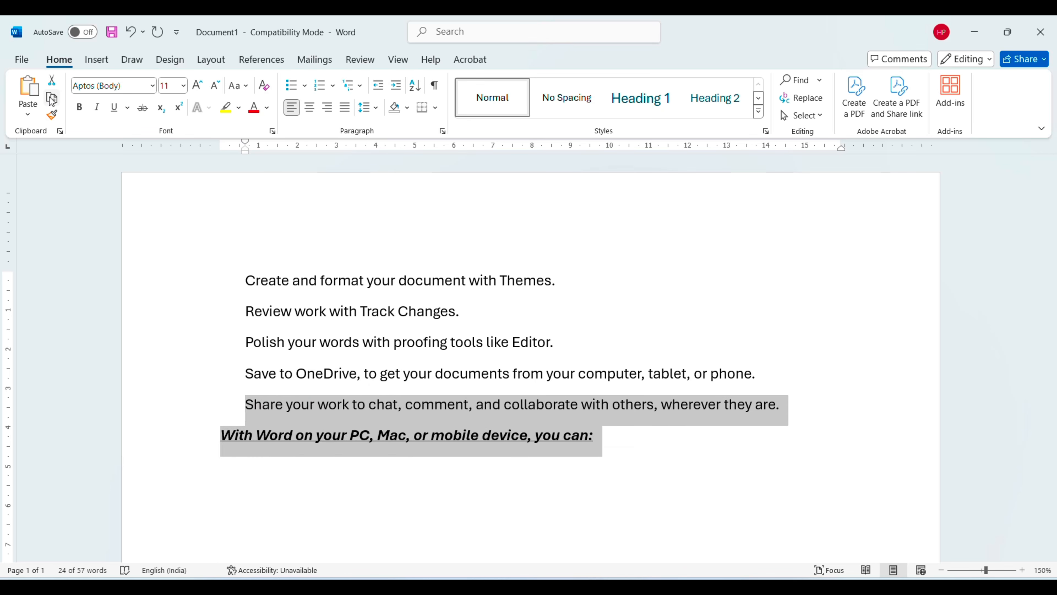
{"action": "left_click", "coordinate": [247, 257]}
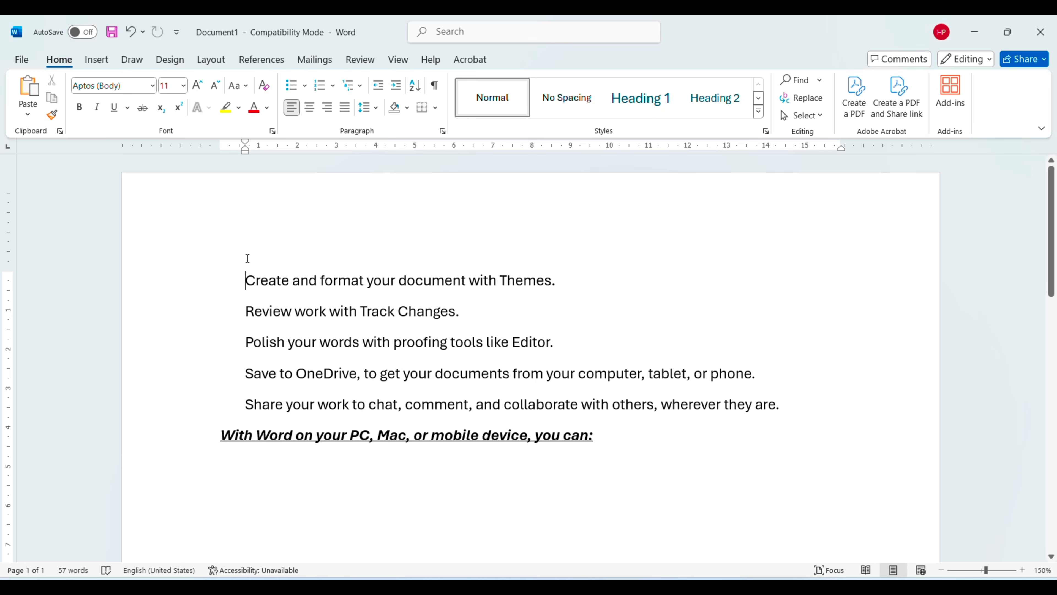
{"action": "key", "text": "Return"}
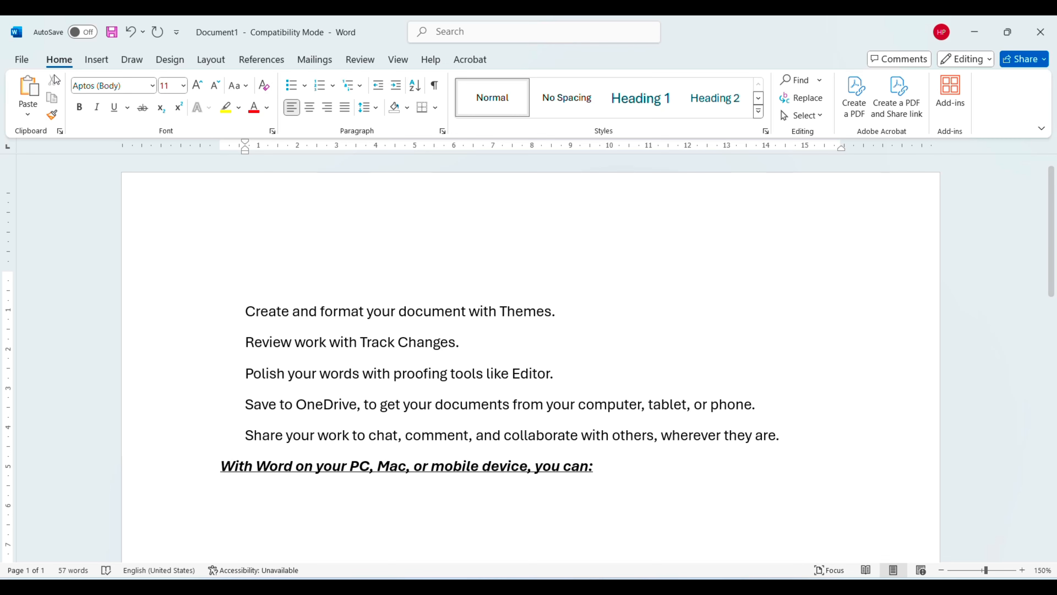
{"action": "left_click", "coordinate": [28, 88]}
{"action": "left_click", "coordinate": [706, 406]}
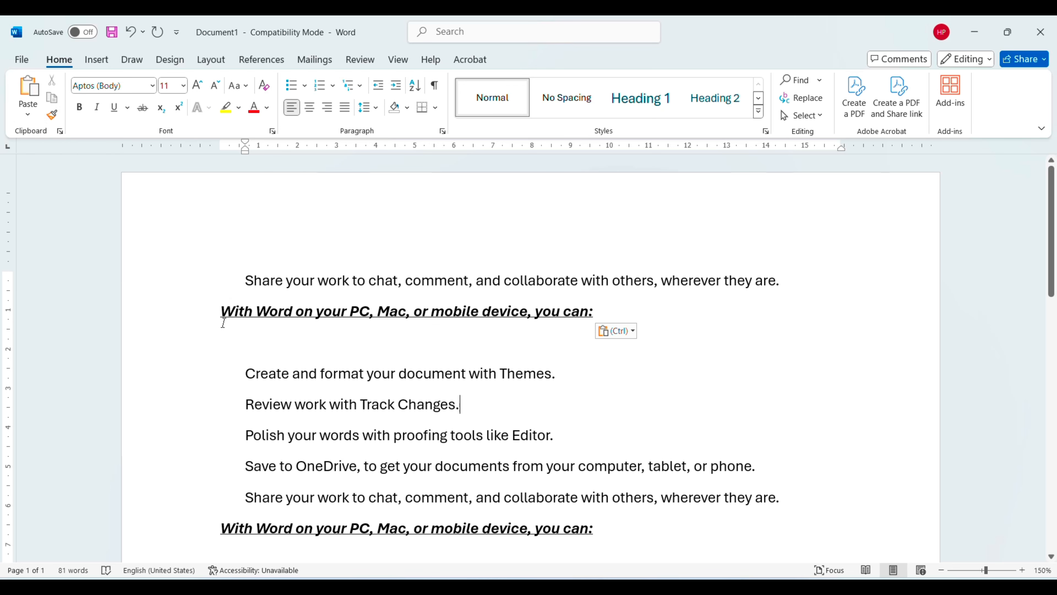
Set the upper "With Word on your PC" line to the Cascadia Mono SemiBold font at size 12
{"action": "left_click_drag", "start_coordinate": [222, 311], "coordinate": [599, 312]}
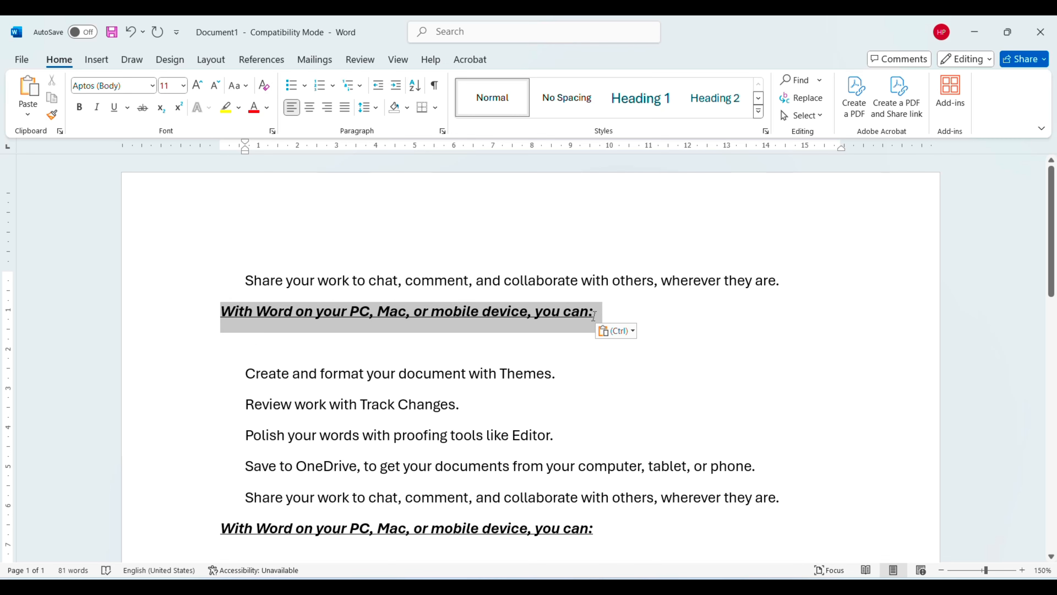
{"action": "left_click", "coordinate": [152, 86]}
{"action": "scroll", "coordinate": [134, 250], "scroll_direction": "down", "scroll_amount": 10}
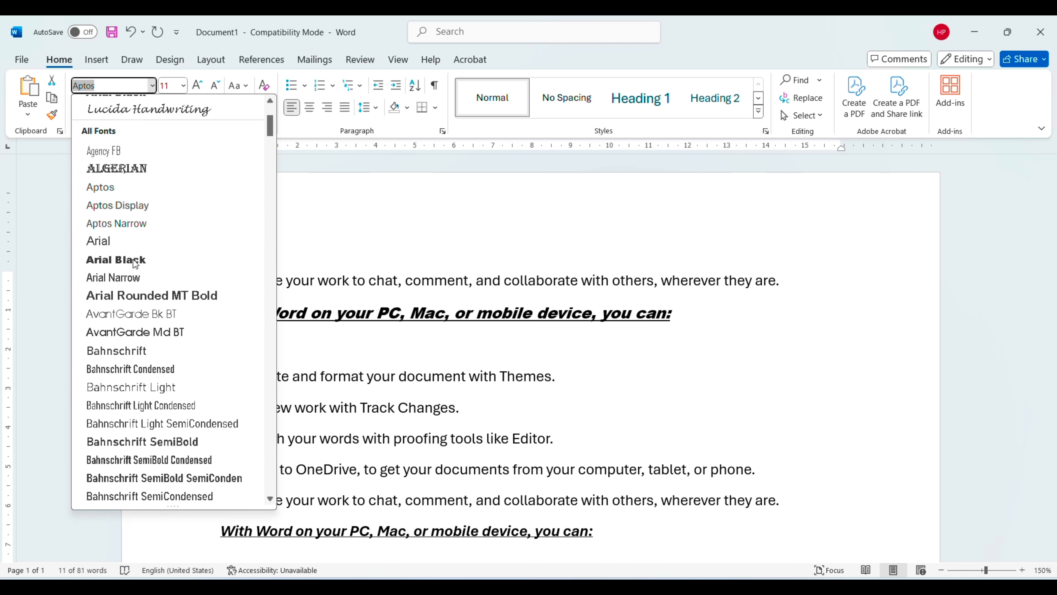
{"action": "scroll", "coordinate": [137, 266], "scroll_direction": "down", "scroll_amount": 5}
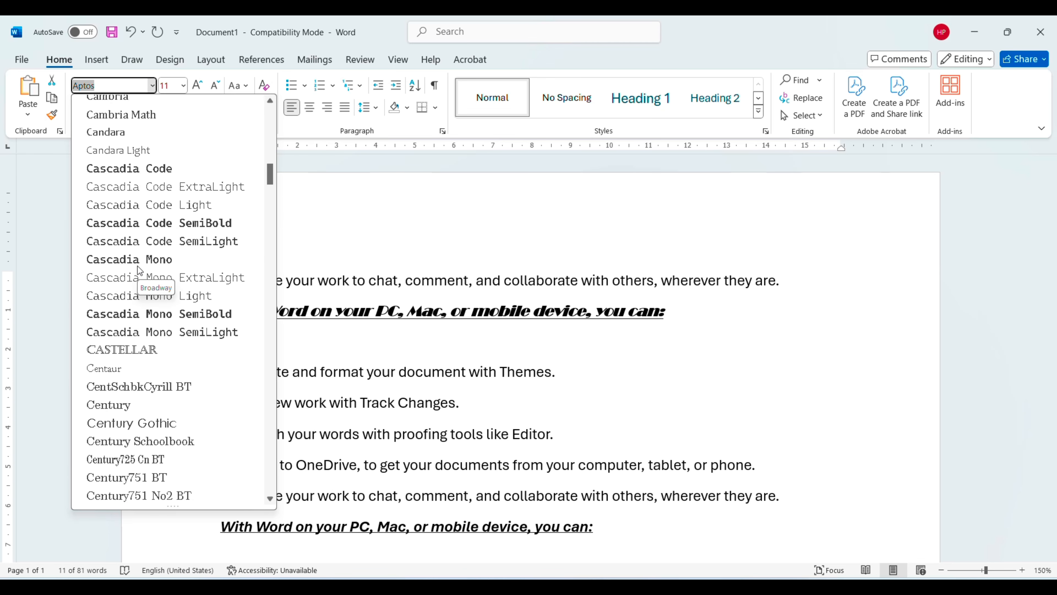
{"action": "left_click", "coordinate": [145, 313]}
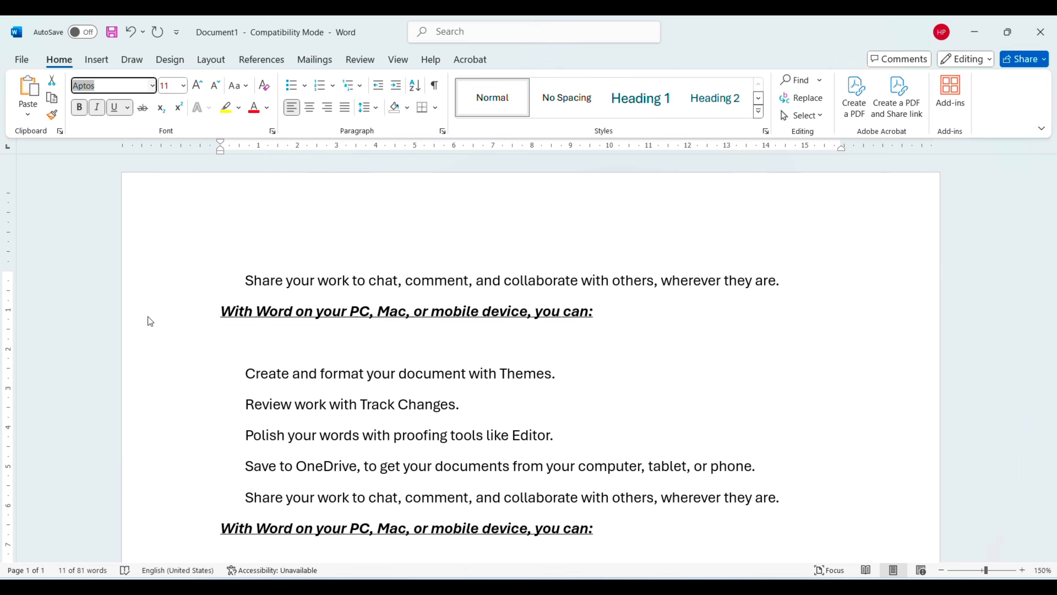
{"action": "left_click", "coordinate": [184, 85]}
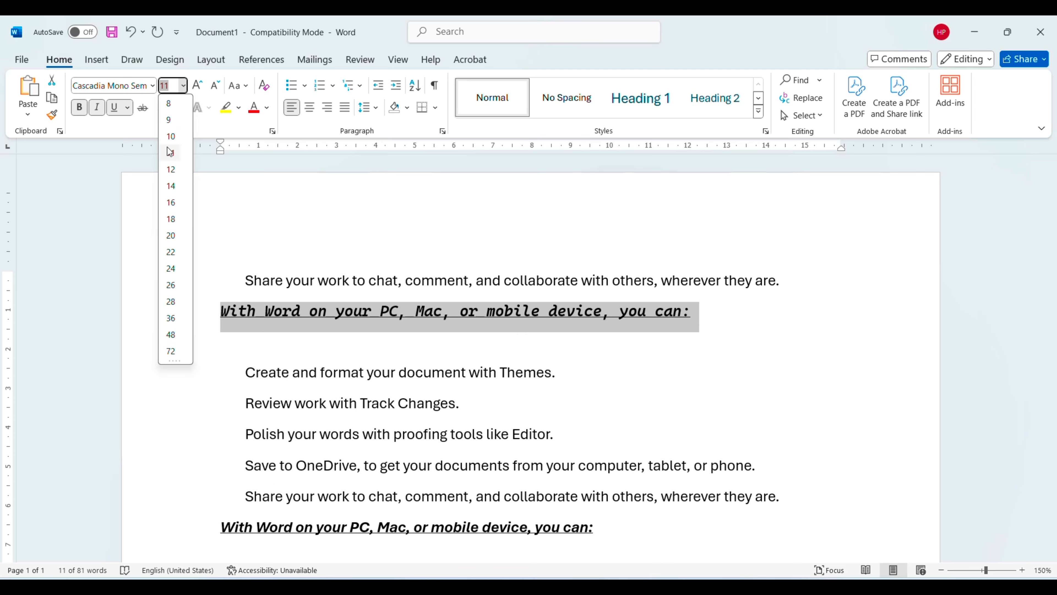
{"action": "left_click", "coordinate": [171, 164]}
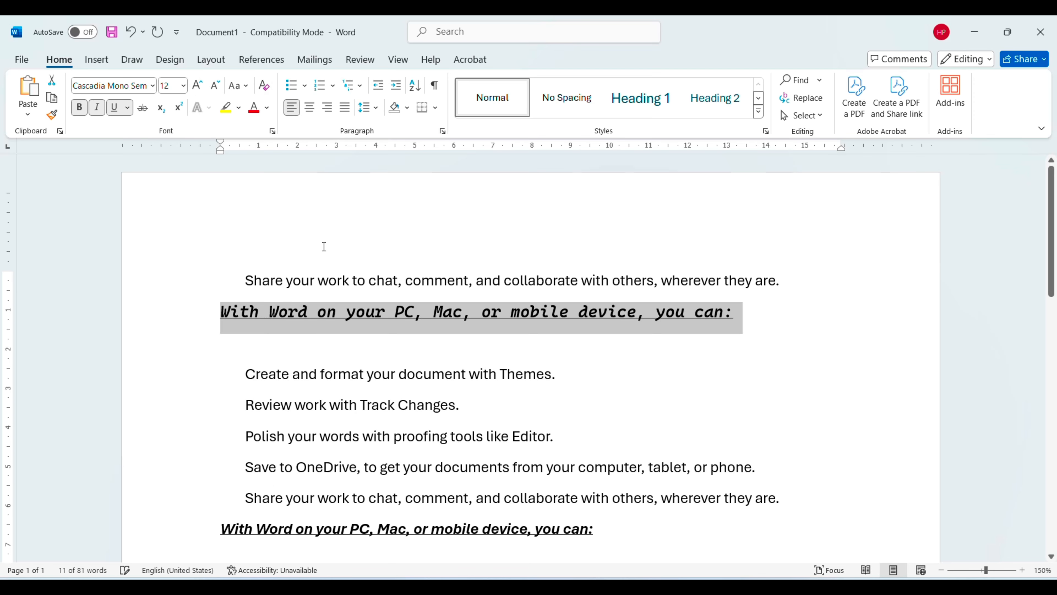
{"action": "left_click", "coordinate": [318, 281]}
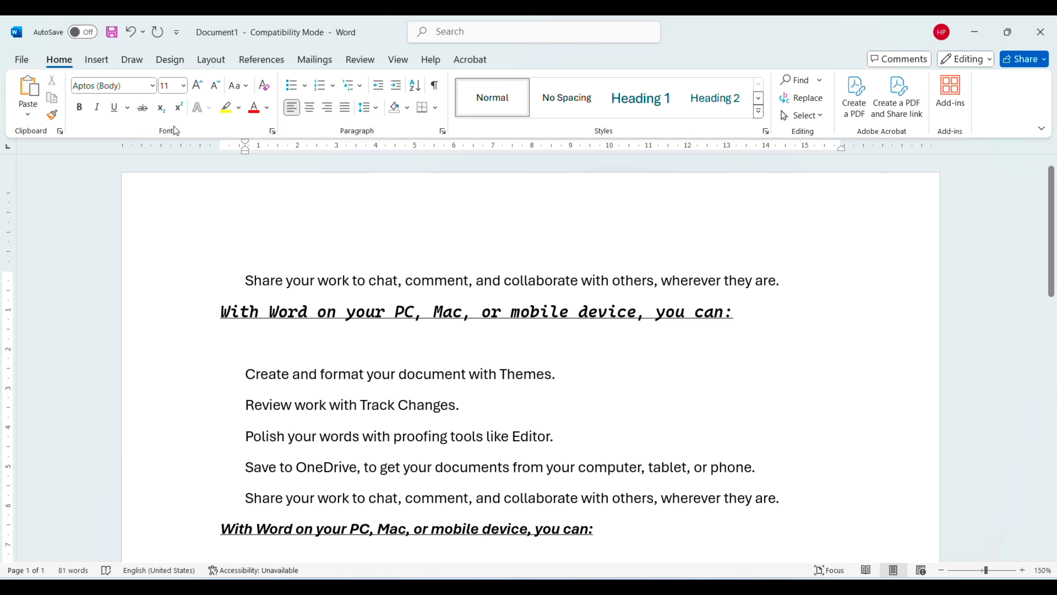
Set a custom font size of 85 for the upper "With Word on your PC" line
{"action": "left_click_drag", "start_coordinate": [223, 310], "coordinate": [747, 322]}
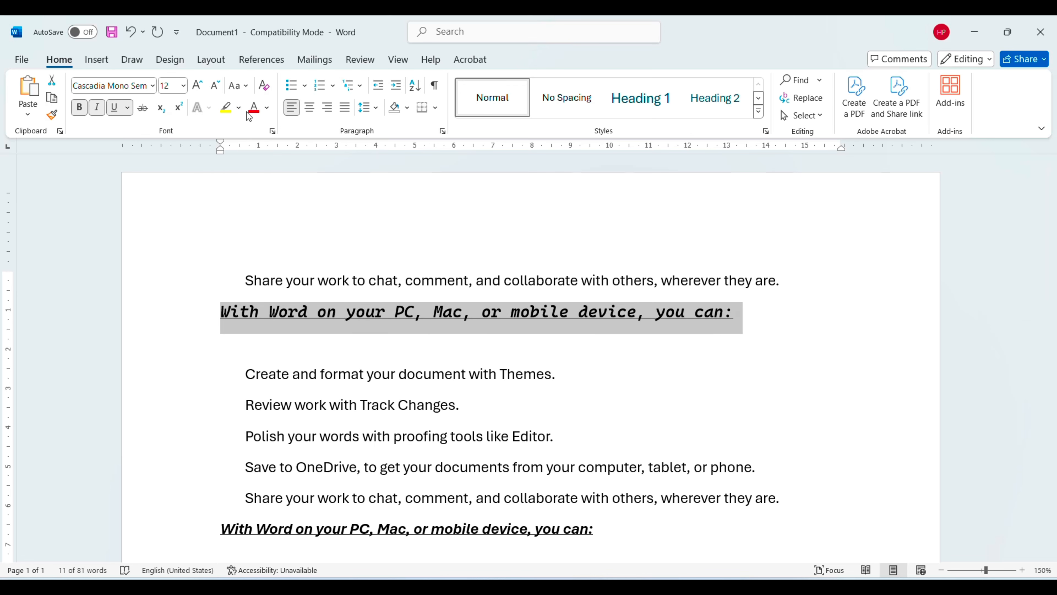
{"action": "left_click", "coordinate": [182, 86]}
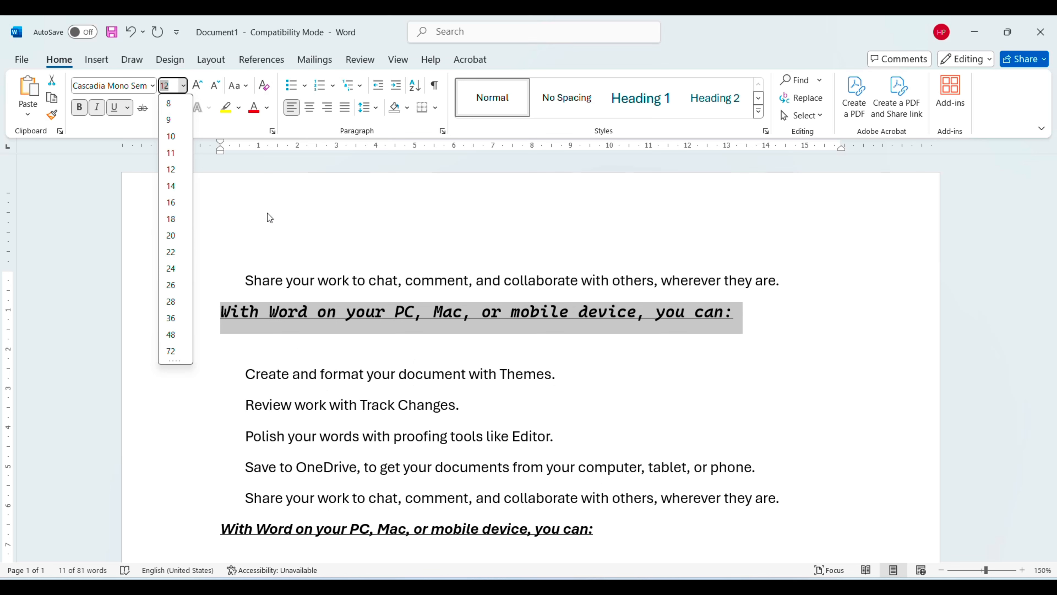
{"action": "type", "text": "85"}
{"action": "key", "text": "Return"}
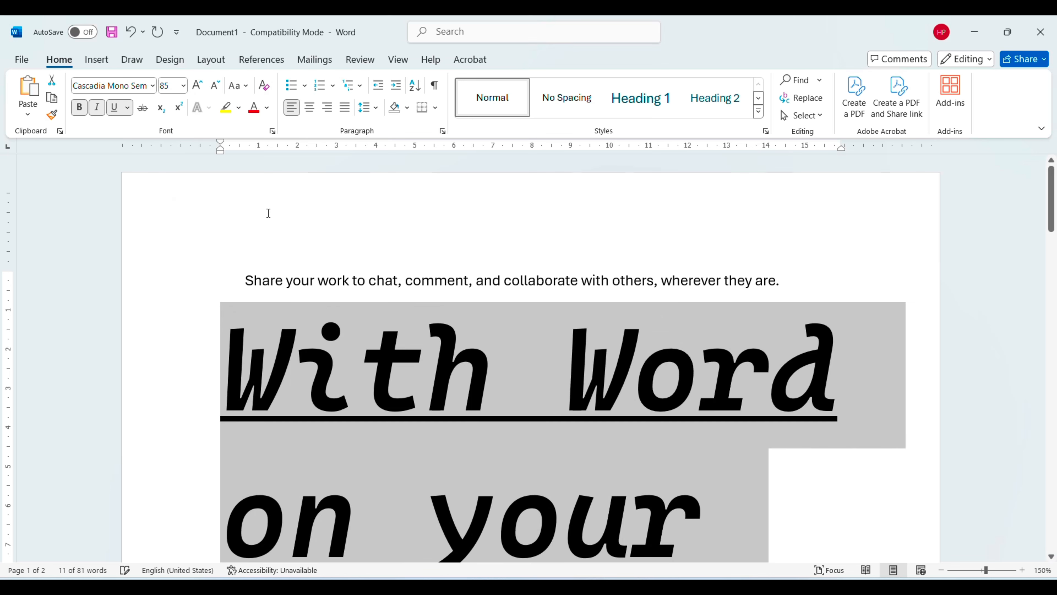
Set the selected line's font size back to the preset 12
{"action": "left_click", "coordinate": [183, 86]}
{"action": "left_click", "coordinate": [182, 87]}
{"action": "left_click", "coordinate": [183, 87]}
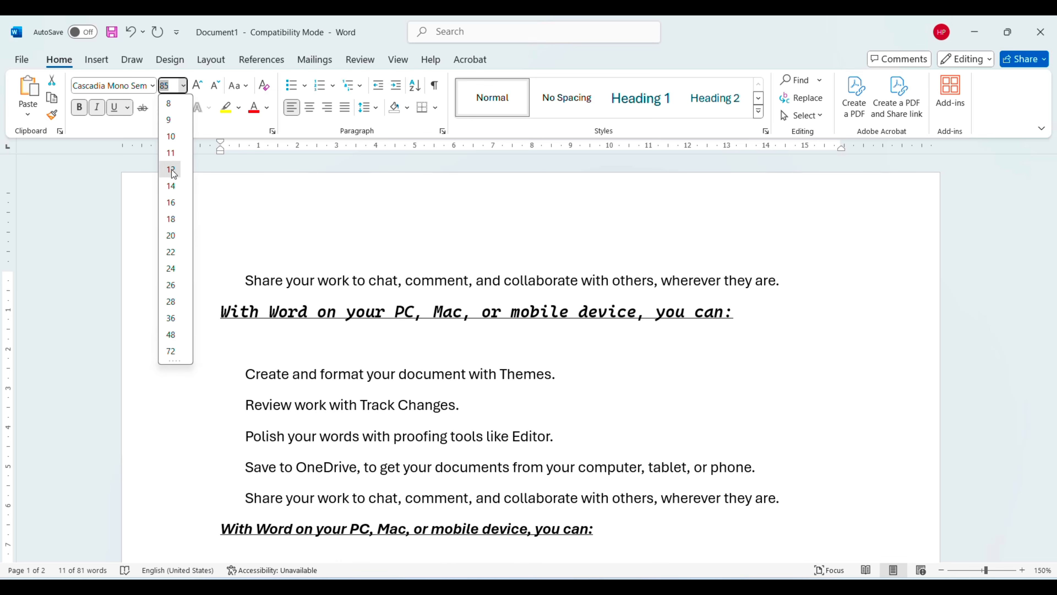
{"action": "left_click", "coordinate": [171, 170]}
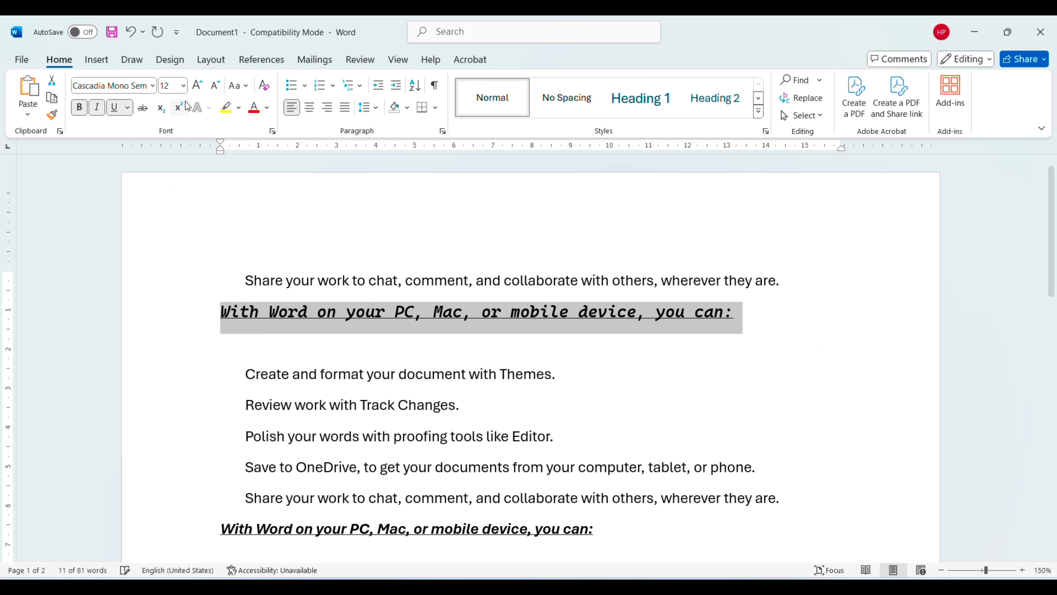
Enlarge the selected line's font by four size increments to 20
{"action": "left_click", "coordinate": [199, 87]}
{"action": "left_click", "coordinate": [199, 88]}
{"action": "left_click", "coordinate": [199, 88]}
{"action": "left_click", "coordinate": [199, 87]}
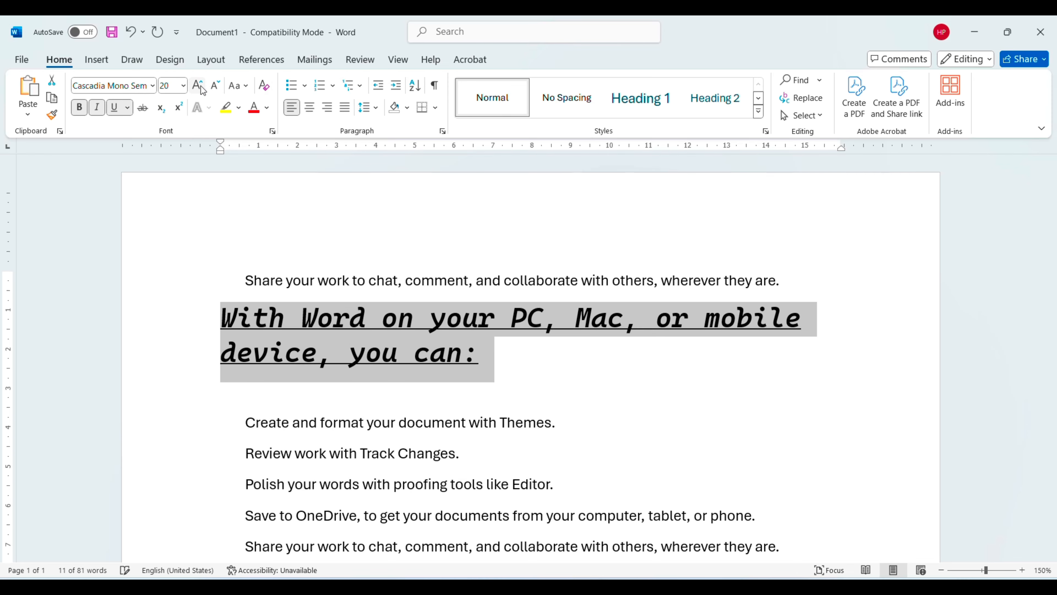
Shrink the selected line's font by four size increments to 12
{"action": "left_click", "coordinate": [216, 86]}
{"action": "left_click", "coordinate": [216, 86]}
{"action": "left_click", "coordinate": [216, 86]}
{"action": "left_click", "coordinate": [216, 87]}
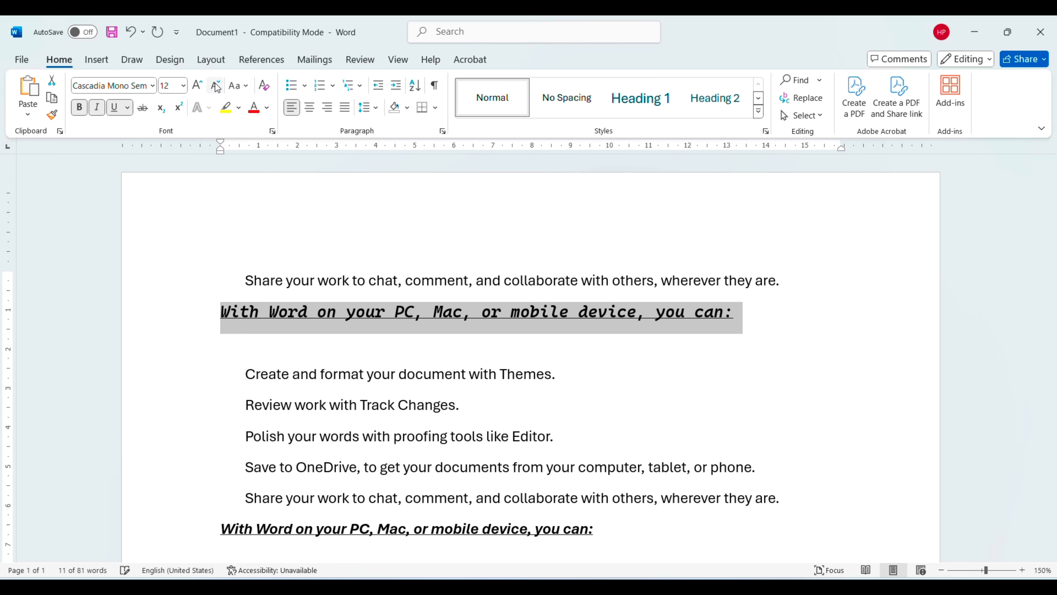
Enlarge the selected "With Word on your PC" line by three font size increments to 18
{"action": "left_click", "coordinate": [196, 85]}
{"action": "left_click", "coordinate": [196, 86]}
{"action": "left_click", "coordinate": [195, 86]}
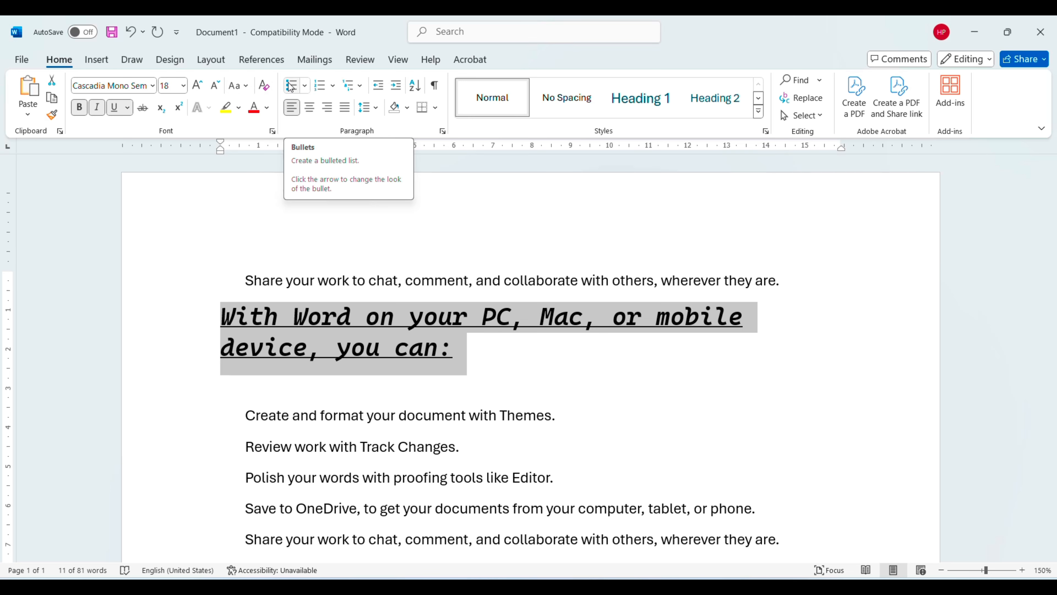
Apply sentence case to the selected "With Word on your PC" line, followed by lowercase
{"action": "left_click", "coordinate": [243, 91]}
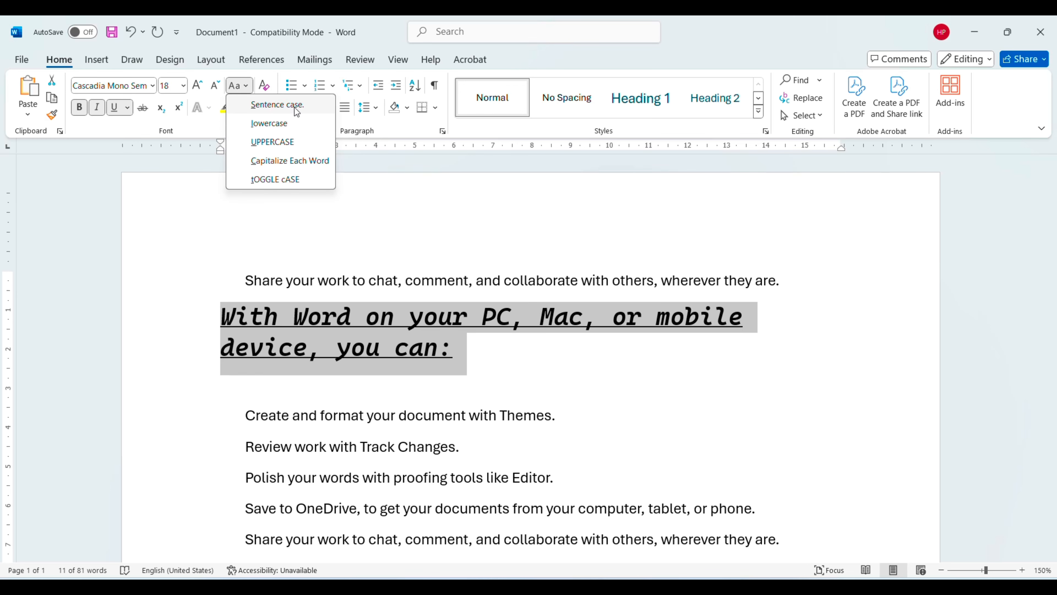
{"action": "left_click", "coordinate": [277, 105]}
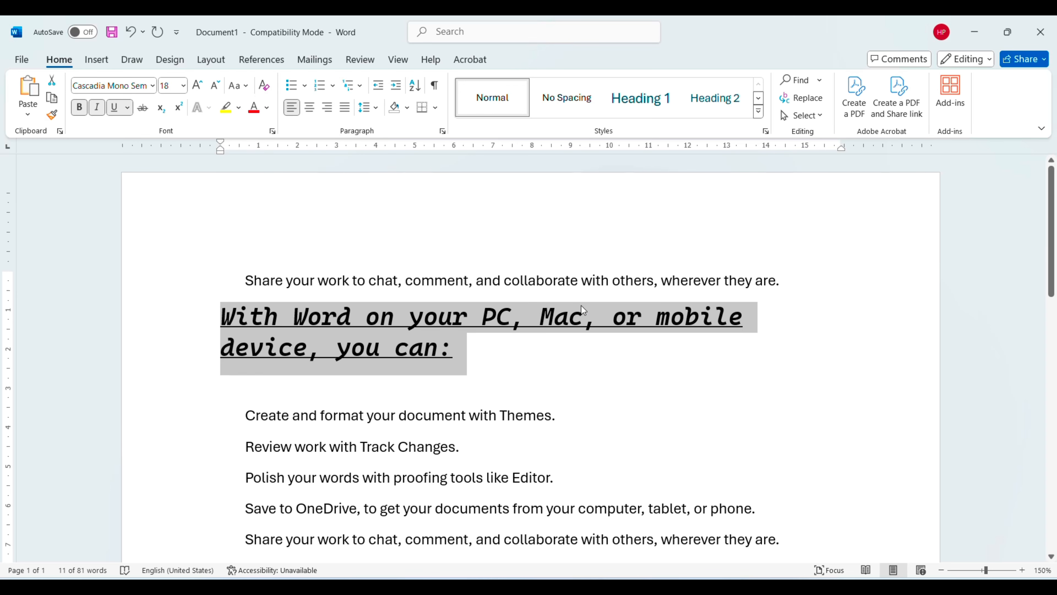
{"action": "left_click", "coordinate": [246, 86]}
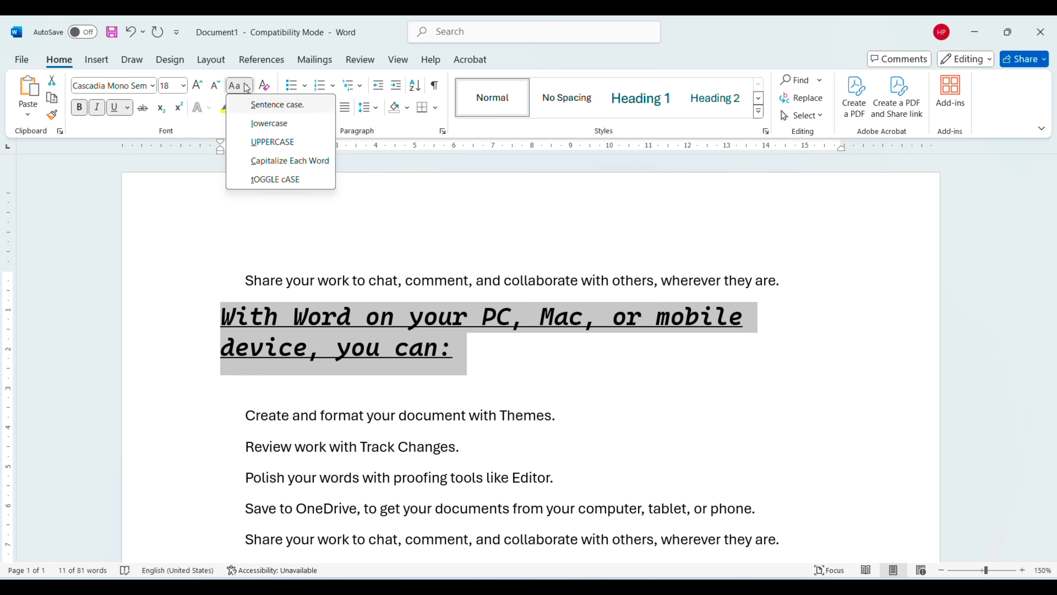
{"action": "left_click", "coordinate": [295, 119]}
Change the selected line to UPPERCASE, followed by Capitalize Each Word, and deselect it
{"action": "left_click", "coordinate": [242, 86]}
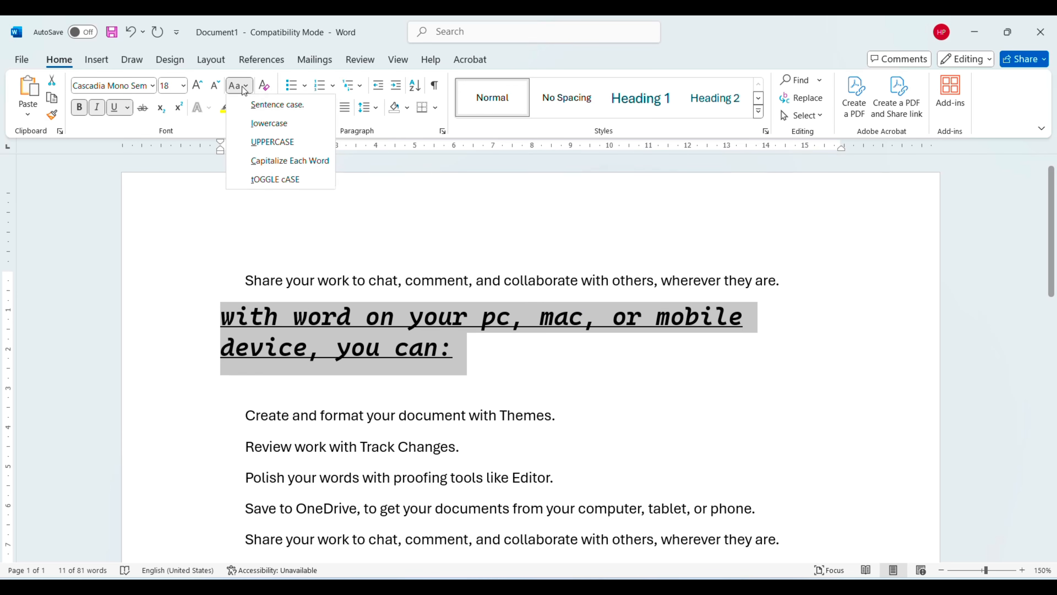
{"action": "left_click", "coordinate": [271, 144]}
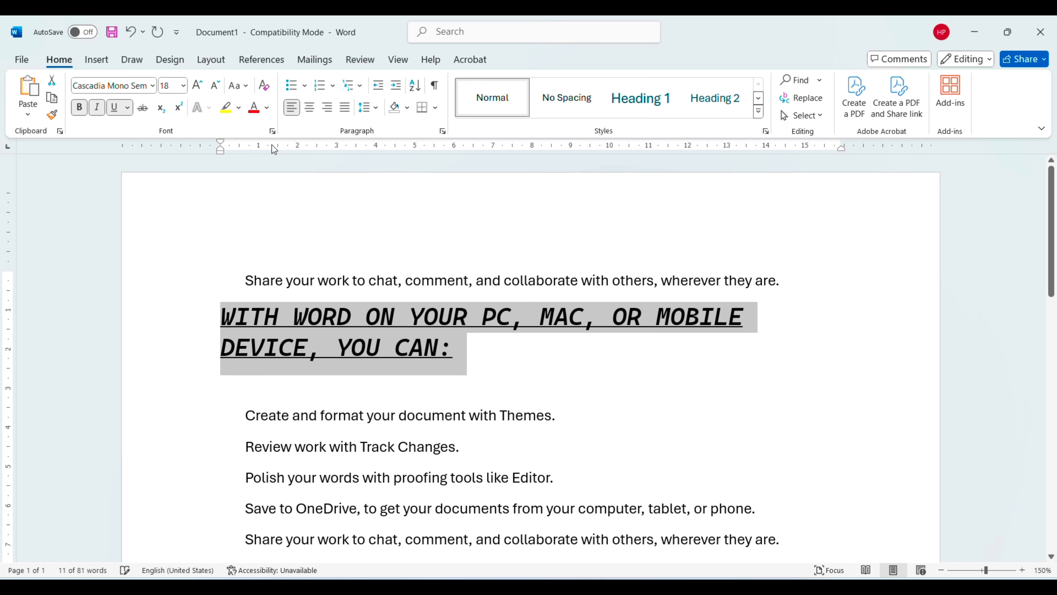
{"action": "left_click", "coordinate": [242, 88]}
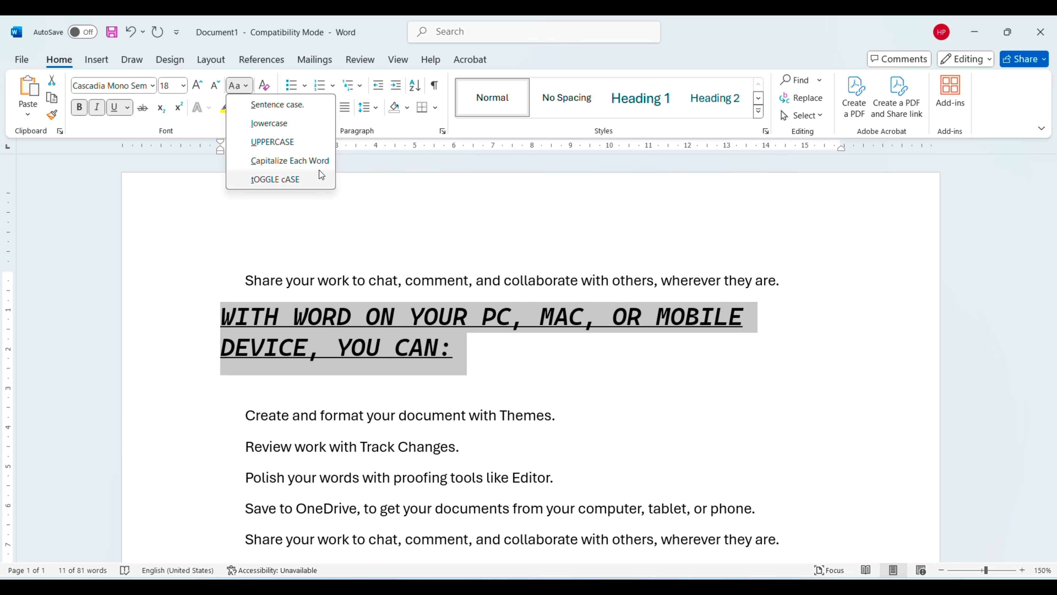
{"action": "left_click", "coordinate": [271, 161]}
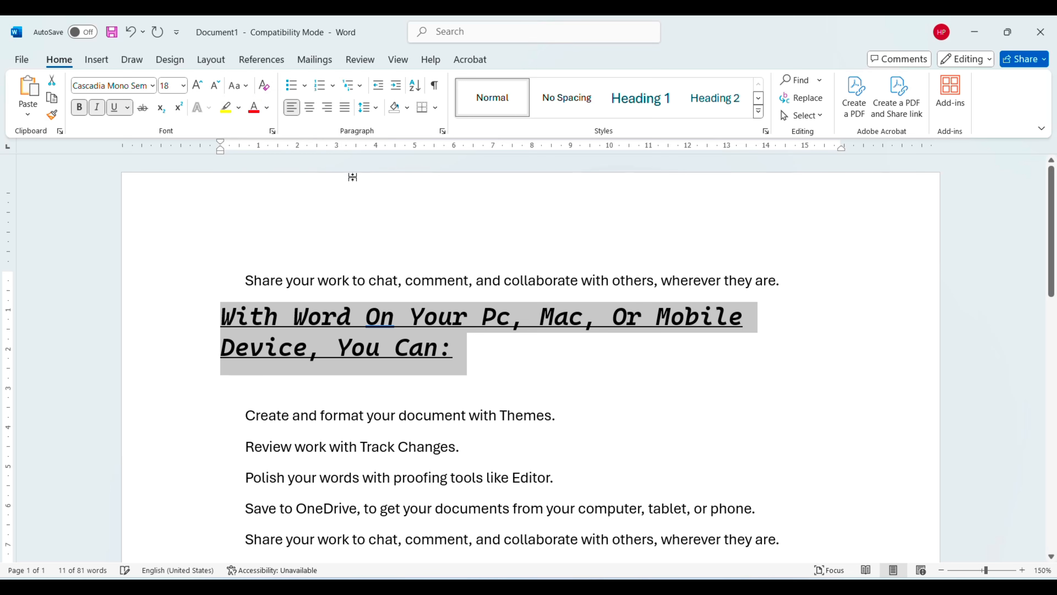
{"action": "left_click", "coordinate": [500, 367]}
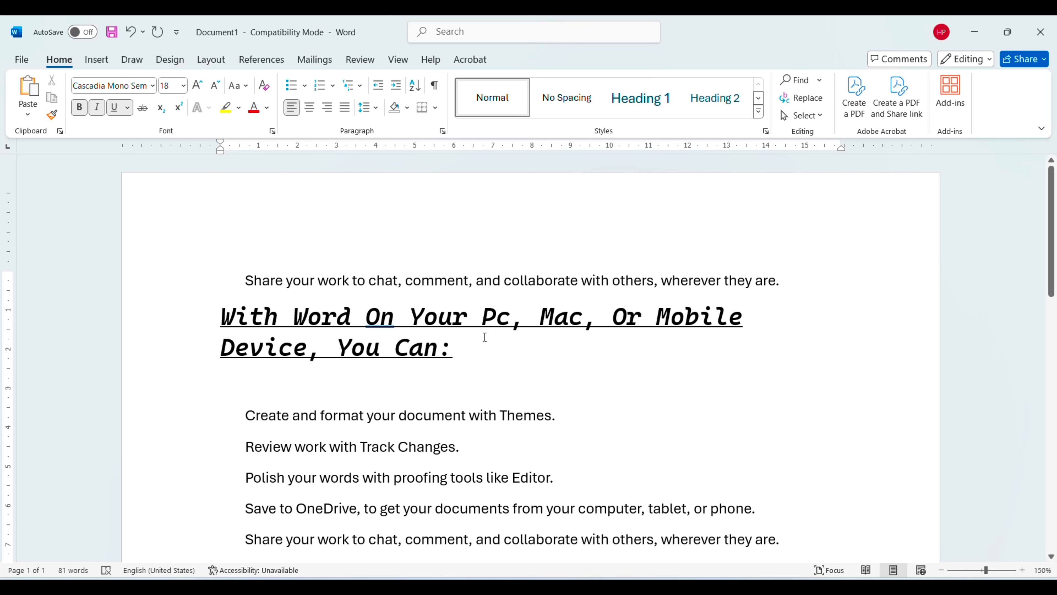
Select the whole "With Word On Your Pc" line again and convert it to lowercase, followed by sentence case
{"action": "left_click_drag", "start_coordinate": [469, 347], "coordinate": [219, 318]}
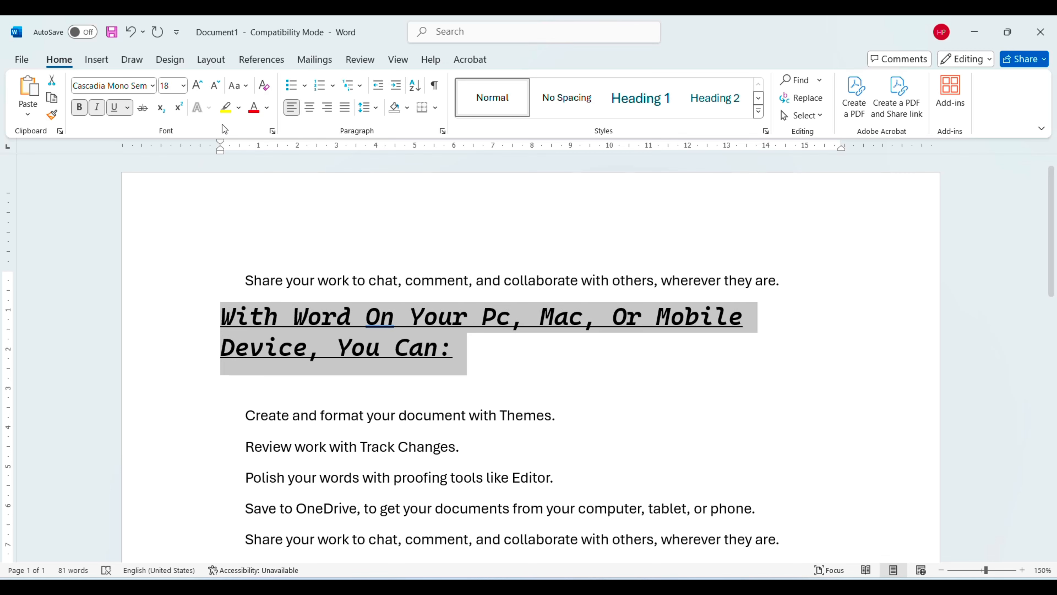
{"action": "left_click", "coordinate": [234, 86]}
{"action": "left_click", "coordinate": [248, 123]}
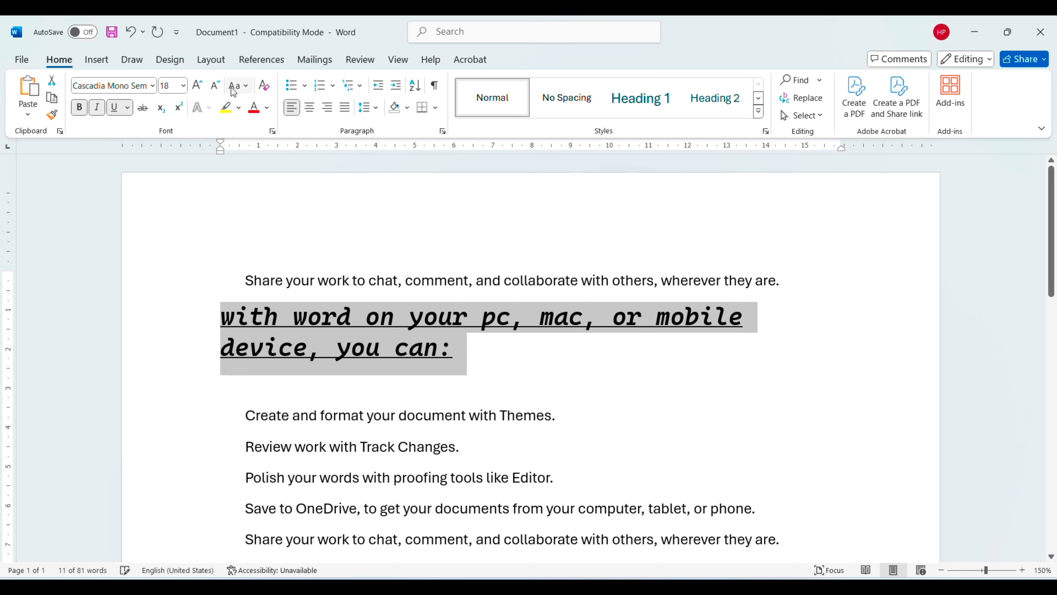
{"action": "left_click", "coordinate": [234, 86]}
{"action": "left_click", "coordinate": [247, 102]}
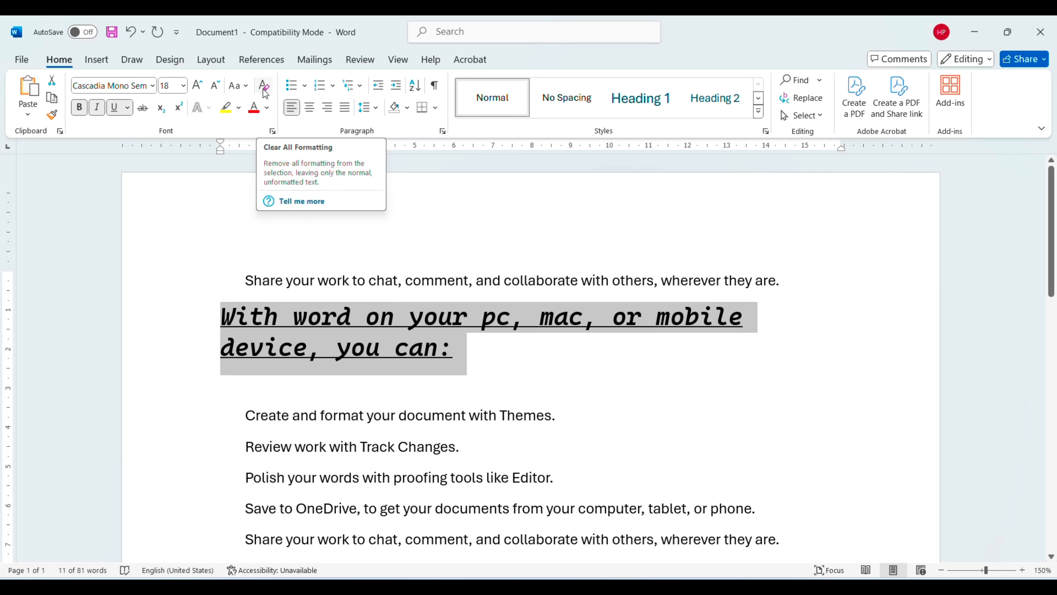
Colour the selected line's text red, clear all formatting from it, and deselect it
{"action": "left_click", "coordinate": [253, 113]}
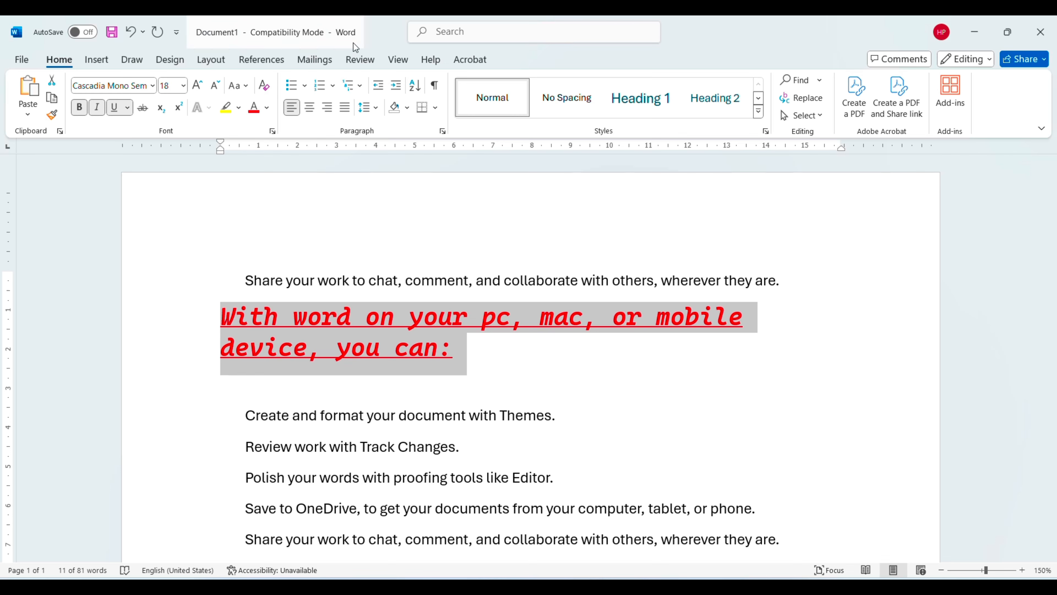
{"action": "left_click", "coordinate": [263, 82]}
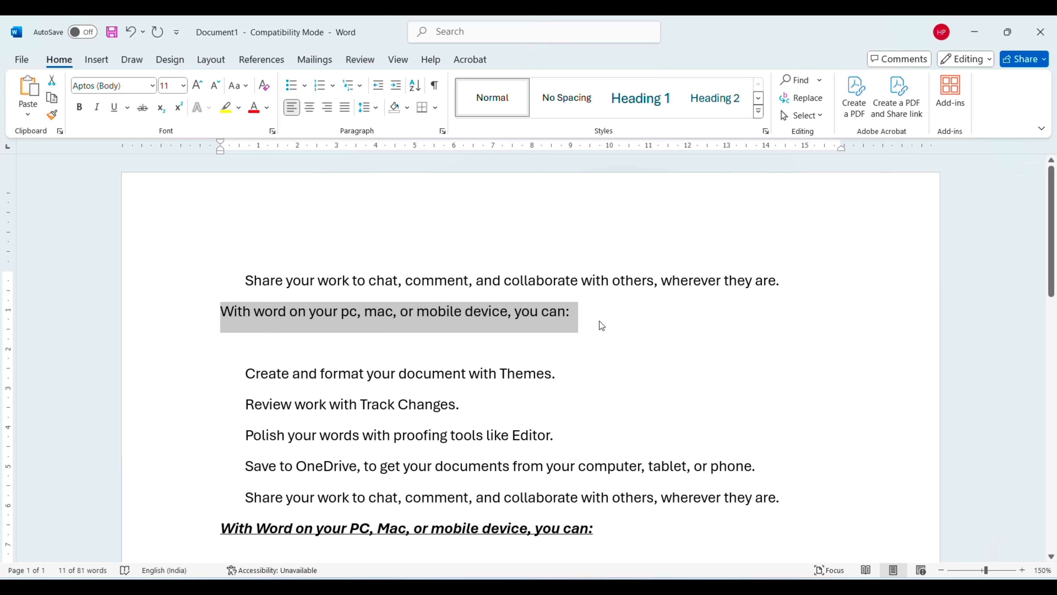
{"action": "left_click", "coordinate": [600, 320]}
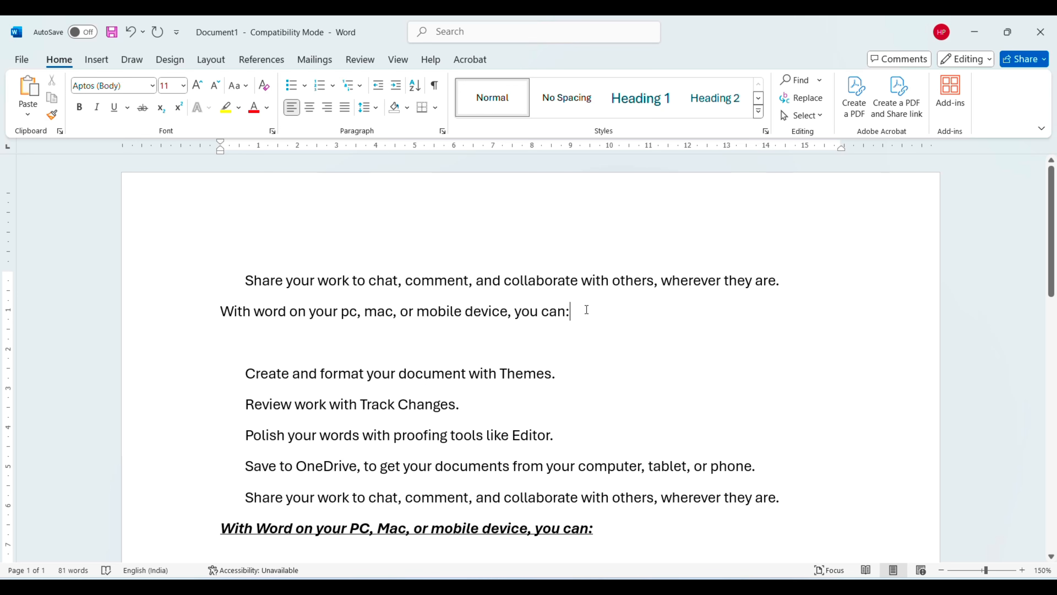
Highlight only the word "Share" at the start of the first line in yellow
{"action": "left_click_drag", "start_coordinate": [586, 309], "coordinate": [195, 281]}
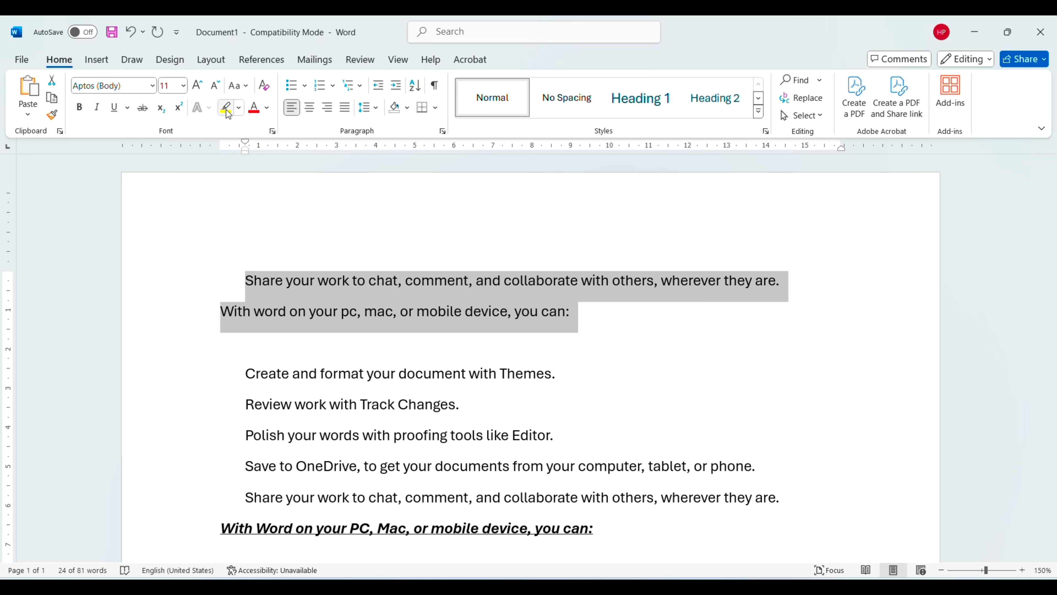
{"action": "left_click", "coordinate": [294, 310]}
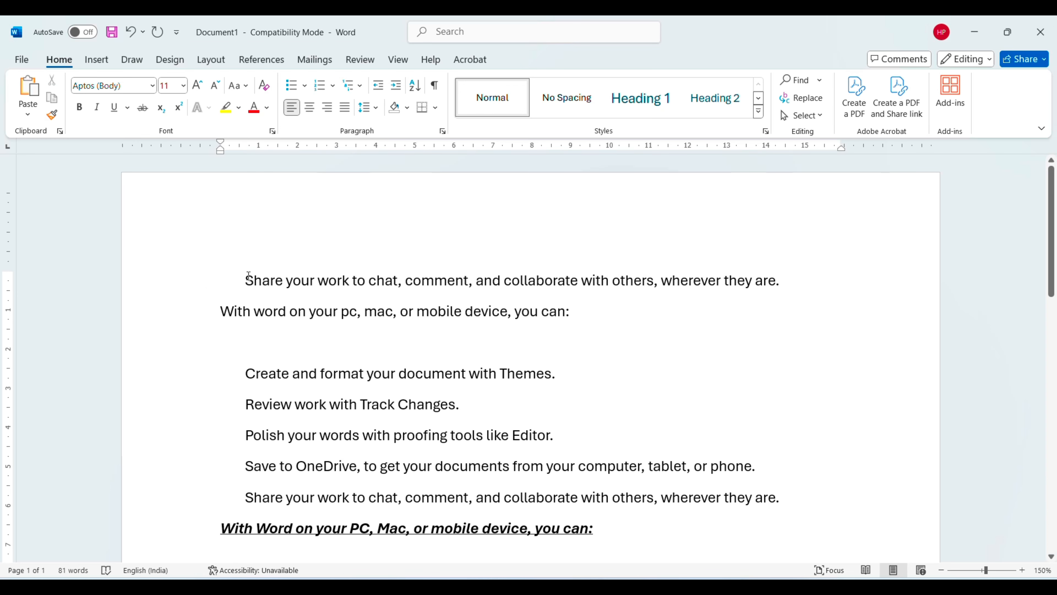
{"action": "left_click_drag", "start_coordinate": [247, 276], "coordinate": [284, 277]}
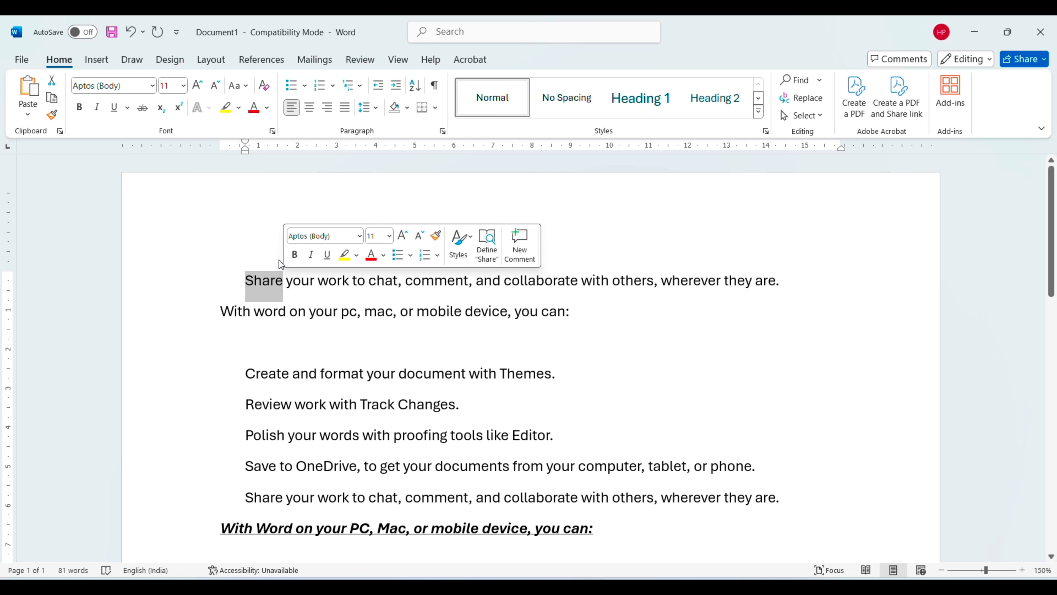
{"action": "left_click", "coordinate": [227, 109]}
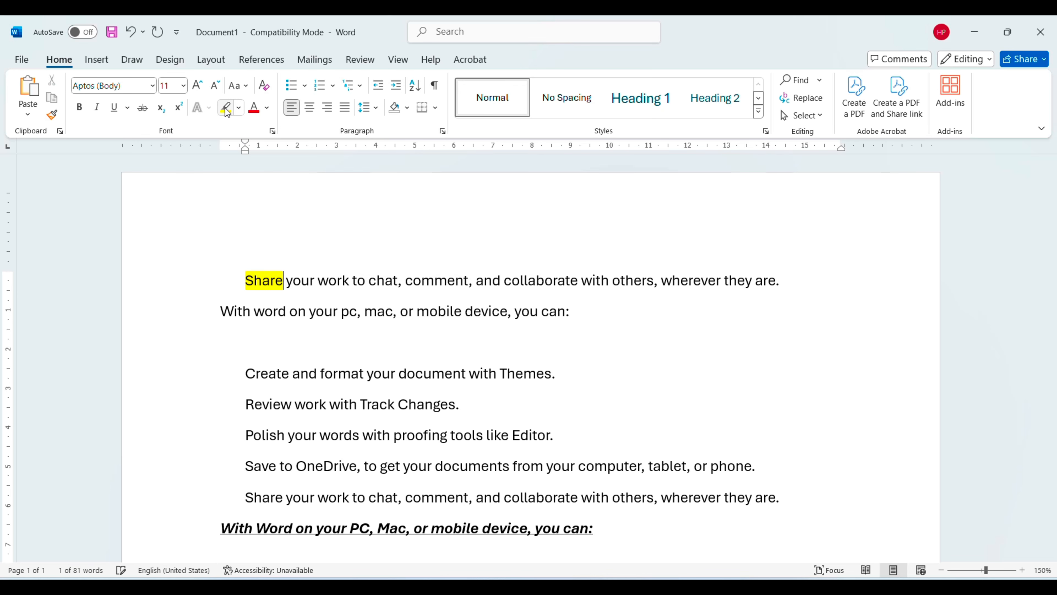
Make the highlighted word "Share" in the first line red, bold and italic, and deselect it
{"action": "key", "text": "Right"}
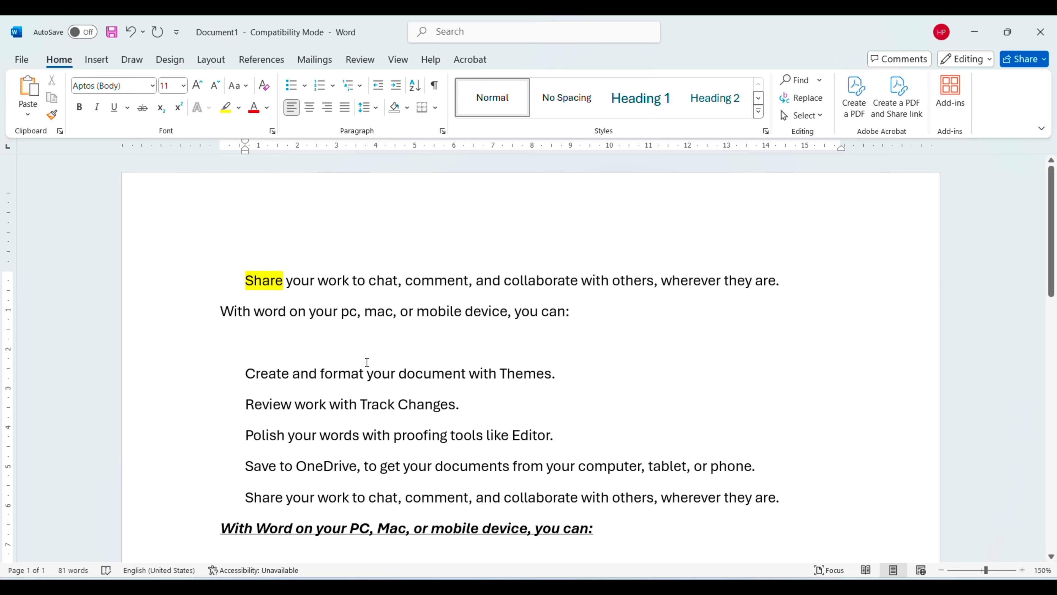
{"action": "key", "text": "ctrl+shift+Left"}
{"action": "left_click", "coordinate": [254, 107]}
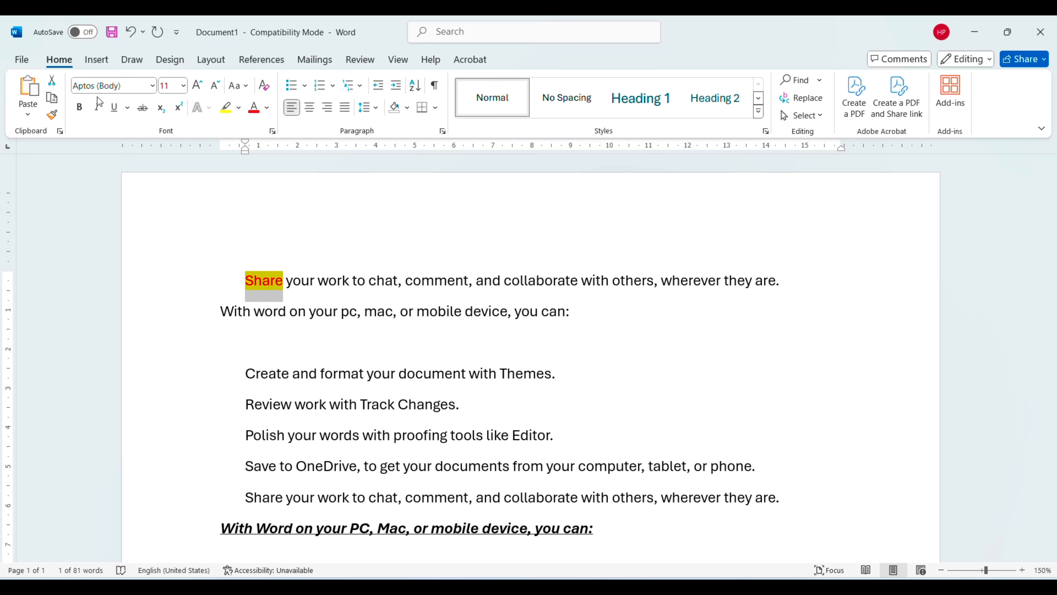
{"action": "left_click", "coordinate": [78, 108]}
{"action": "left_click", "coordinate": [100, 110]}
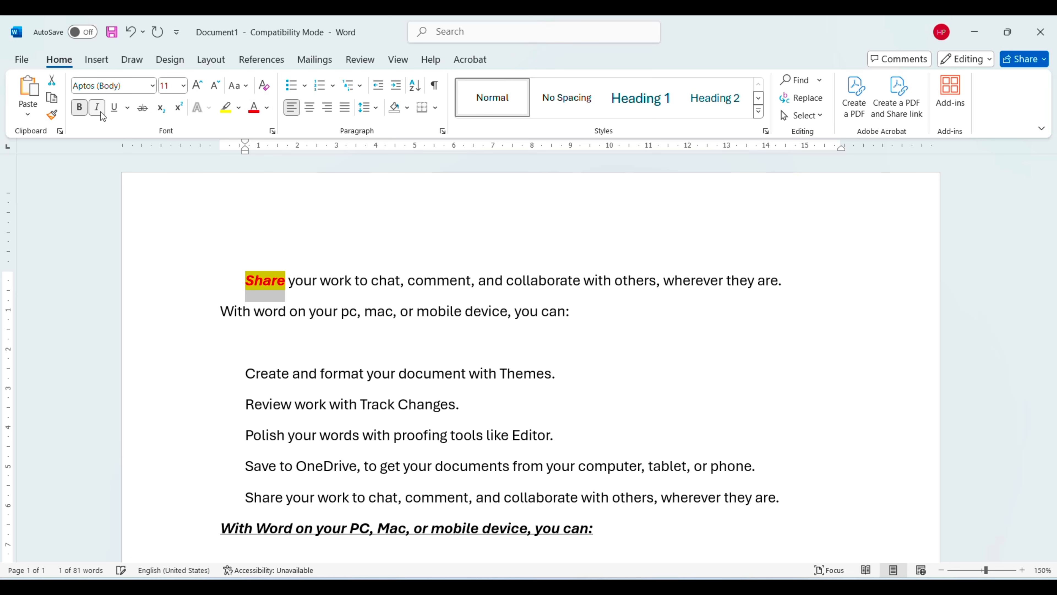
{"action": "left_click", "coordinate": [387, 342]}
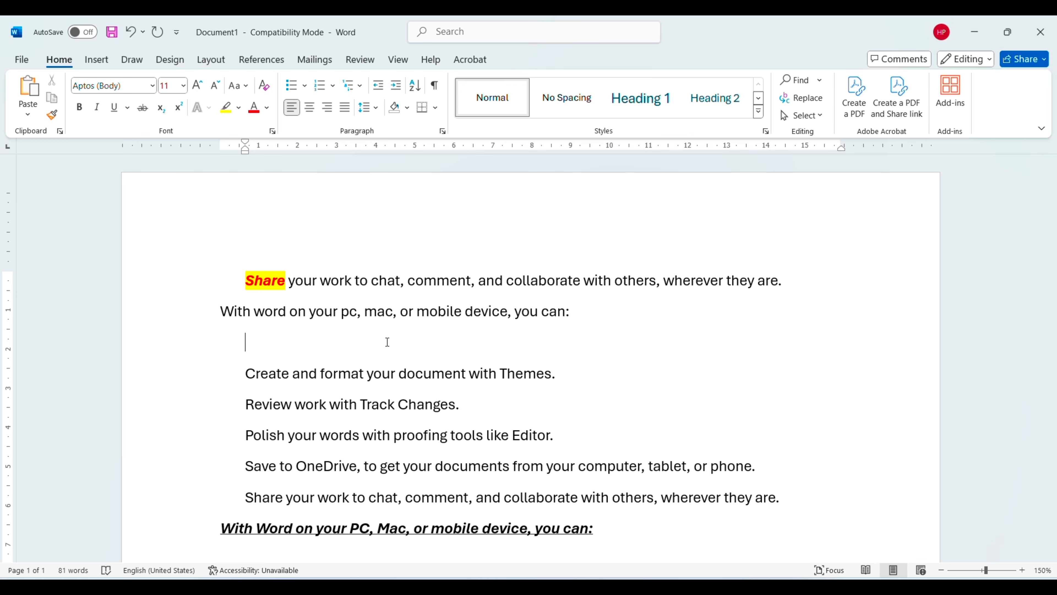
Copy the formatting of "Share" with a locked Format Painter and apply it to "mac" and "device" in the second line
{"action": "left_click_drag", "start_coordinate": [283, 282], "coordinate": [245, 282]}
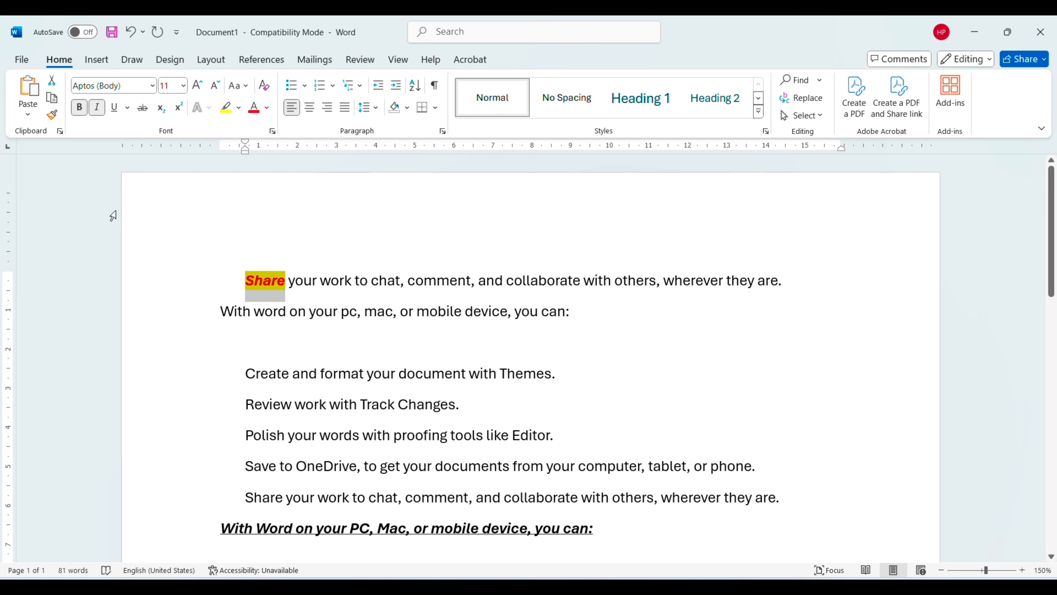
{"action": "left_click", "coordinate": [51, 117]}
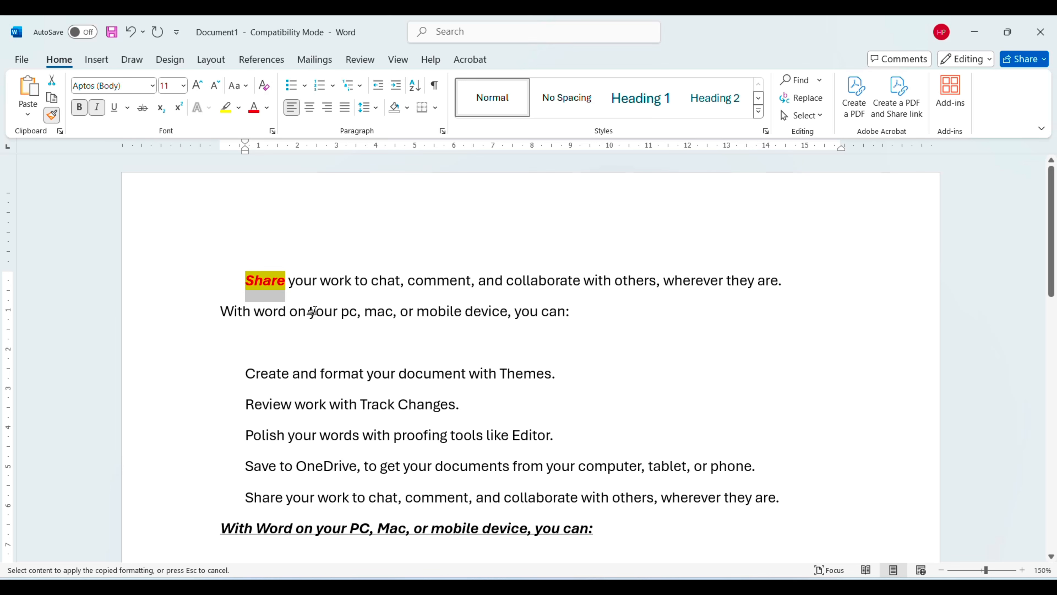
{"action": "left_click", "coordinate": [380, 311]}
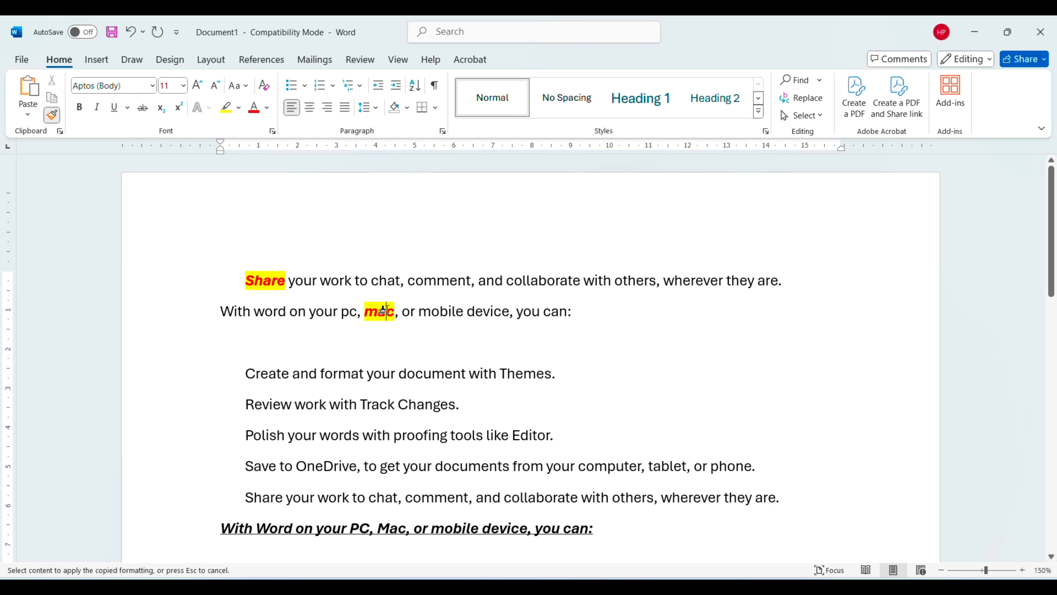
{"action": "left_click", "coordinate": [484, 311]}
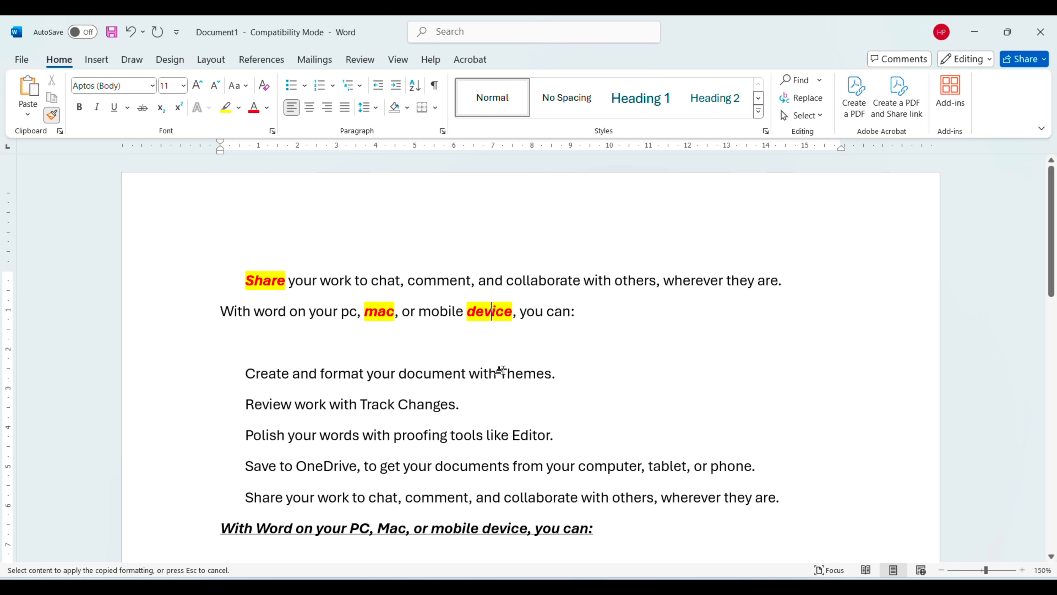
Paint the copied formatting onto "with", "format", "OneDrive", "your" (after "Polish") and "from" in the indented lines
{"action": "left_click", "coordinate": [490, 374]}
{"action": "left_click", "coordinate": [350, 374]}
{"action": "scroll", "coordinate": [342, 371], "scroll_direction": "down", "scroll_amount": 3}
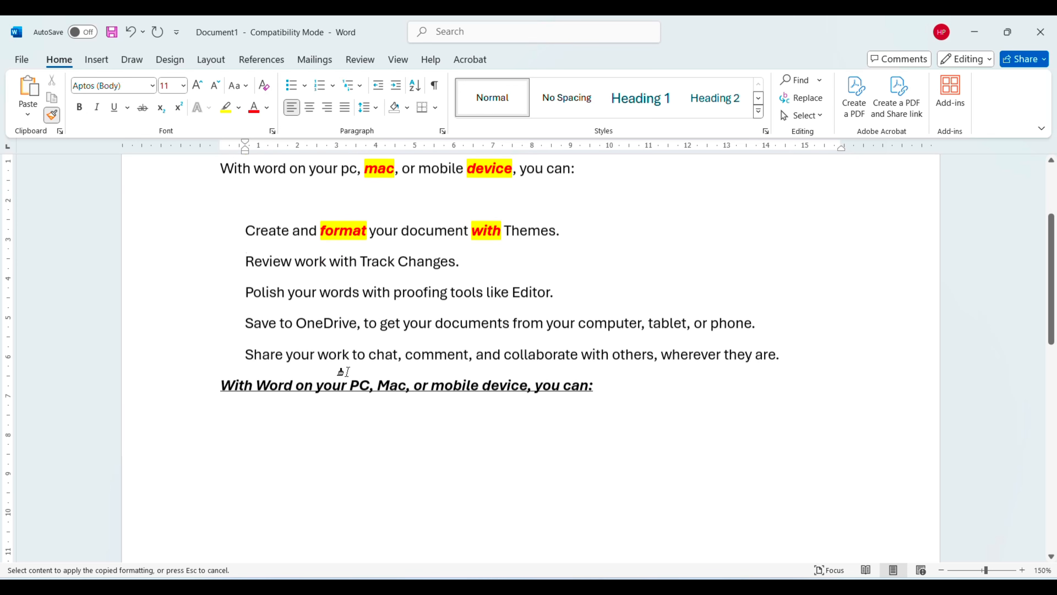
{"action": "left_click", "coordinate": [315, 316]}
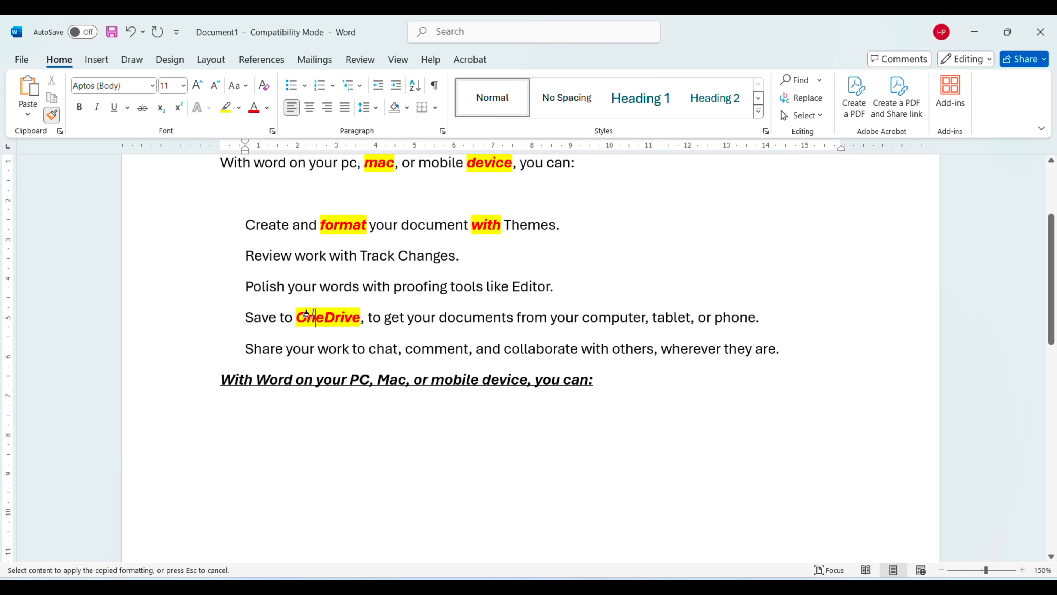
{"action": "left_click", "coordinate": [302, 287]}
{"action": "left_click", "coordinate": [533, 318]}
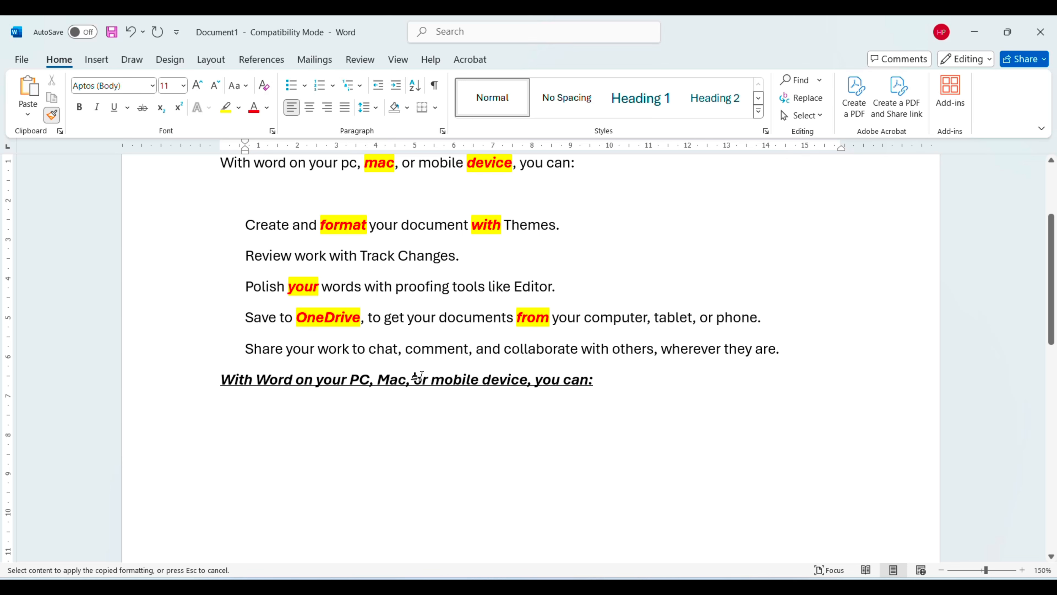
Paint the copied formatting onto "Mac", "device" and "With" in the underlined last line
{"action": "left_click", "coordinate": [398, 377]}
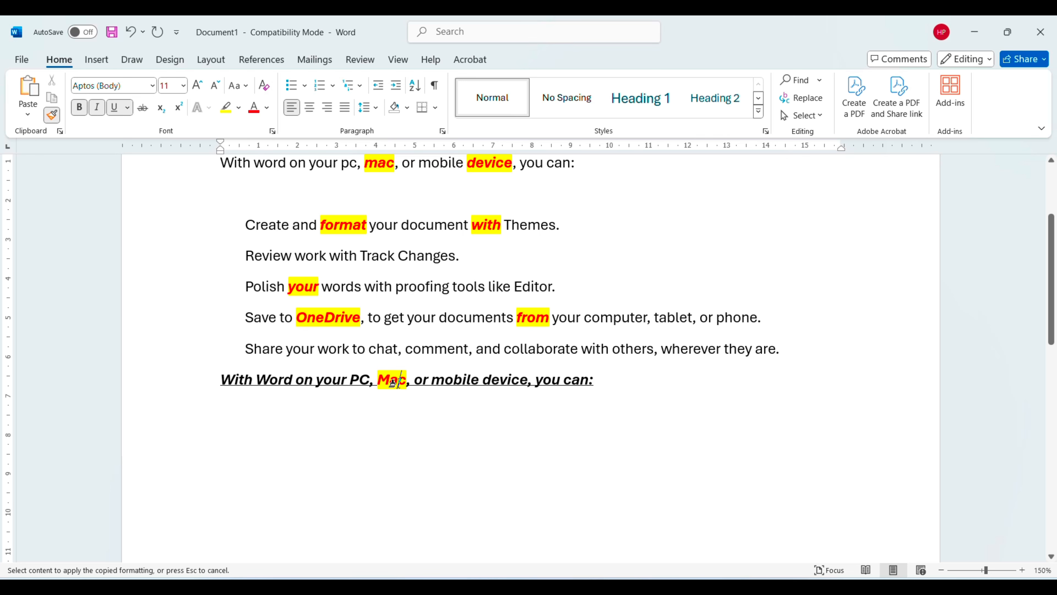
{"action": "left_click", "coordinate": [505, 379]}
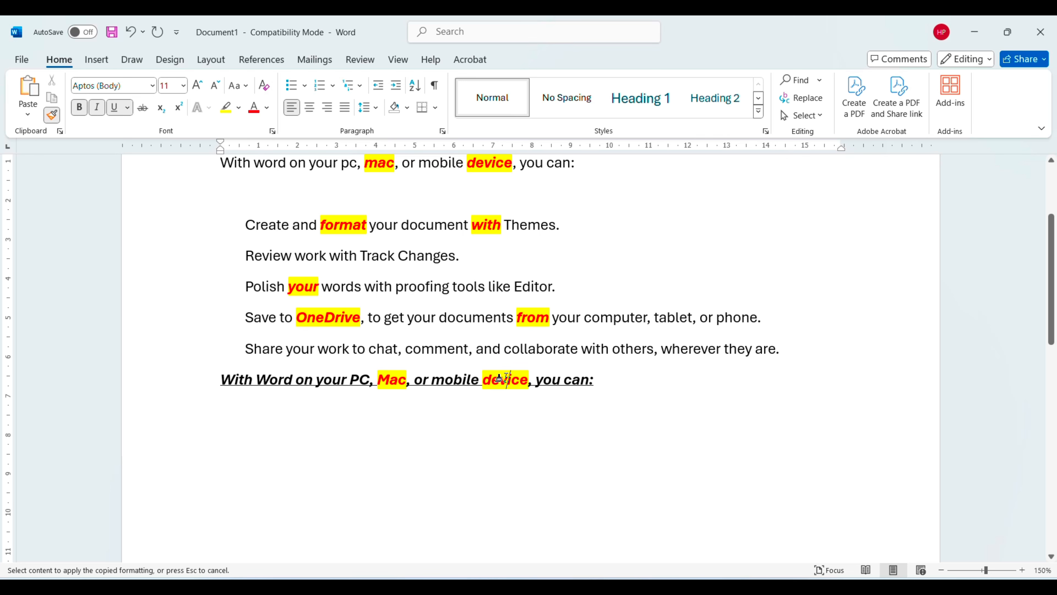
{"action": "scroll", "coordinate": [246, 318], "scroll_direction": "down", "scroll_amount": 2}
{"action": "left_click", "coordinate": [226, 282]}
Paint the copied formatting onto "others" and "are" in the first line, and turn the Format Painter off
{"action": "scroll", "coordinate": [229, 283], "scroll_direction": "up", "scroll_amount": 5}
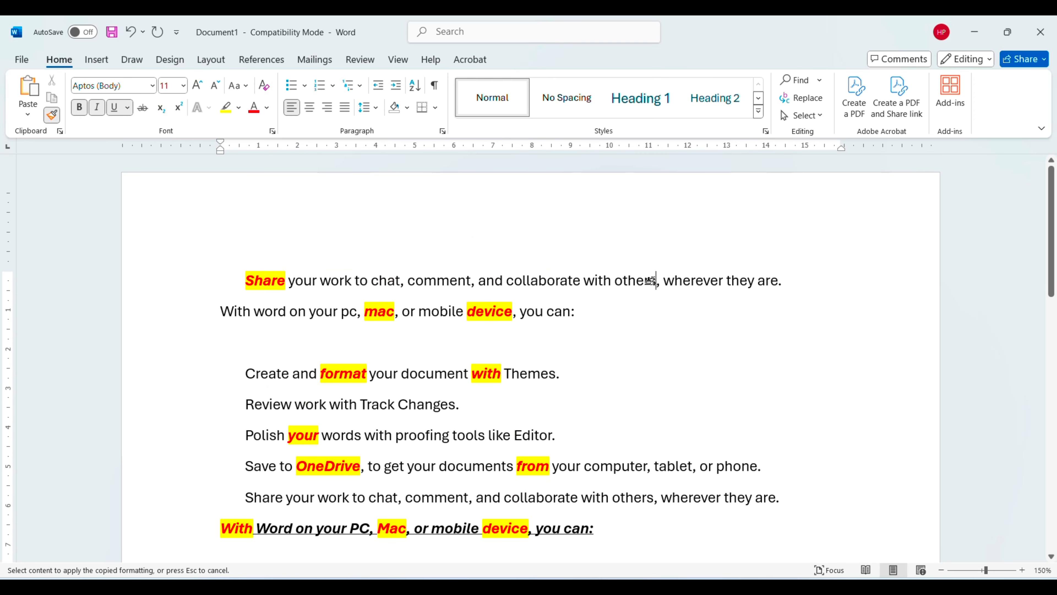
{"action": "left_click", "coordinate": [653, 281]}
{"action": "left_click", "coordinate": [650, 281]}
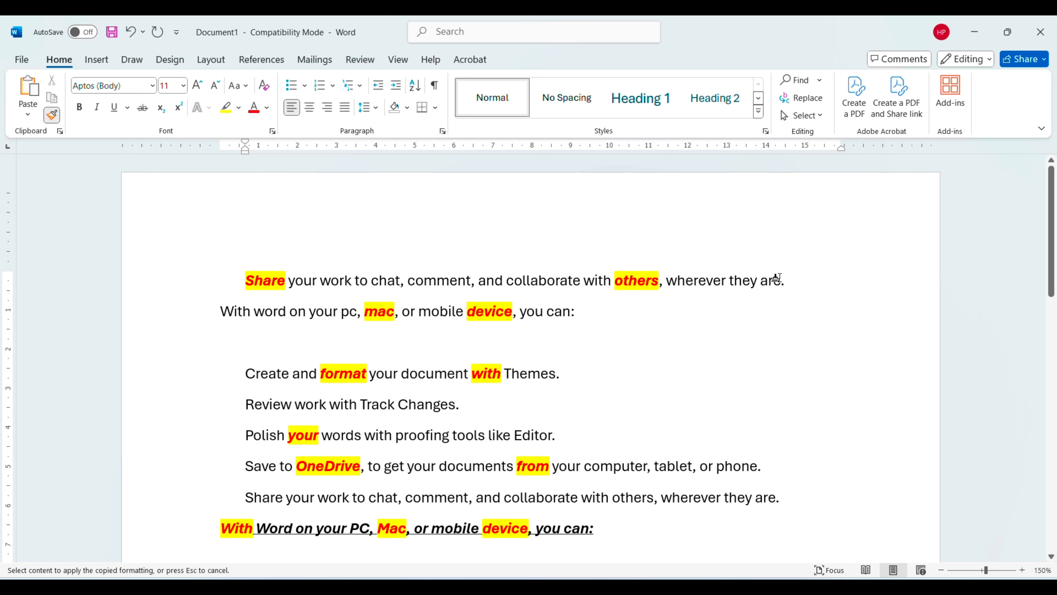
{"action": "left_click", "coordinate": [766, 278]}
{"action": "left_click", "coordinate": [52, 115]}
Apply the four-diamond bullet style to the lines from "Create and format" through the underlined "With Word on your PC" line
{"action": "left_click_drag", "start_coordinate": [249, 276], "coordinate": [583, 329]}
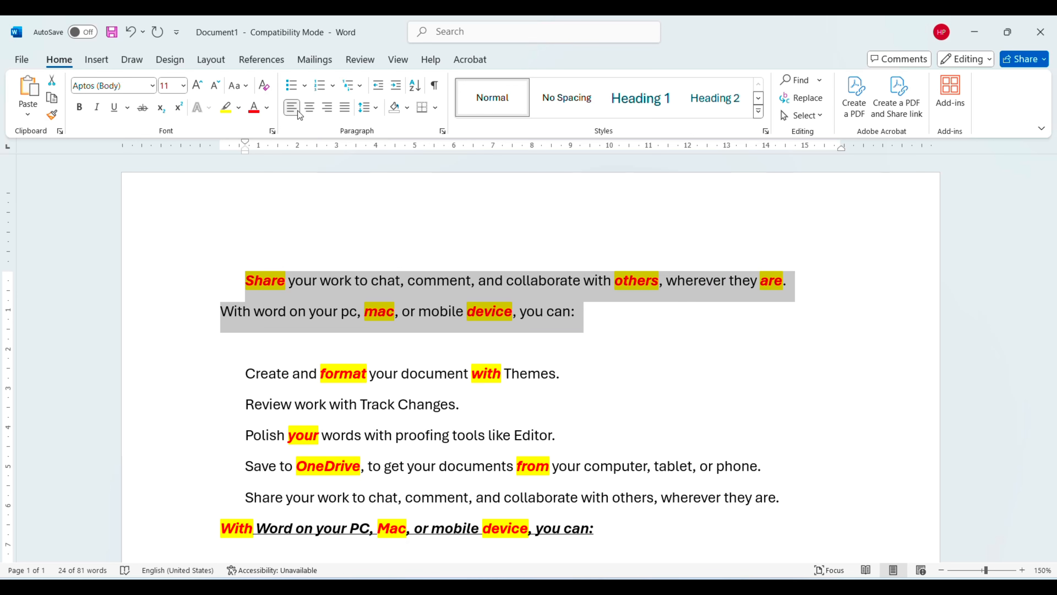
{"action": "left_click_drag", "start_coordinate": [246, 373], "coordinate": [607, 538]}
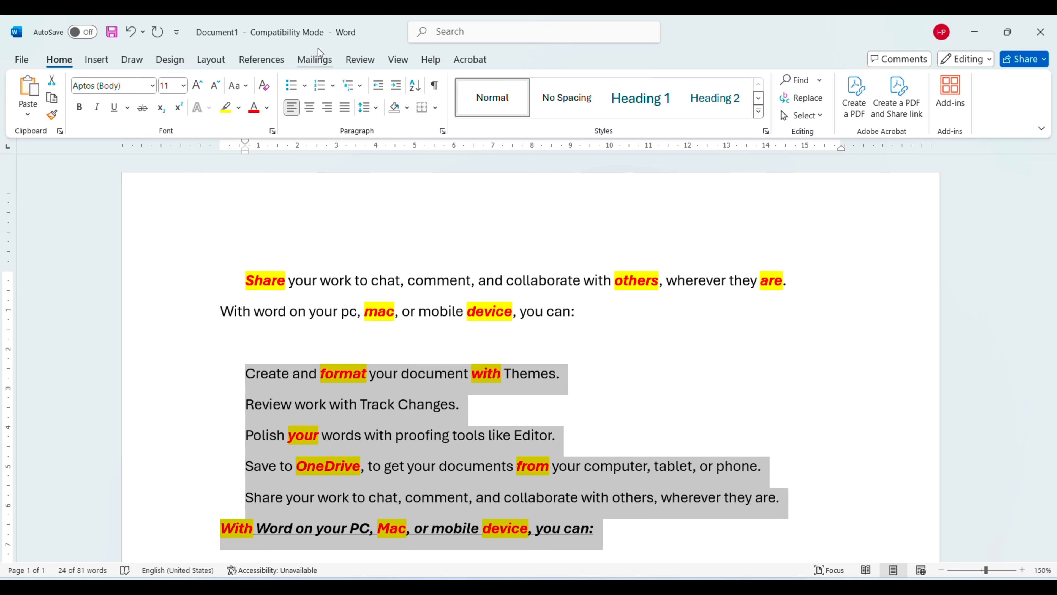
{"action": "left_click", "coordinate": [307, 86]}
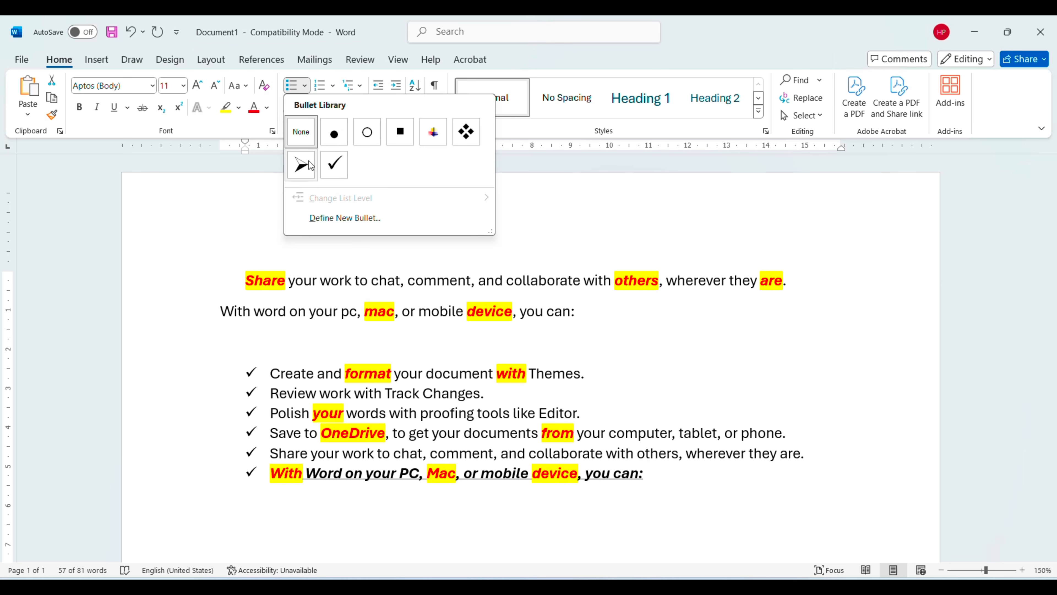
{"action": "left_click", "coordinate": [465, 130]}
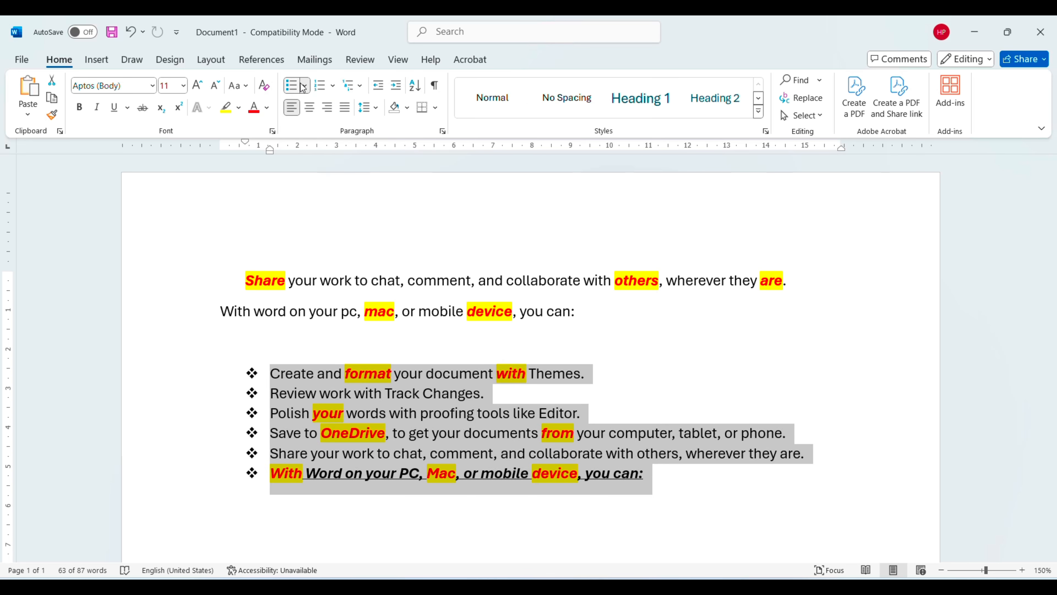
Turn the bulleted lines into a 1. 2. 3. numbered list, and switch its number format to a) b) c)
{"action": "left_click", "coordinate": [337, 85]}
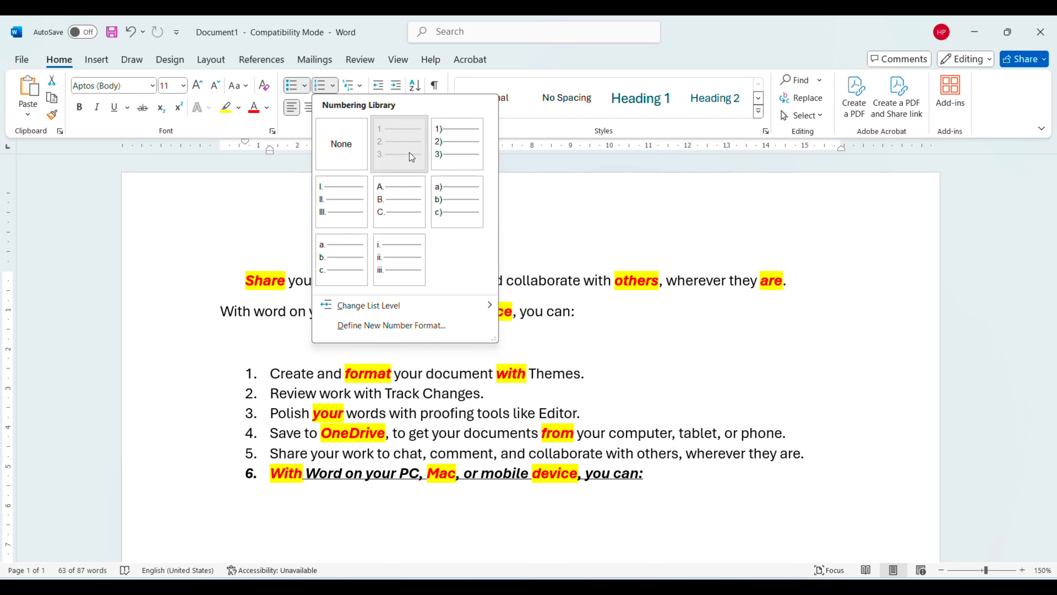
{"action": "left_click", "coordinate": [410, 152]}
{"action": "left_click", "coordinate": [335, 87]}
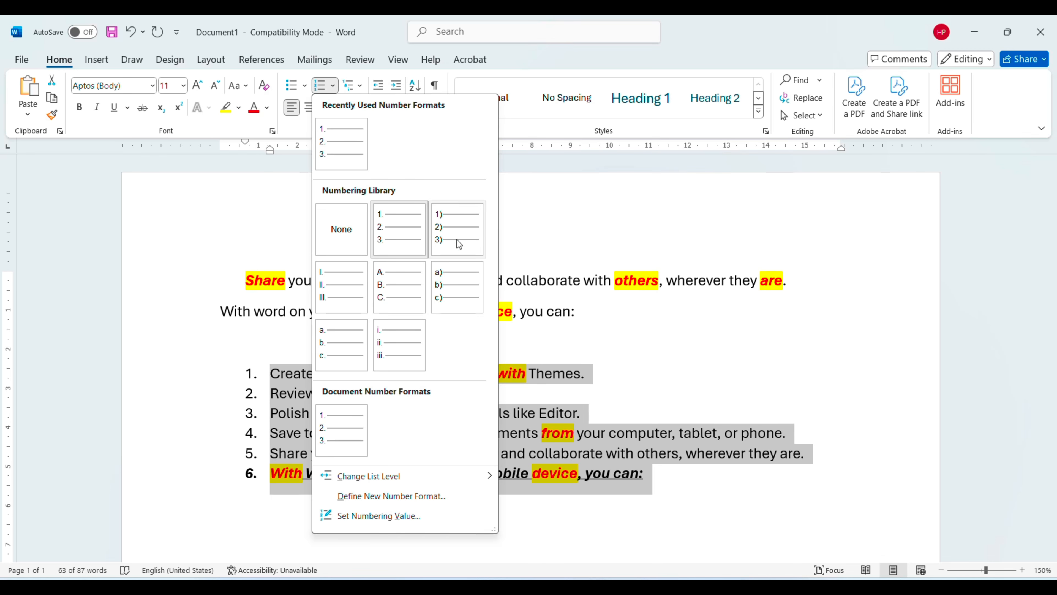
{"action": "left_click", "coordinate": [450, 301]}
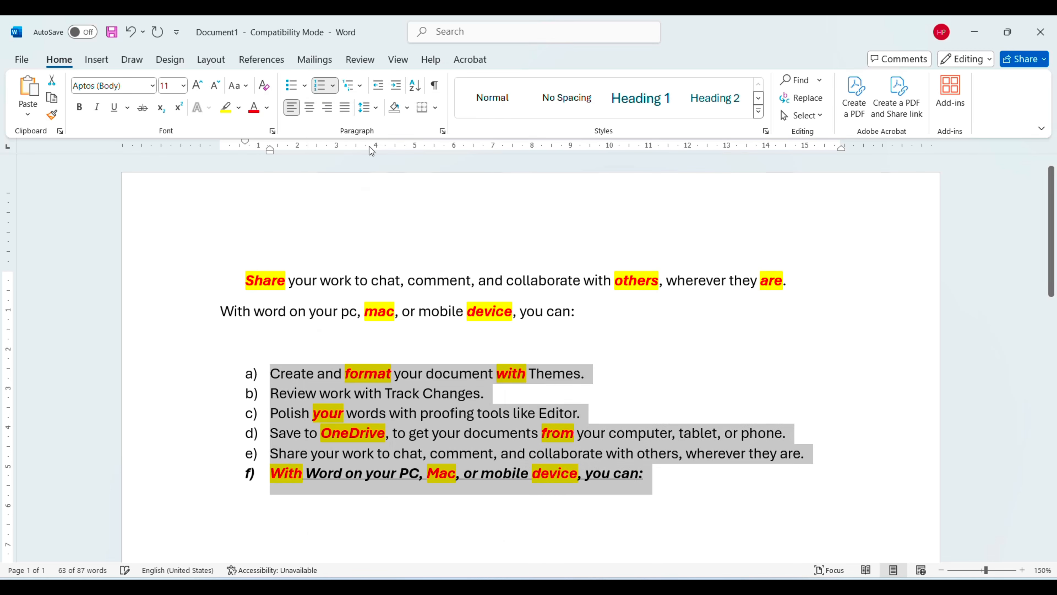
Try moving the lettered list to the fourth list level, and restore its original a) b) c) numbering and level
{"action": "left_click", "coordinate": [335, 87]}
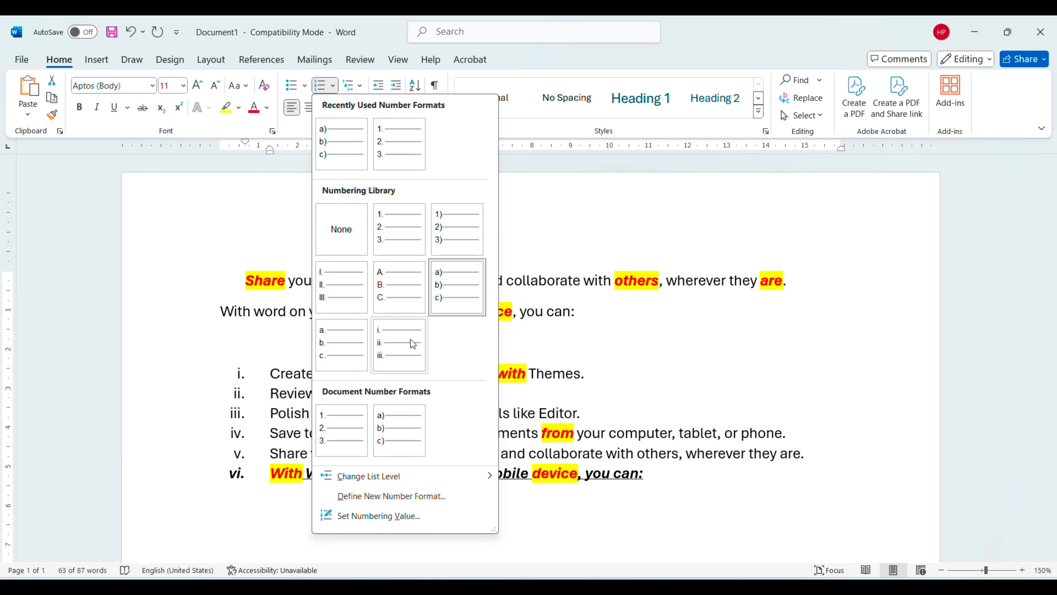
{"action": "mouse_move", "coordinate": [384, 478]}
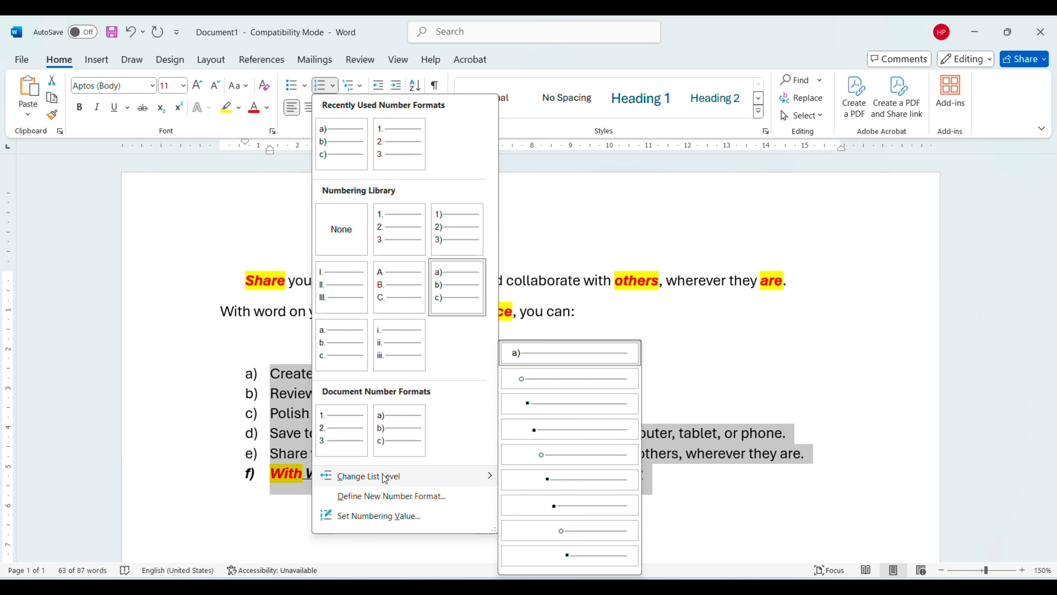
{"action": "left_click", "coordinate": [555, 425]}
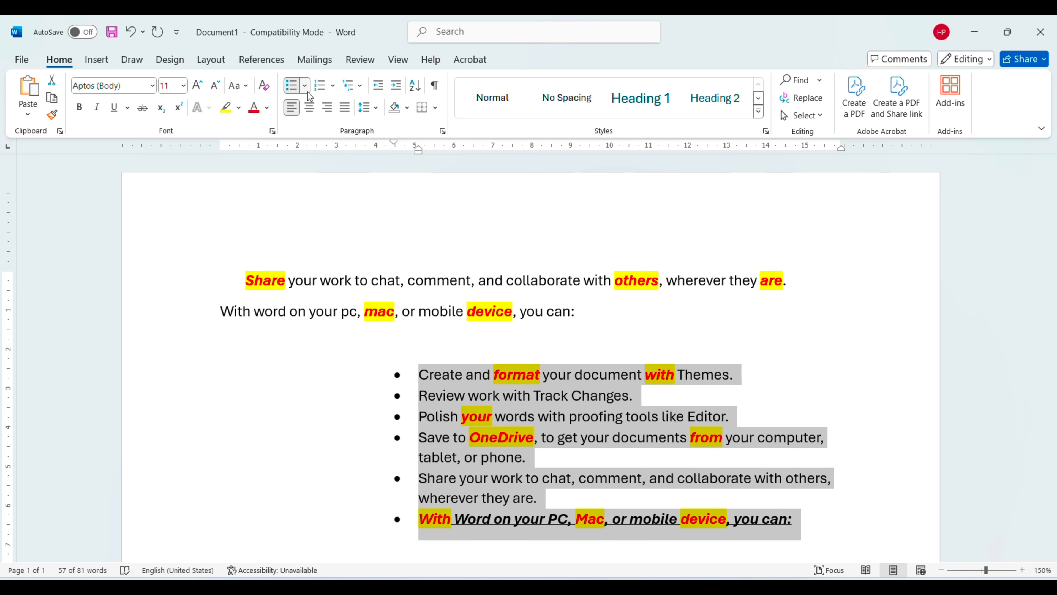
{"action": "left_click", "coordinate": [323, 85]}
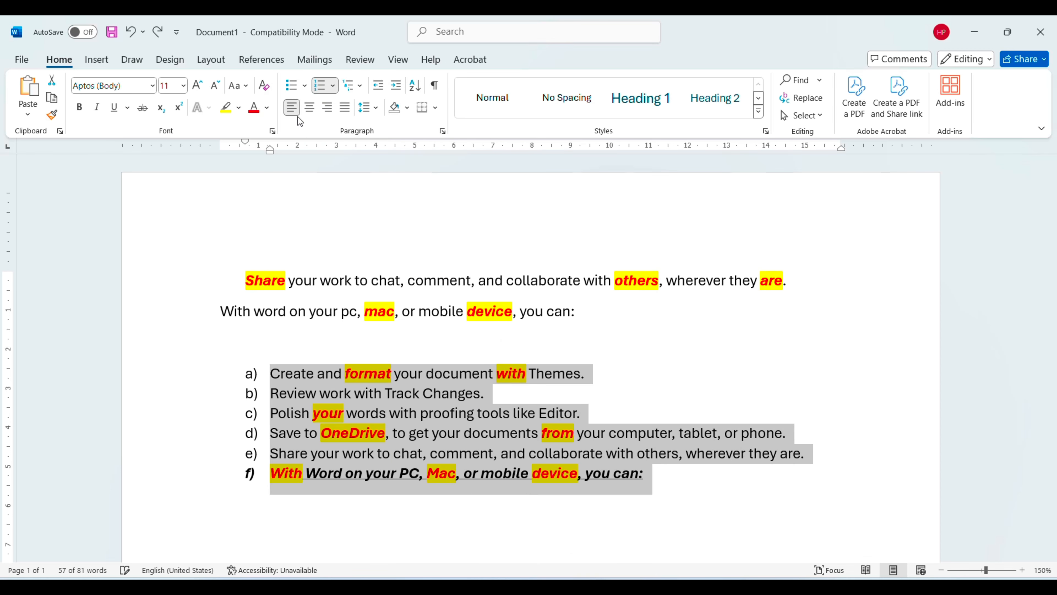
Apply the Article I. / Section 1.01 multilevel heading list to the lettered lines, and select the Article labels
{"action": "left_click", "coordinate": [360, 86]}
{"action": "mouse_move", "coordinate": [384, 143]}
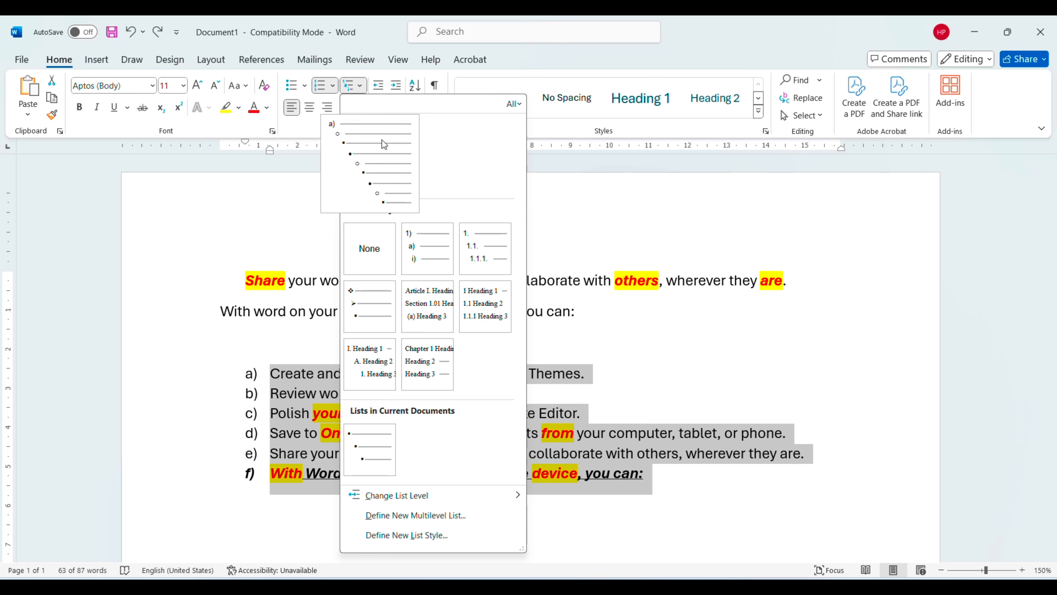
{"action": "left_click", "coordinate": [430, 307]}
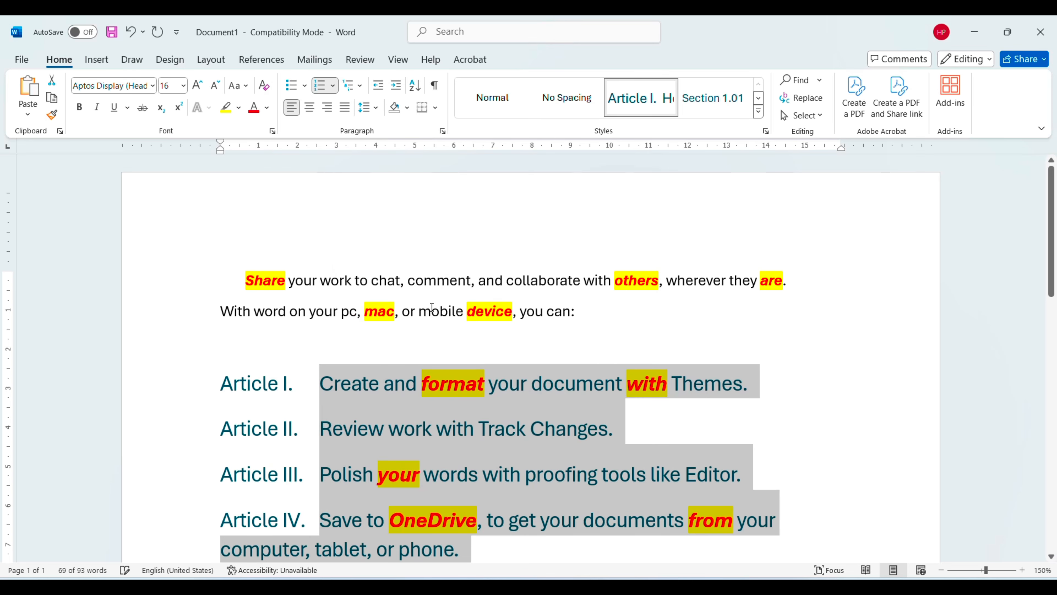
{"action": "scroll", "coordinate": [421, 322], "scroll_direction": "down", "scroll_amount": 2}
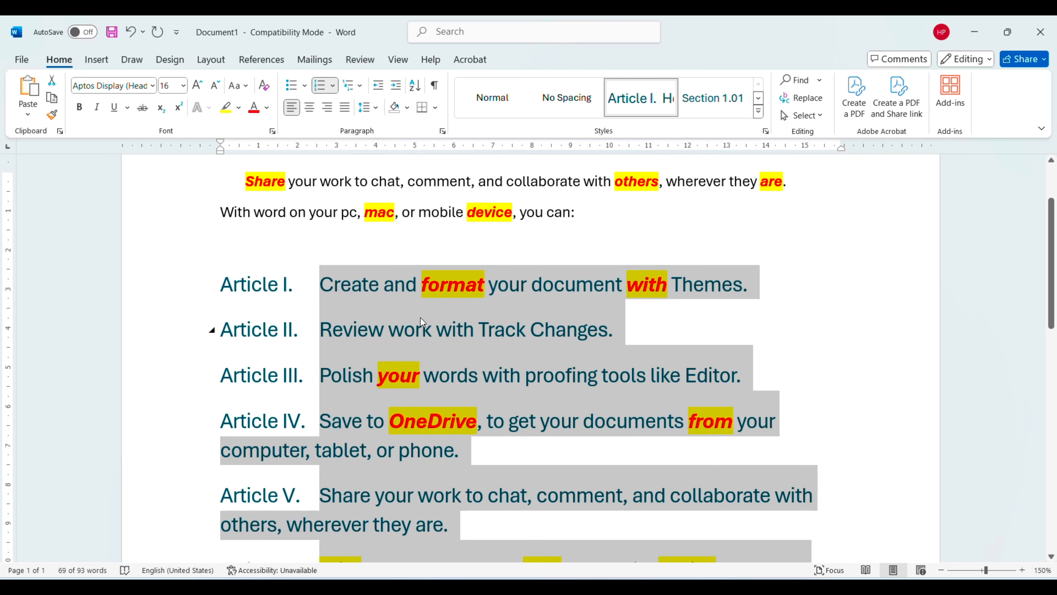
{"action": "left_click", "coordinate": [277, 285]}
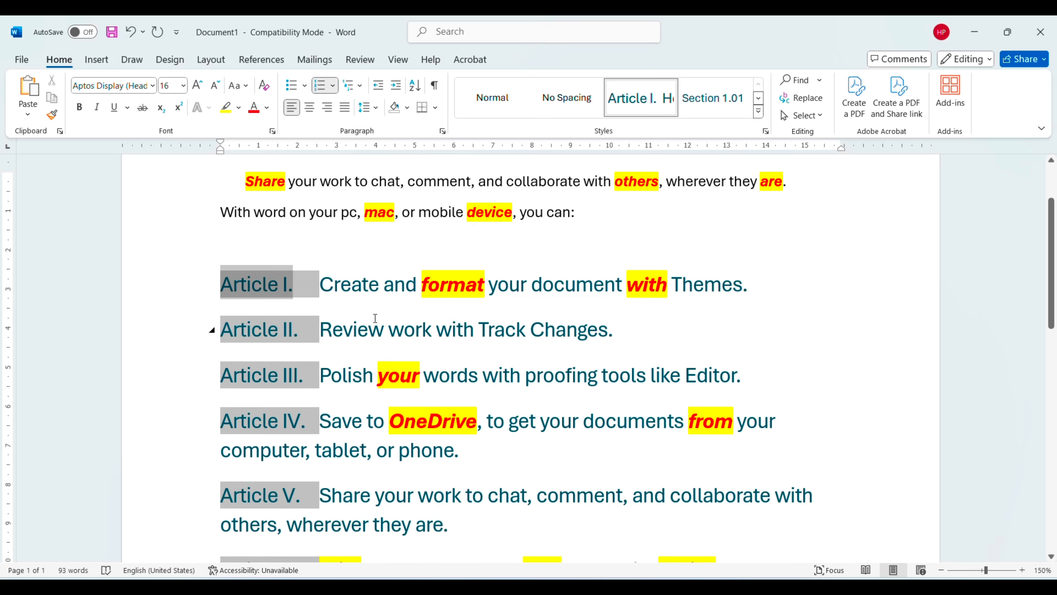
Change the first five Article items, "Create and format" through "wherever they are", to 1. 2. 3. numbering
{"action": "left_click_drag", "start_coordinate": [319, 284], "coordinate": [472, 520]}
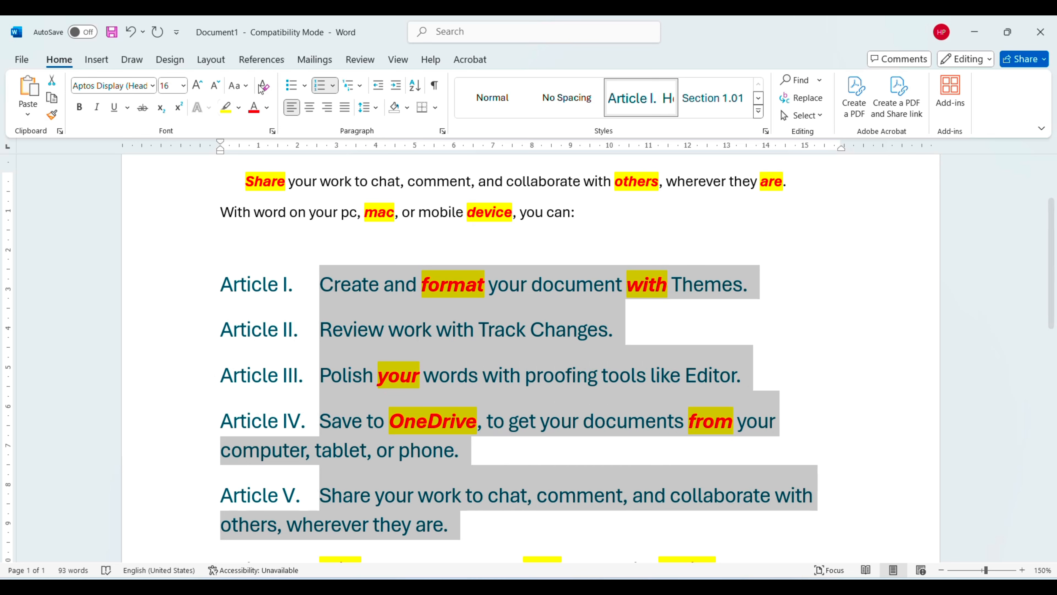
{"action": "left_click", "coordinate": [333, 86]}
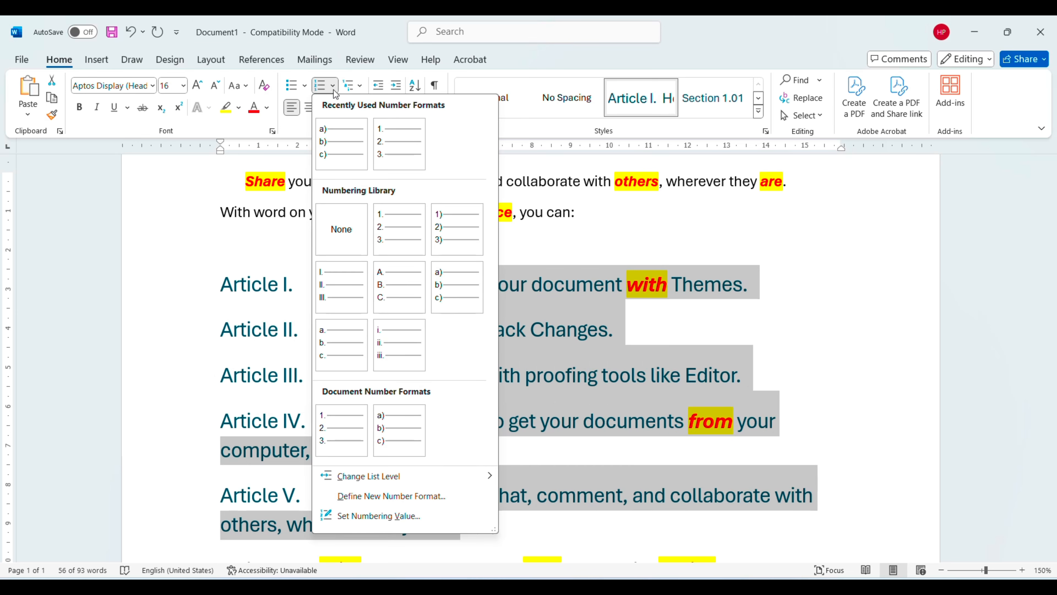
{"action": "left_click", "coordinate": [385, 145]}
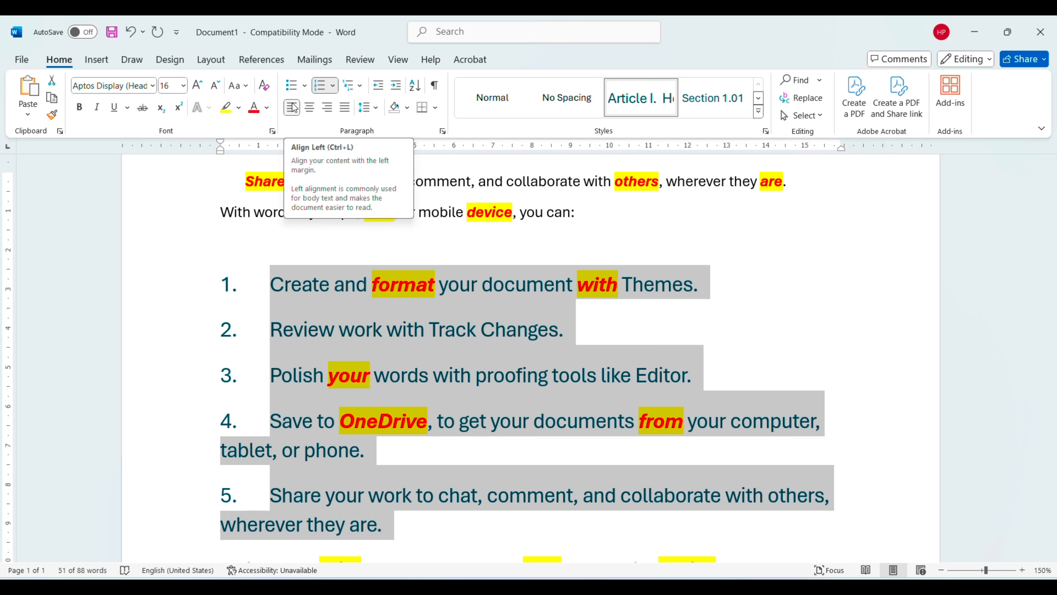
Try centre and right alignment on the five numbered items, and justify them
{"action": "left_click", "coordinate": [309, 108]}
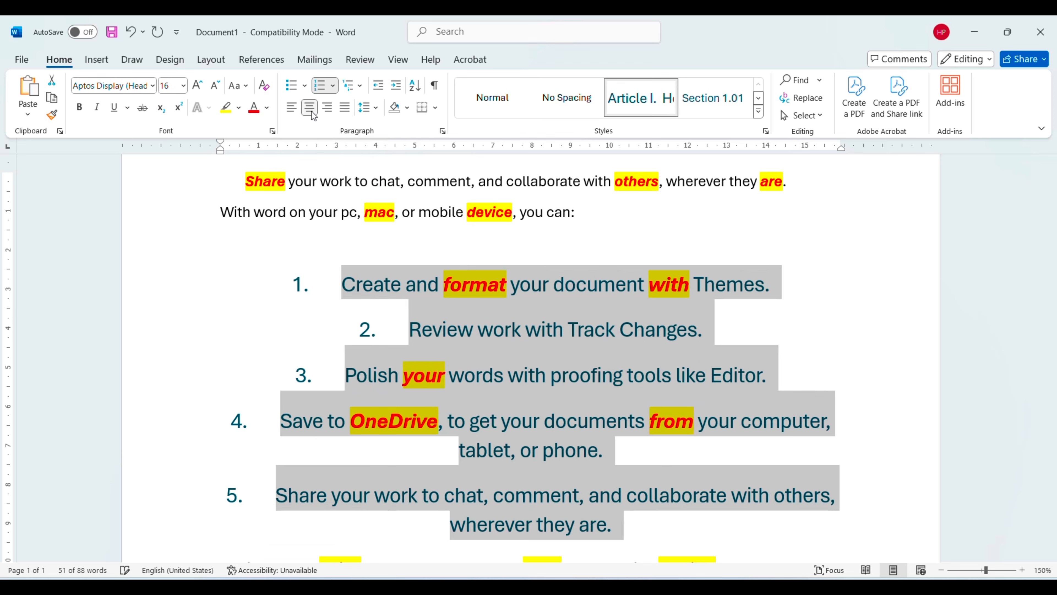
{"action": "left_click", "coordinate": [329, 113]}
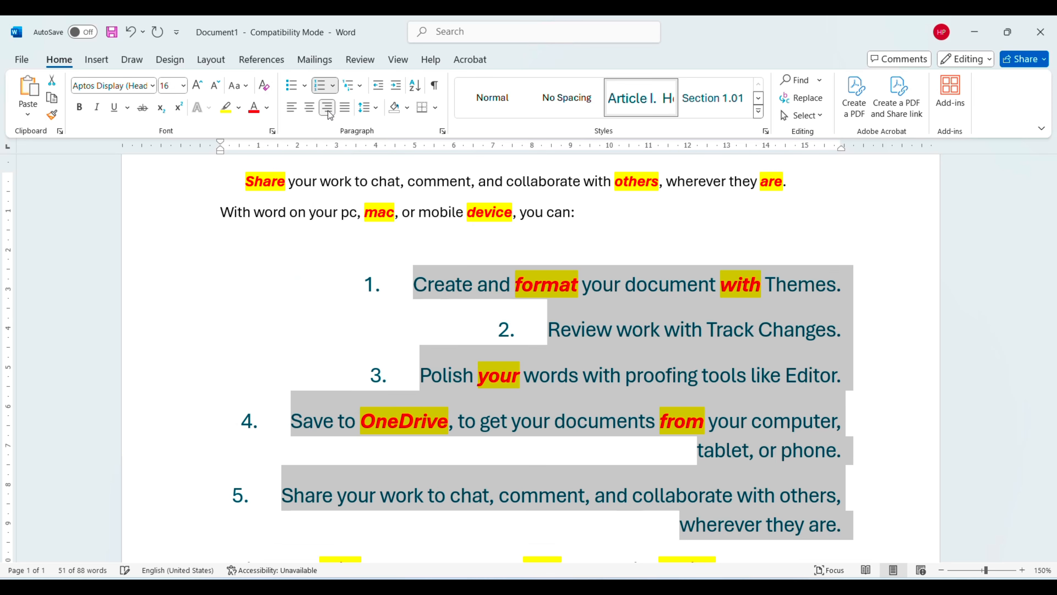
{"action": "left_click", "coordinate": [344, 109]}
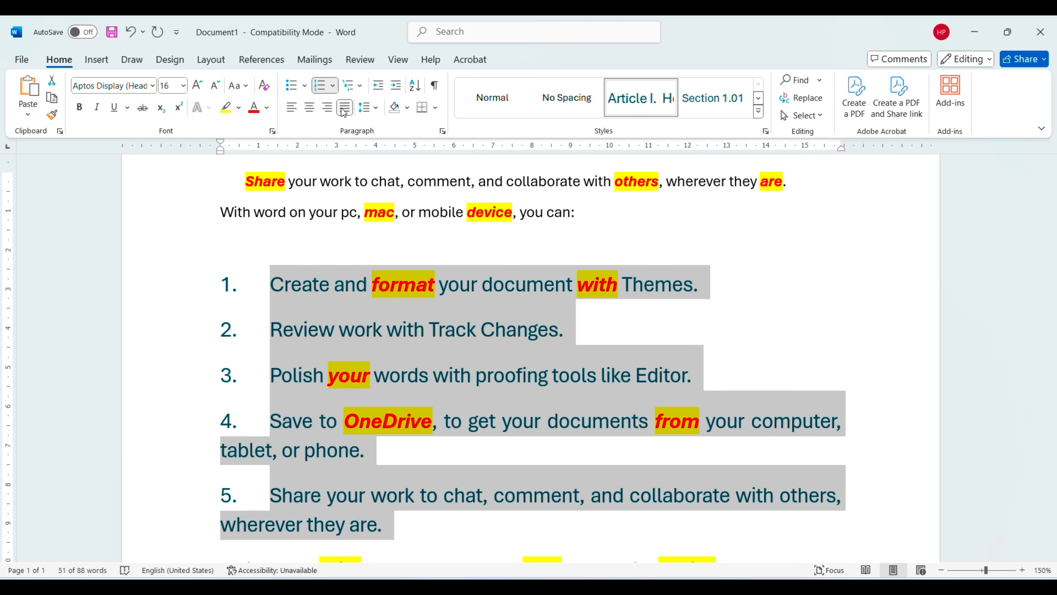
Remove the numbering from the five items, and try left, centre and right alignment on the plain paragraphs
{"action": "left_click", "coordinate": [327, 89]}
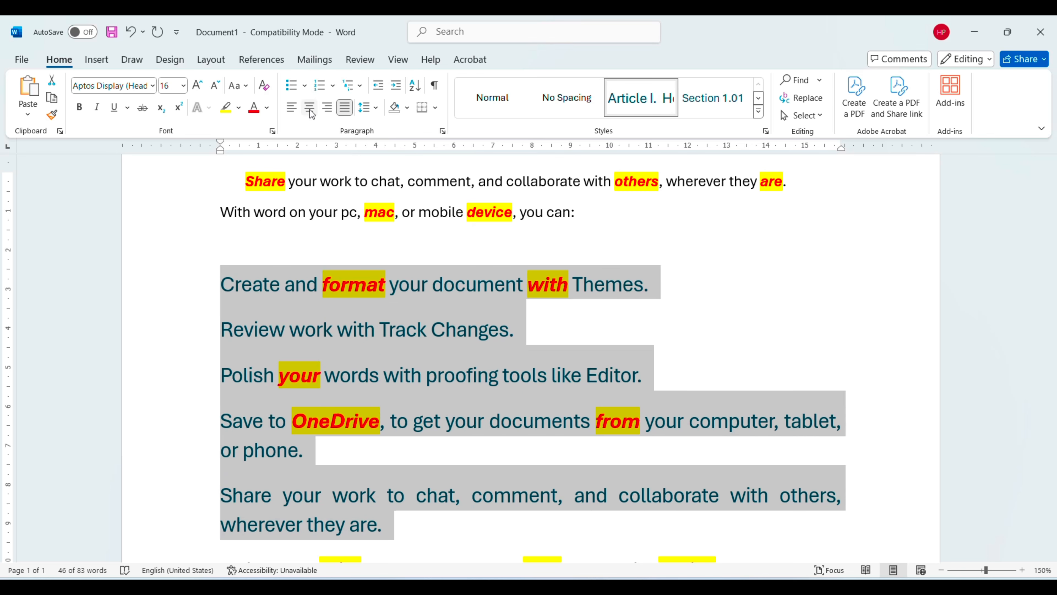
{"action": "left_click", "coordinate": [296, 109]}
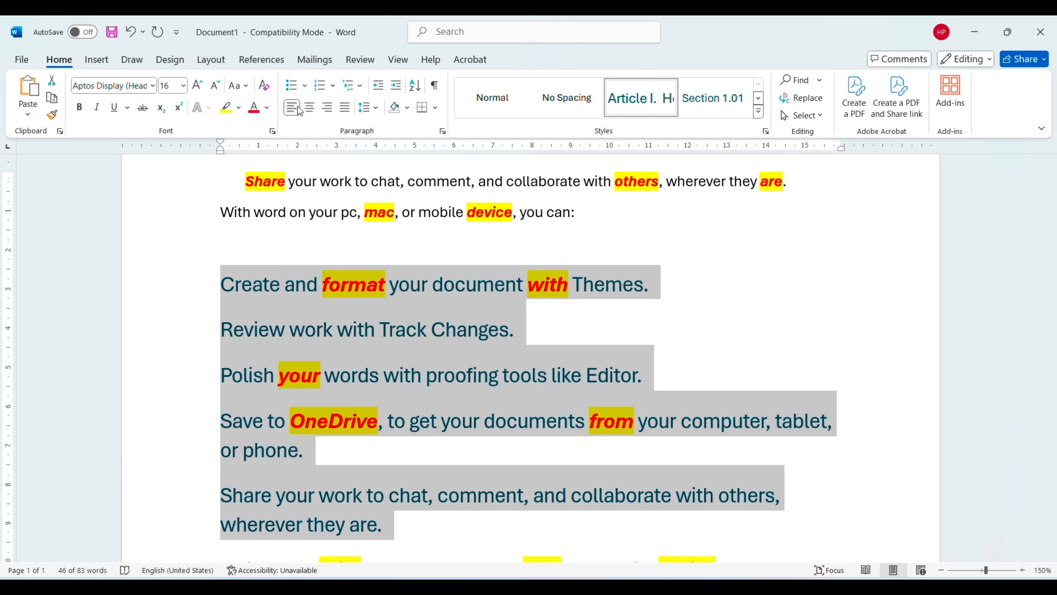
{"action": "left_click", "coordinate": [309, 109]}
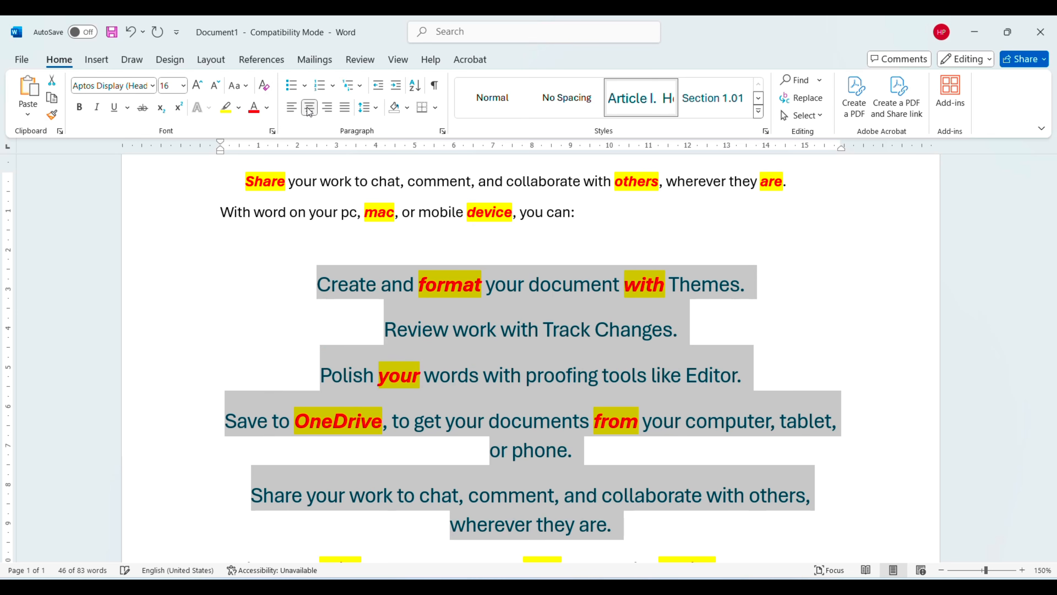
{"action": "left_click", "coordinate": [332, 108]}
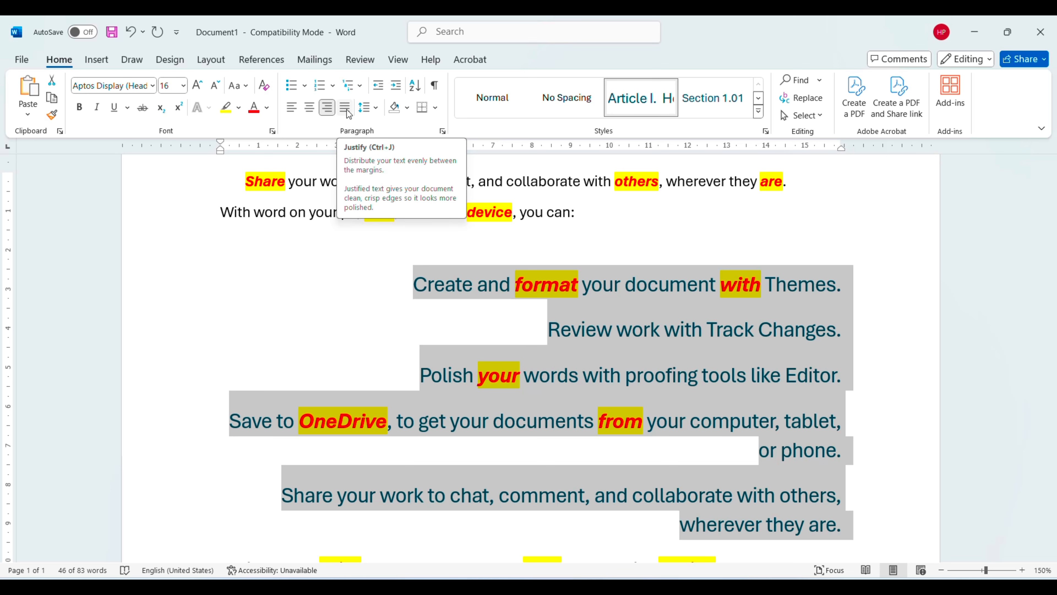
Compare left and right alignment on the five paragraphs again, and set them to justified
{"action": "left_click", "coordinate": [291, 108]}
{"action": "left_click", "coordinate": [327, 109]}
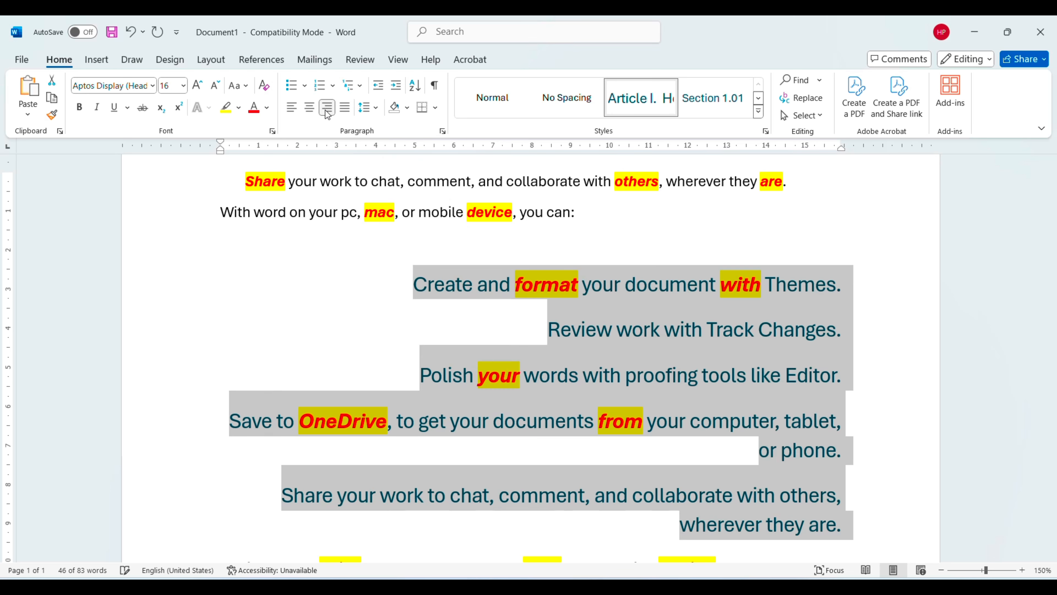
{"action": "left_click", "coordinate": [345, 109]}
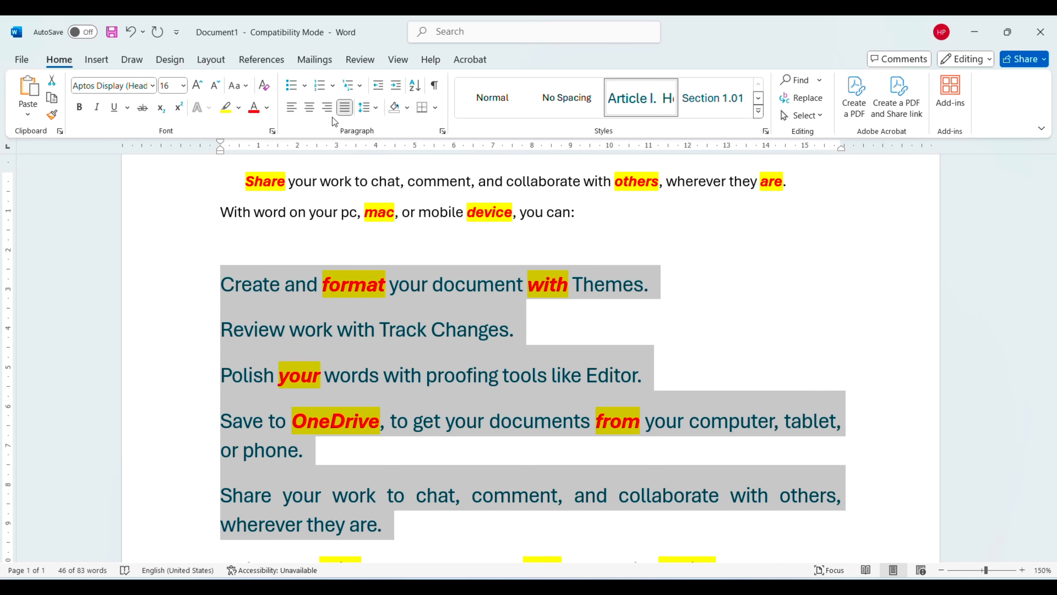
{"action": "left_click", "coordinate": [348, 108]}
{"action": "left_click", "coordinate": [349, 108]}
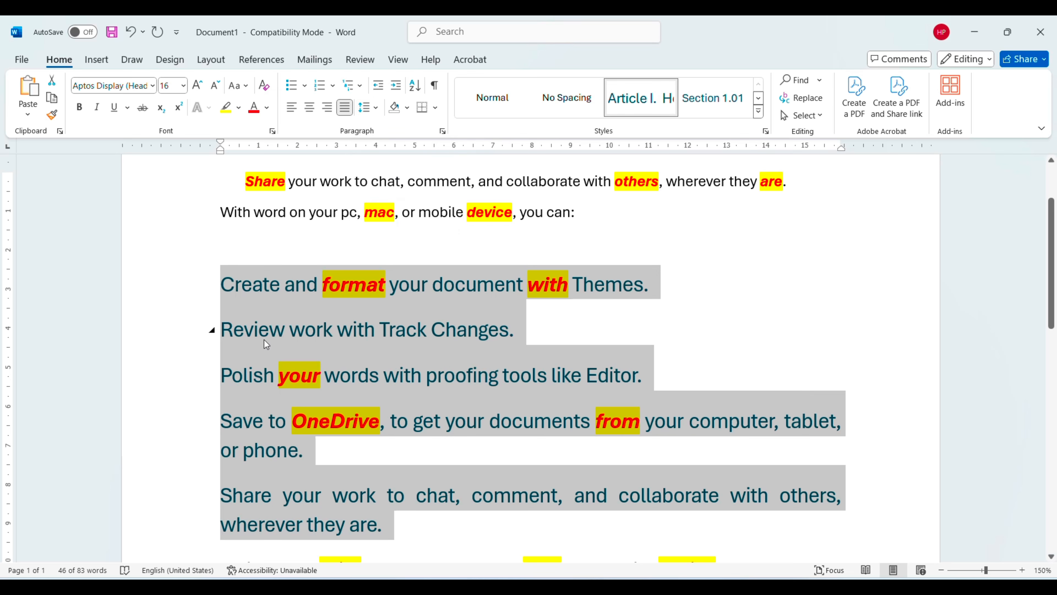
Set the line spacing to 1.0 for the four paragraphs from "Create and format" through "or phone."
{"action": "left_click", "coordinate": [266, 319]}
{"action": "scroll", "coordinate": [267, 319], "scroll_direction": "down", "scroll_amount": 4}
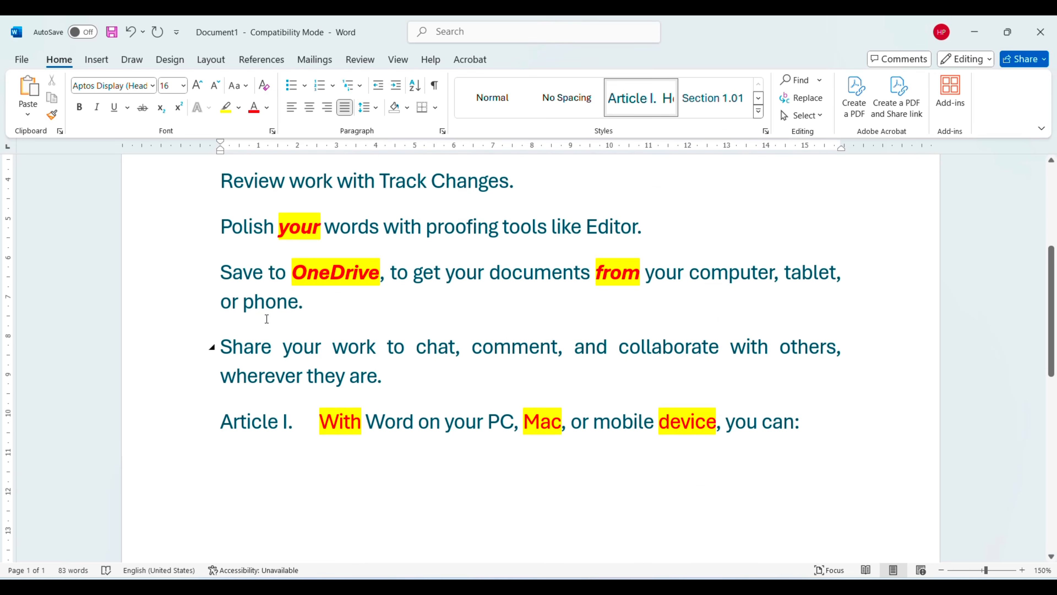
{"action": "scroll", "coordinate": [267, 319], "scroll_direction": "up", "scroll_amount": 3}
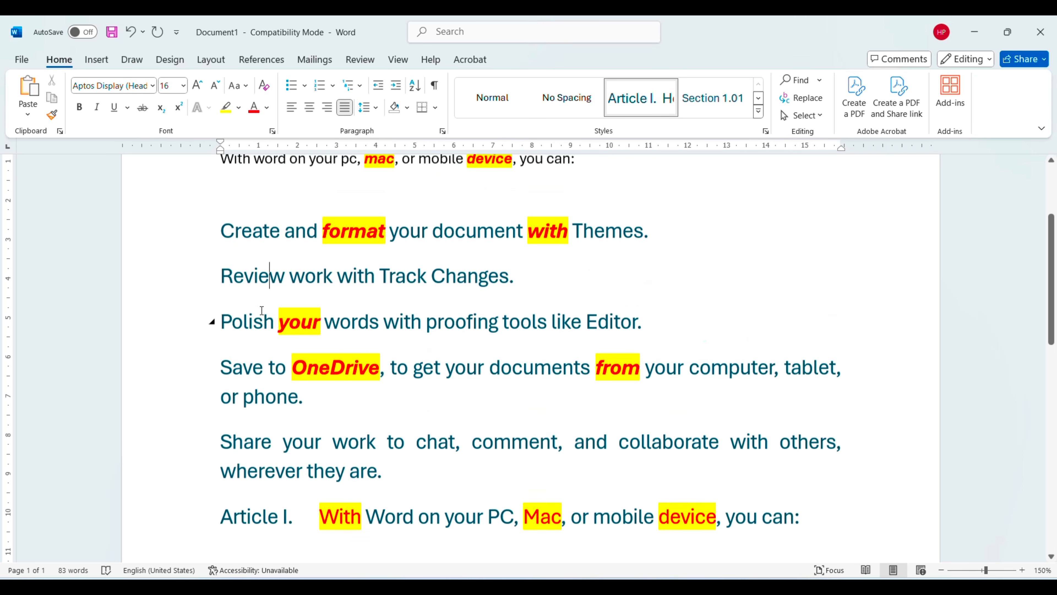
{"action": "left_click_drag", "start_coordinate": [232, 236], "coordinate": [316, 406]}
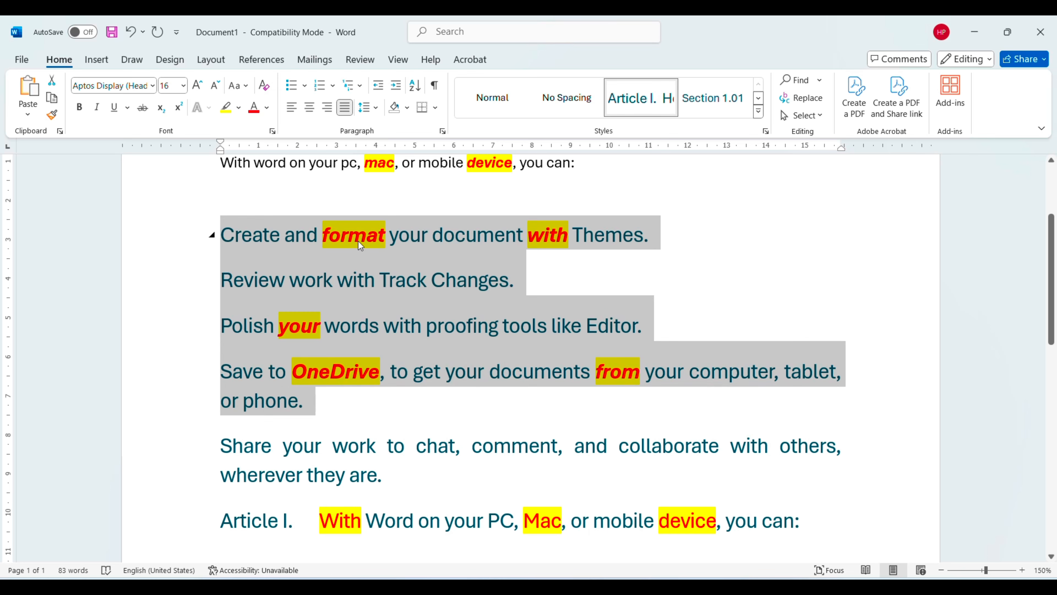
{"action": "left_click", "coordinate": [368, 109]}
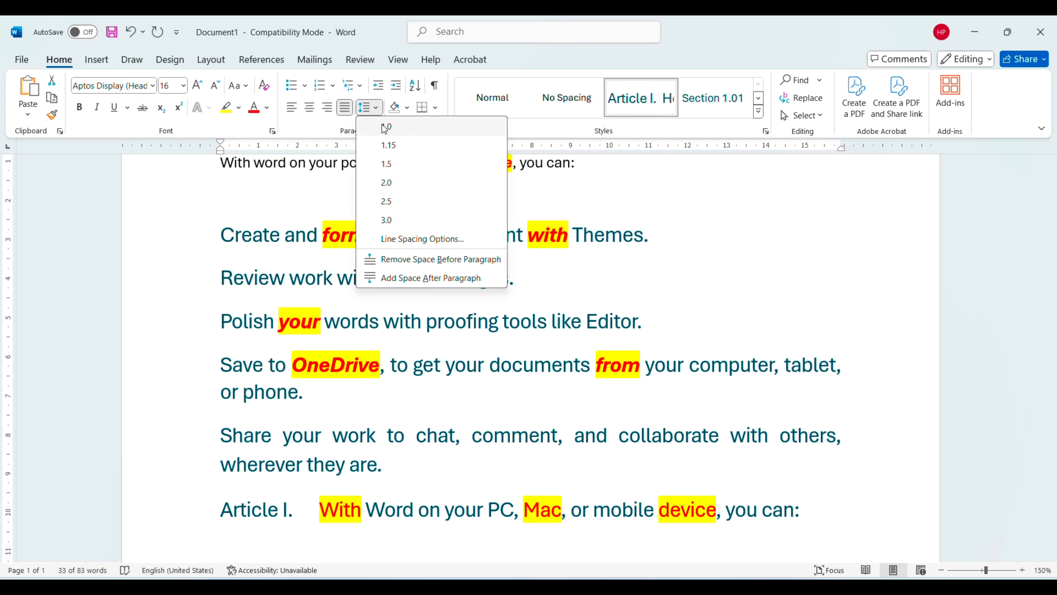
{"action": "left_click", "coordinate": [385, 127]}
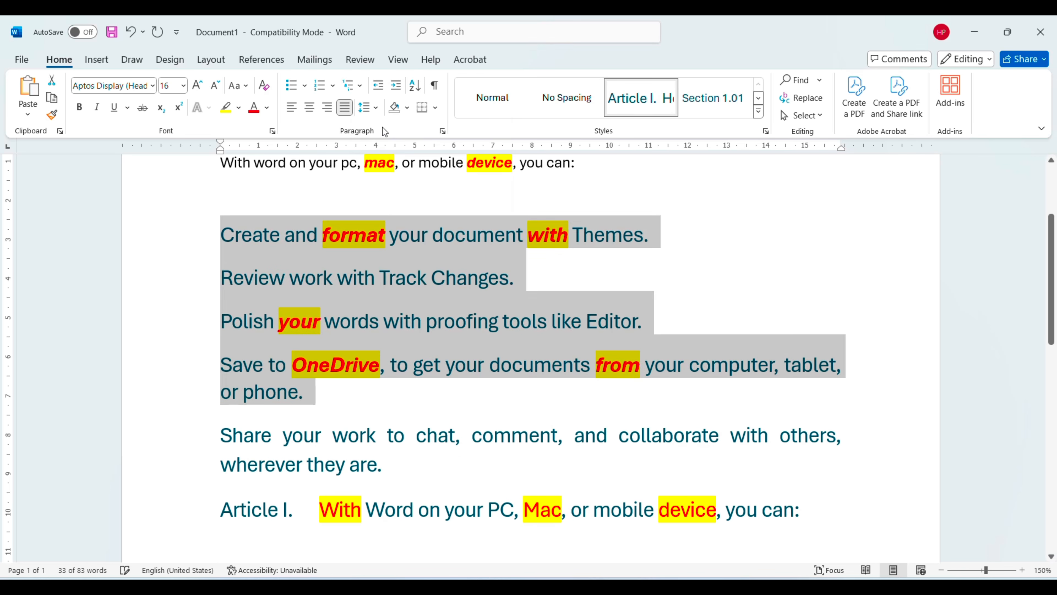
Remove the space before paragraph from the same four single-spaced paragraphs, and clear the selection
{"action": "left_click", "coordinate": [368, 109]}
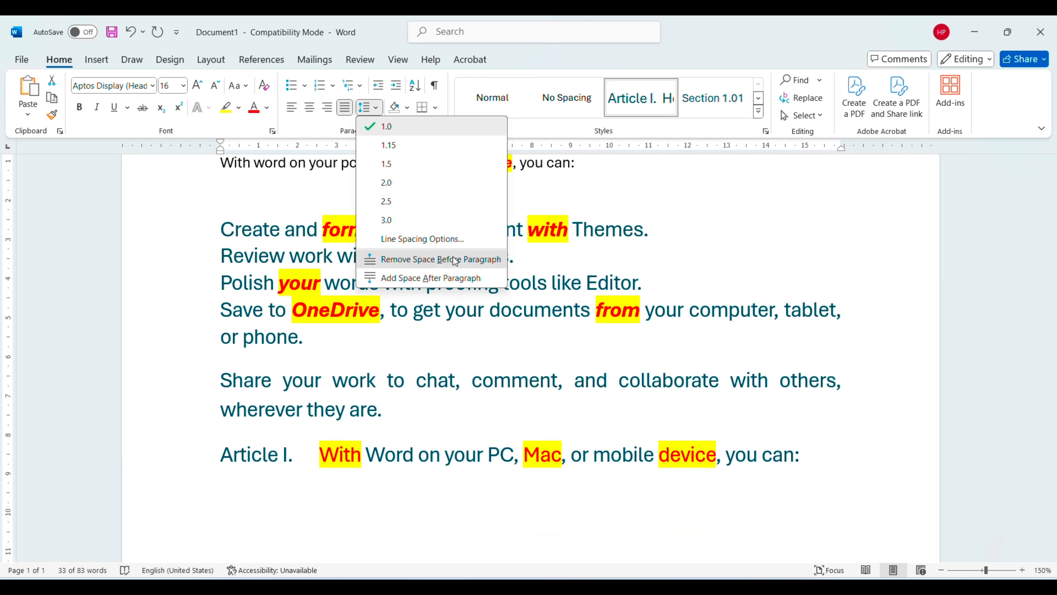
{"action": "left_click", "coordinate": [453, 259]}
{"action": "left_click", "coordinate": [541, 318]}
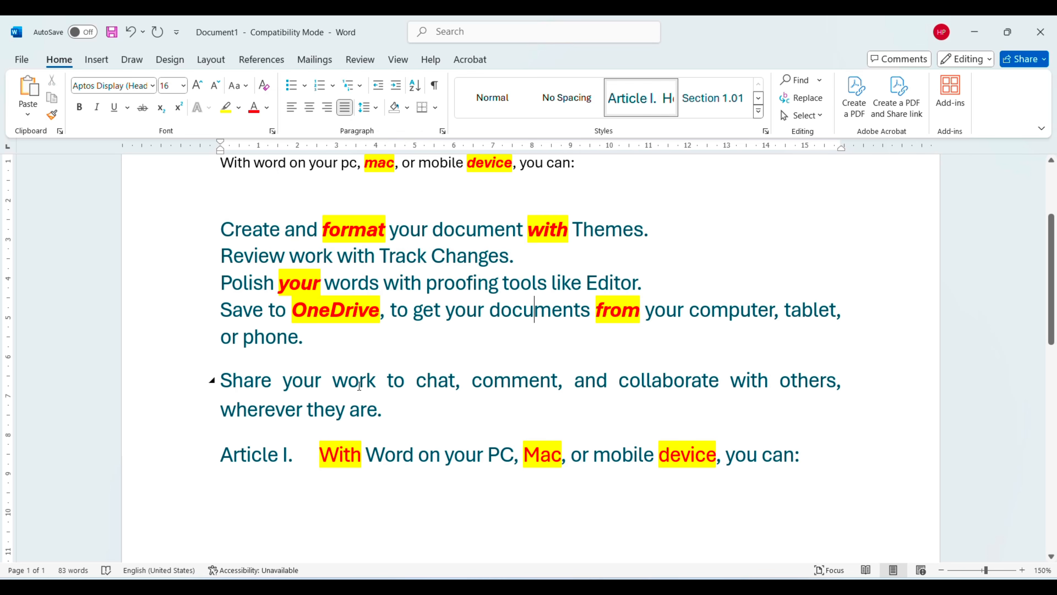
Set the line spacing to 2.0 for the four paragraphs from "Create and format" through "or phone." and clear the selection
{"action": "left_click_drag", "start_coordinate": [360, 385], "coordinate": [411, 443]}
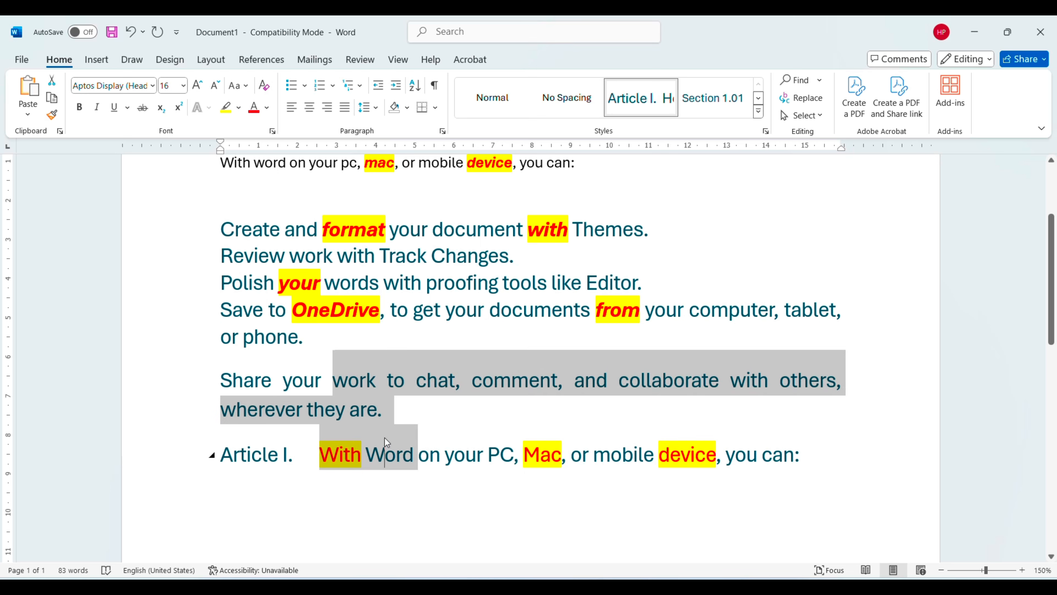
{"action": "left_click", "coordinate": [385, 438]}
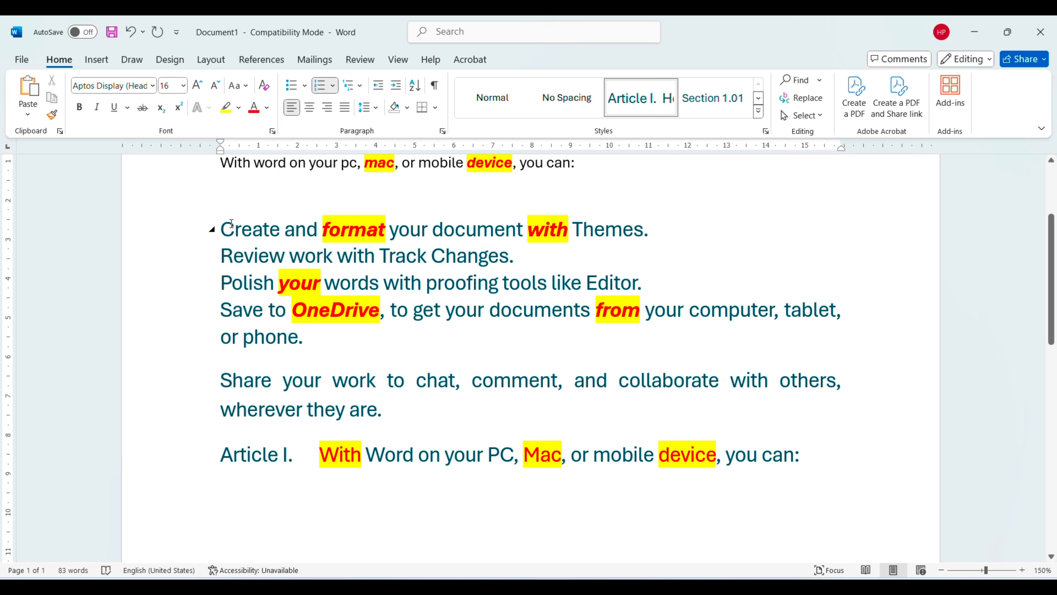
{"action": "left_click_drag", "start_coordinate": [214, 229], "coordinate": [213, 310]}
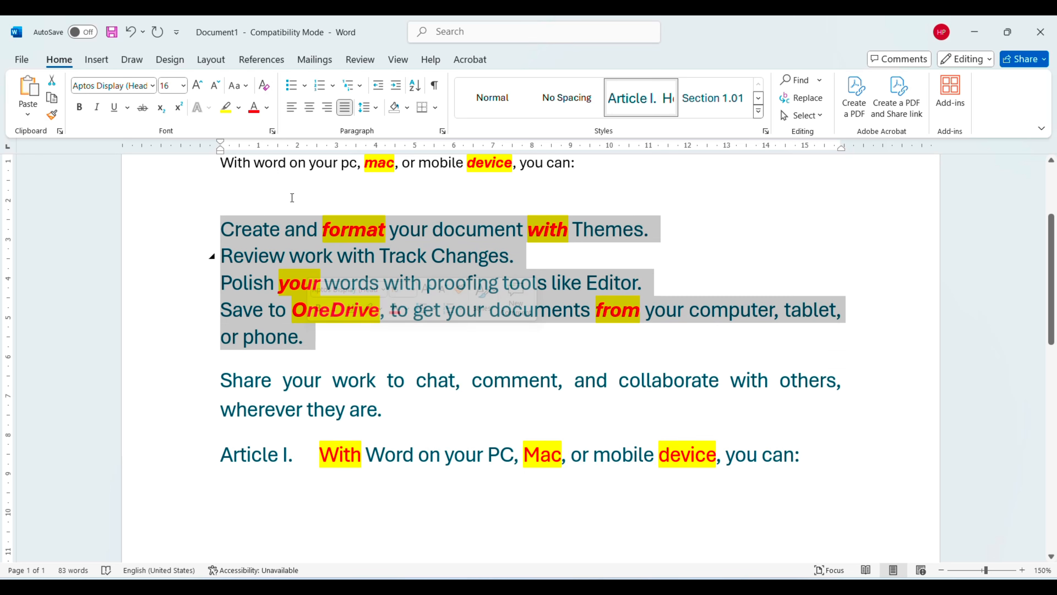
{"action": "left_click", "coordinate": [368, 107]}
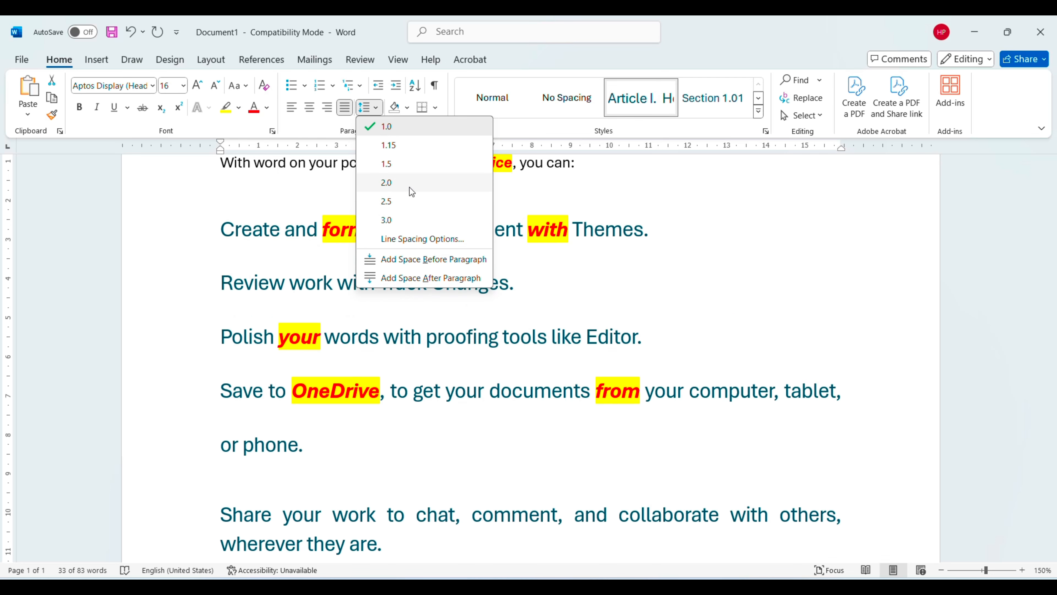
{"action": "left_click", "coordinate": [408, 184]}
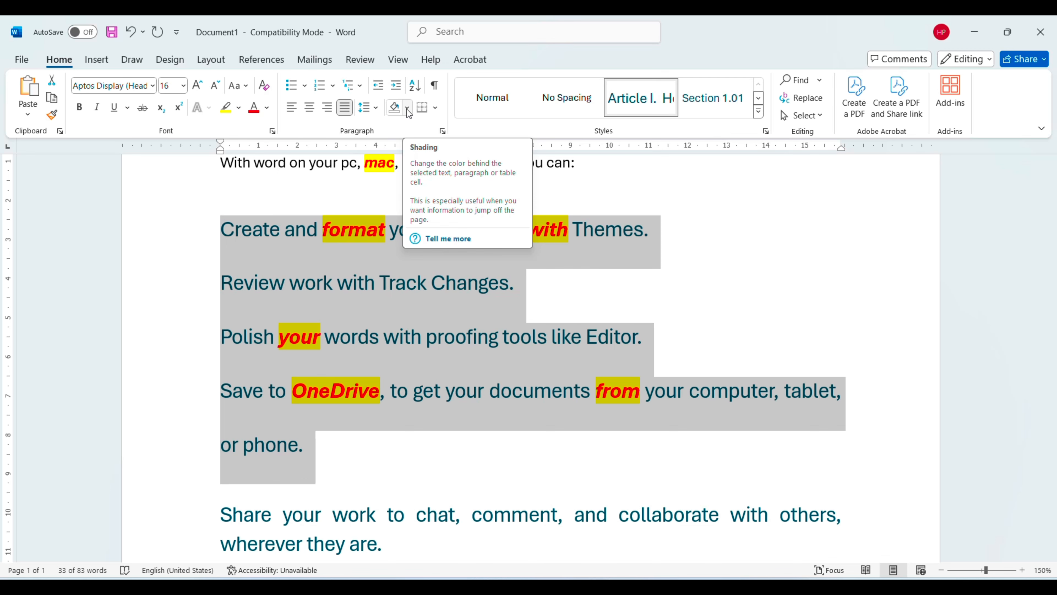
{"action": "left_click", "coordinate": [354, 282]}
Break the second paragraph before "can:" so that this word starts a line of its own
{"action": "scroll", "coordinate": [349, 293], "scroll_direction": "up", "scroll_amount": 3}
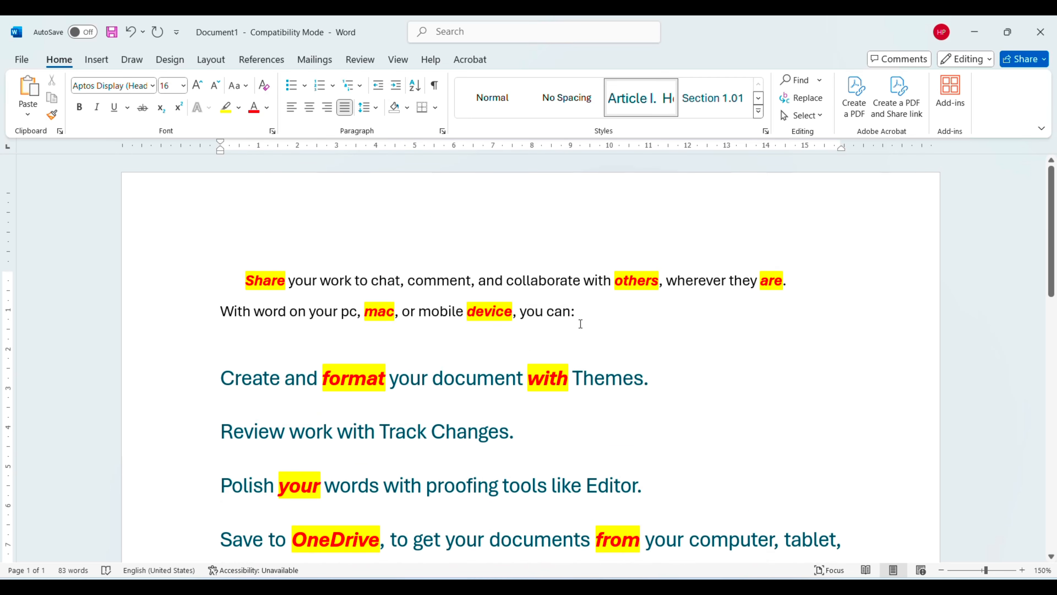
{"action": "left_click", "coordinate": [547, 312]}
{"action": "key", "text": "Return"}
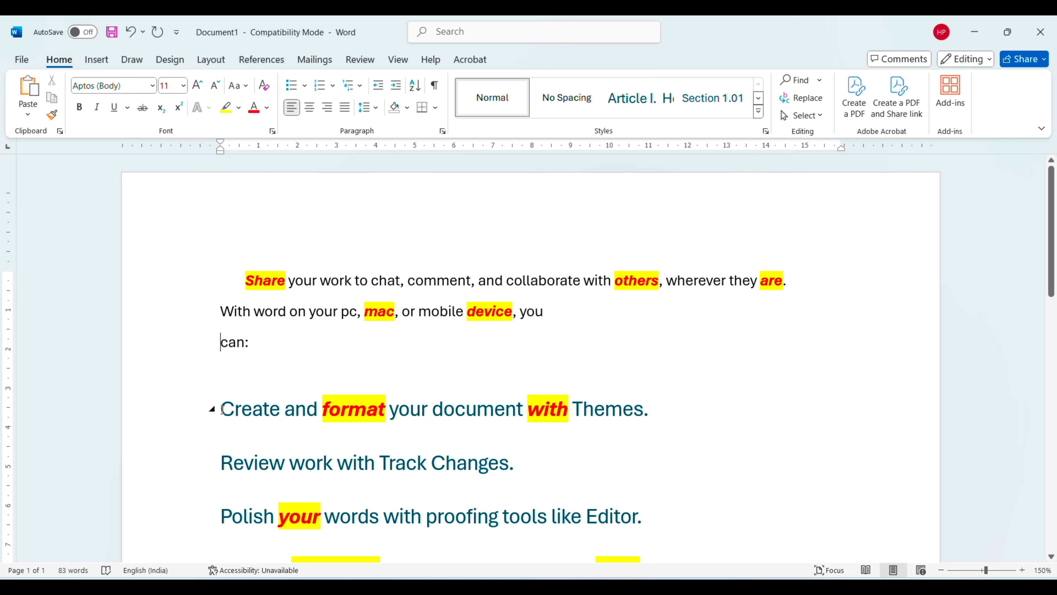
Highlight the whole line "Create and format your document with Themes." in yellow, and remove all highlighting from that line
{"action": "left_click_drag", "start_coordinate": [223, 409], "coordinate": [631, 414]}
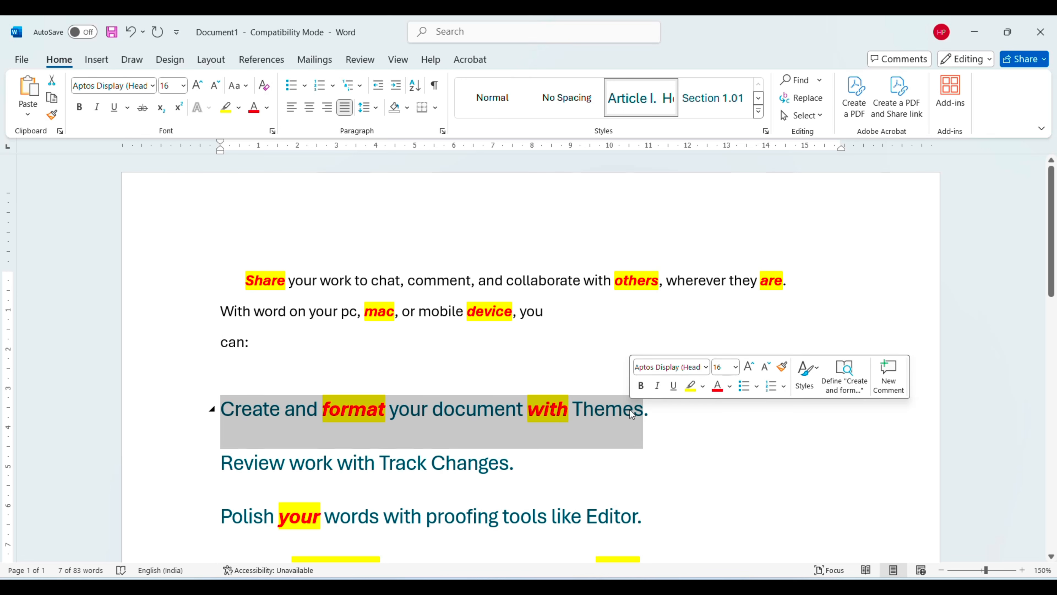
{"action": "left_click", "coordinate": [228, 109]}
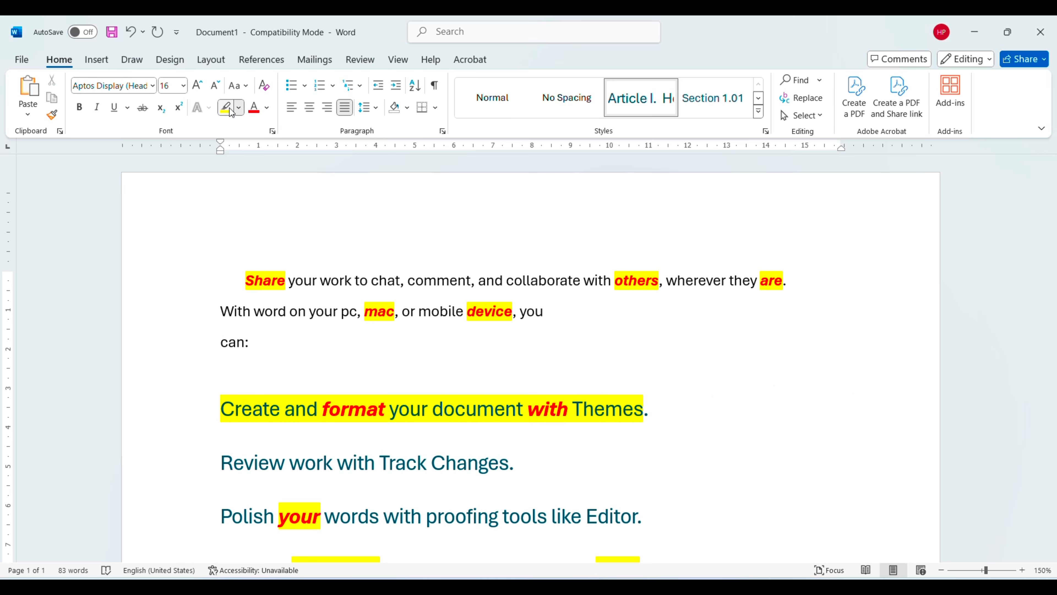
{"action": "left_click_drag", "start_coordinate": [222, 407], "coordinate": [676, 414]}
{"action": "left_click", "coordinate": [677, 415]}
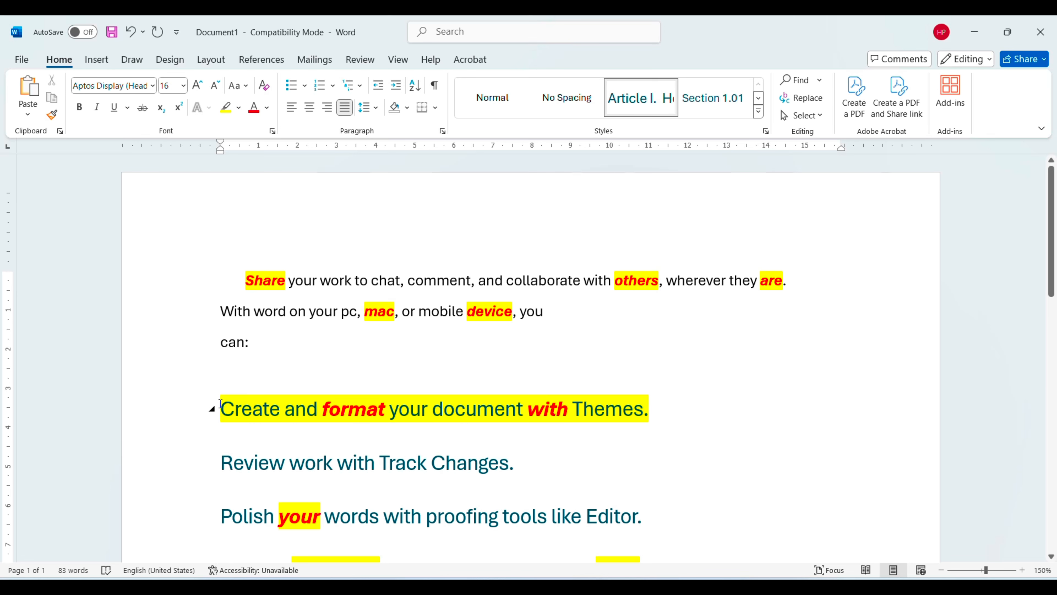
{"action": "left_click_drag", "start_coordinate": [221, 403], "coordinate": [664, 417]}
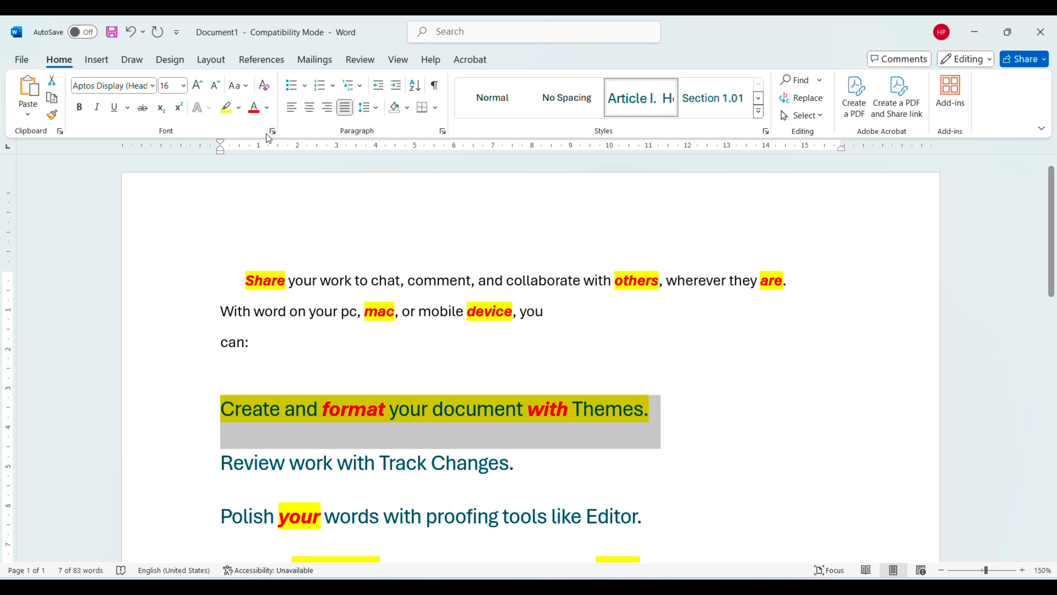
{"action": "left_click", "coordinate": [230, 111]}
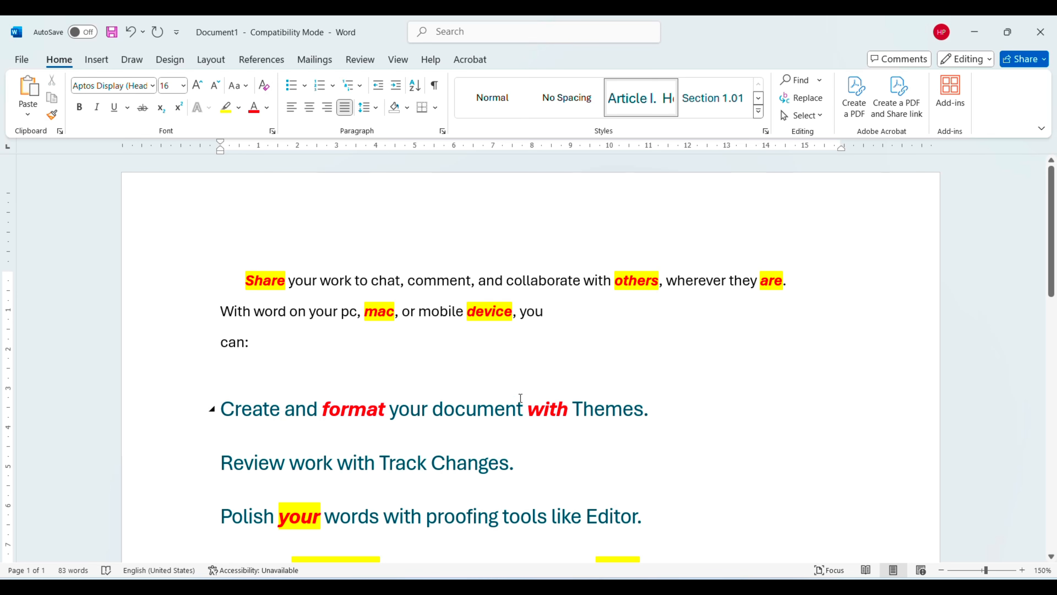
Change the font colour of the line "Create and format your document with Themes." to the dark green theme colour
{"action": "left_click_drag", "start_coordinate": [654, 405], "coordinate": [200, 394]}
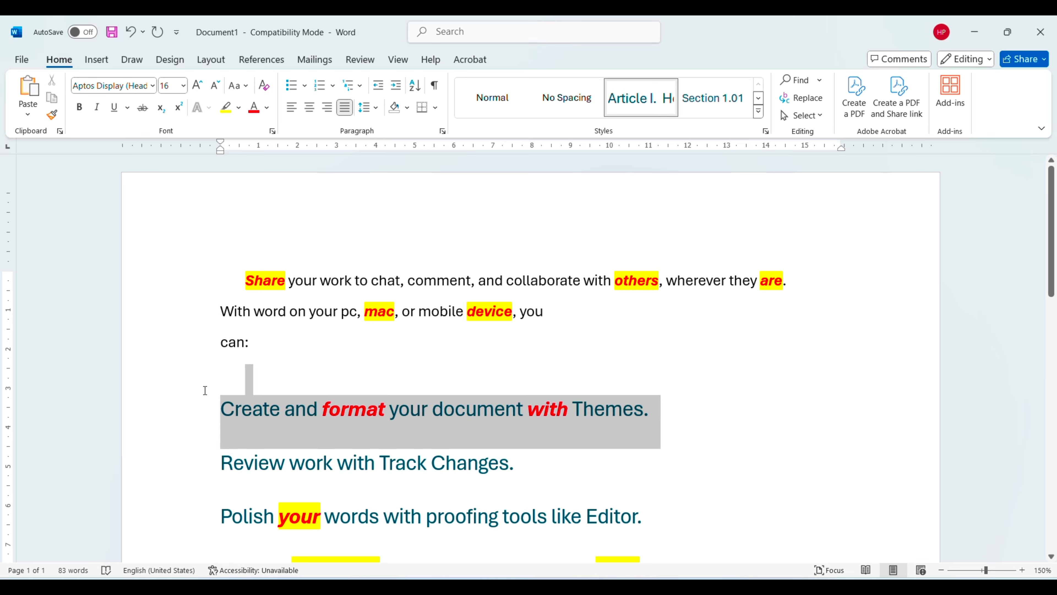
{"action": "left_click", "coordinate": [255, 112]}
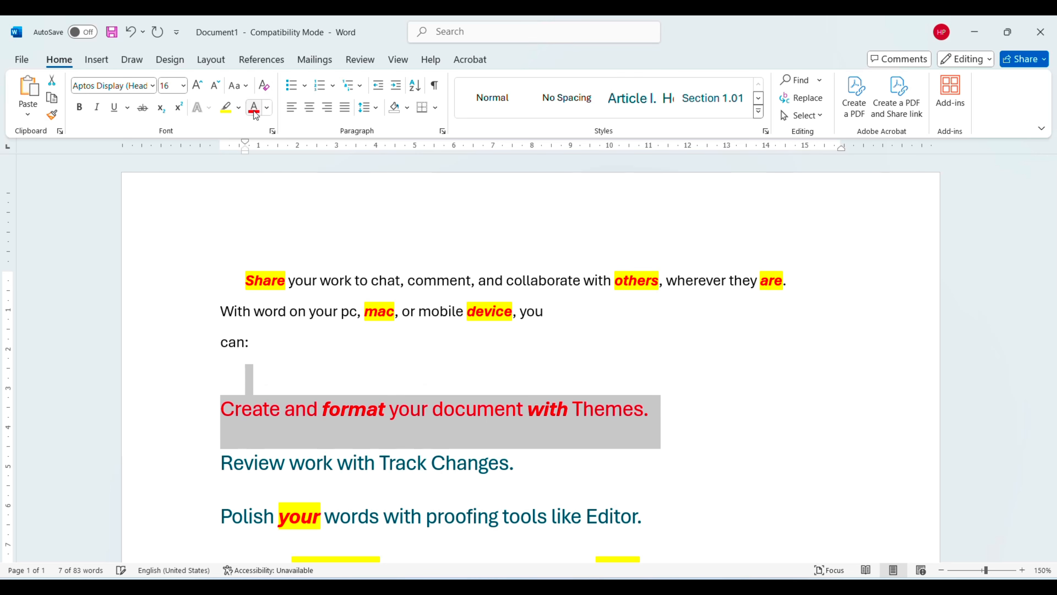
{"action": "left_click", "coordinate": [267, 107]}
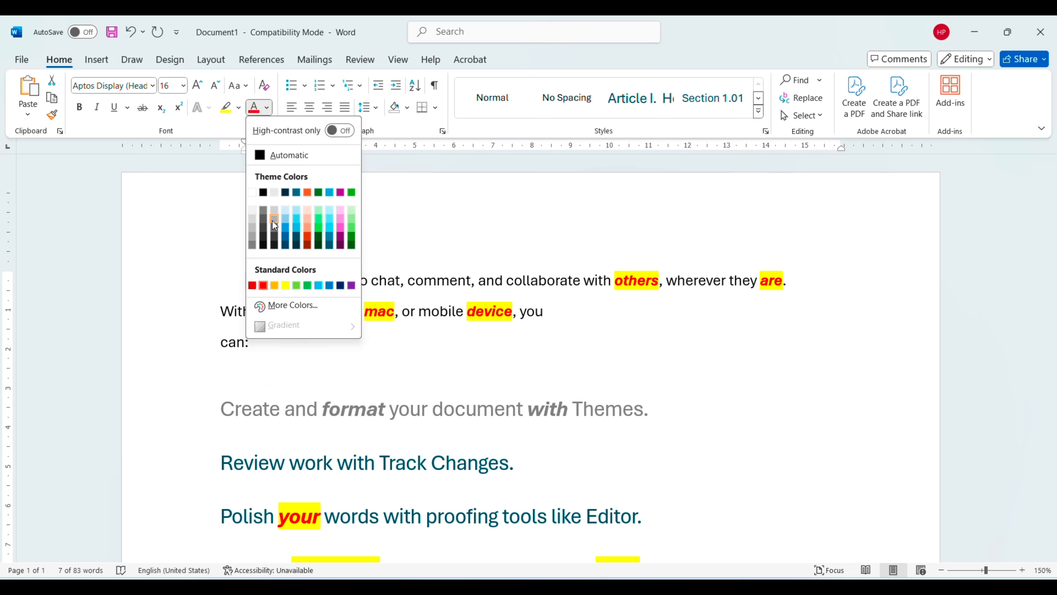
{"action": "left_click", "coordinate": [318, 192]}
Make the whole "Create and format" line bold, remove the bold from it again, and clear the selection
{"action": "left_click", "coordinate": [79, 107]}
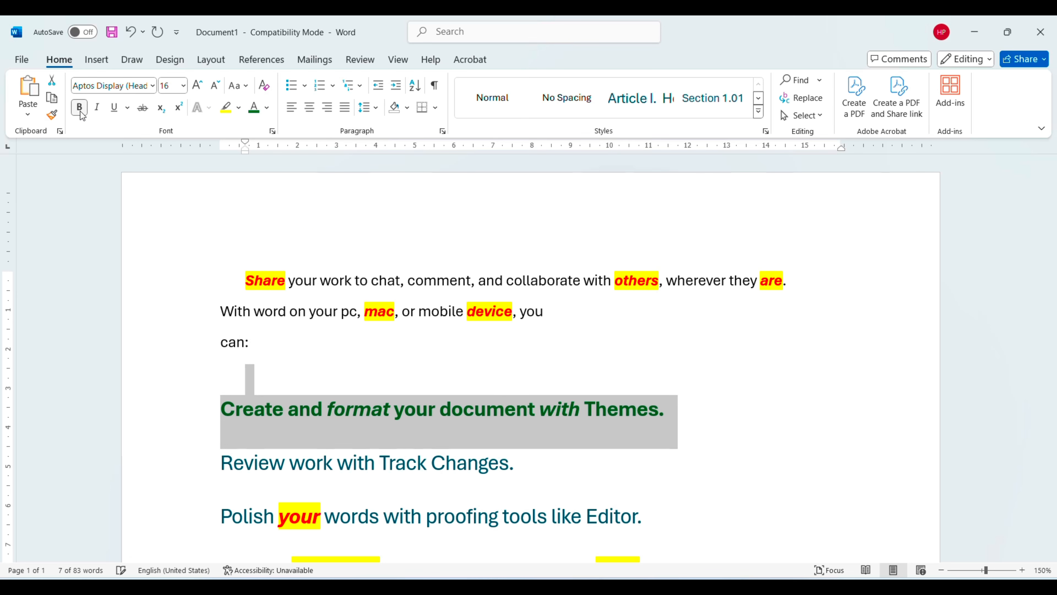
{"action": "left_click", "coordinate": [79, 107]}
{"action": "left_click", "coordinate": [377, 423]}
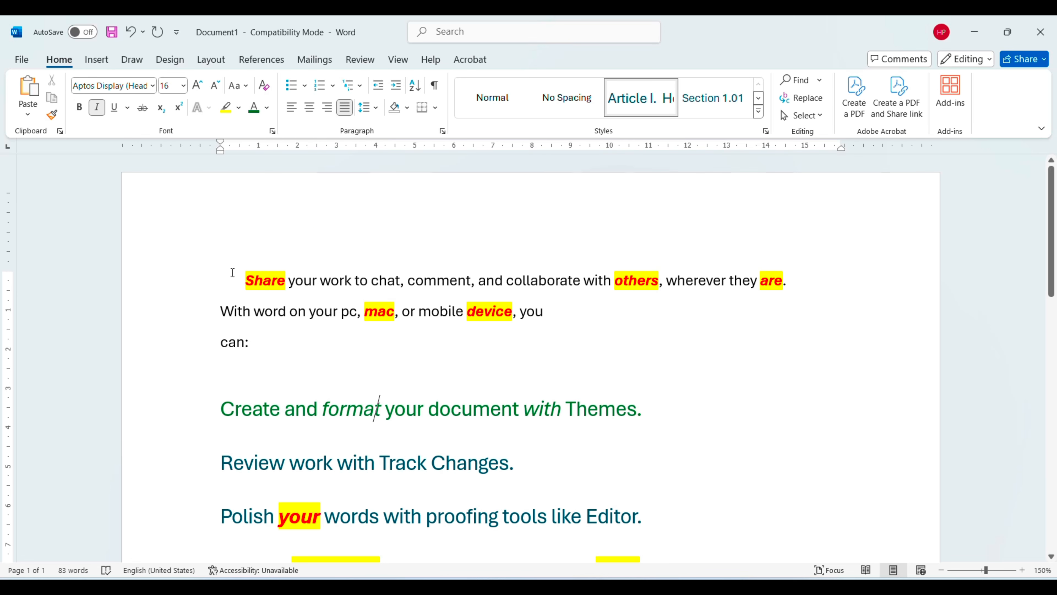
Highlight the word "With" in yellow and shade the "can:" paragraph orange
{"action": "left_click_drag", "start_coordinate": [226, 307], "coordinate": [251, 315]}
{"action": "left_click", "coordinate": [230, 109]}
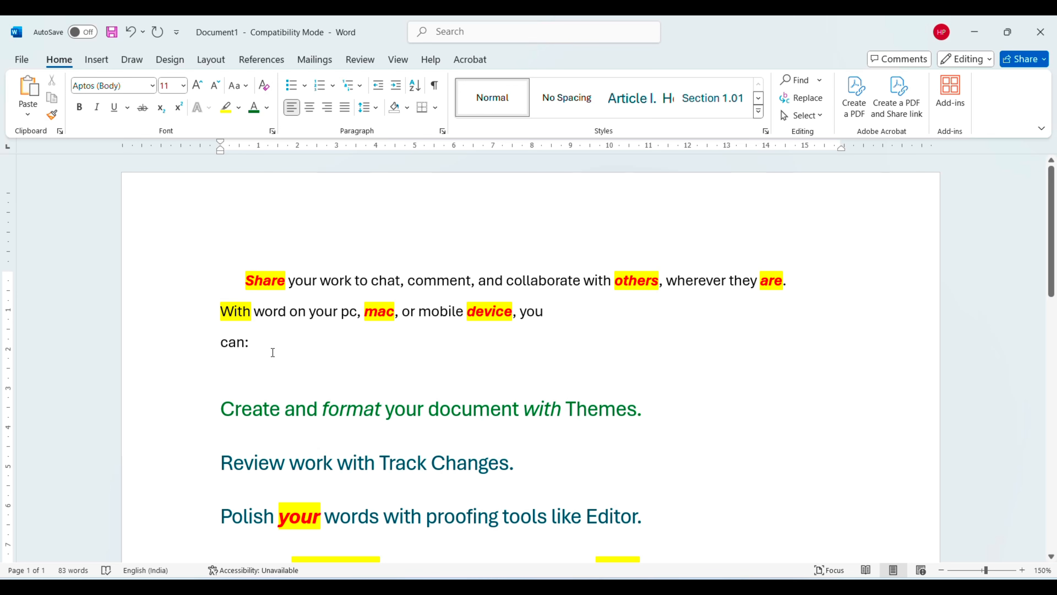
{"action": "left_click_drag", "start_coordinate": [271, 351], "coordinate": [217, 347]}
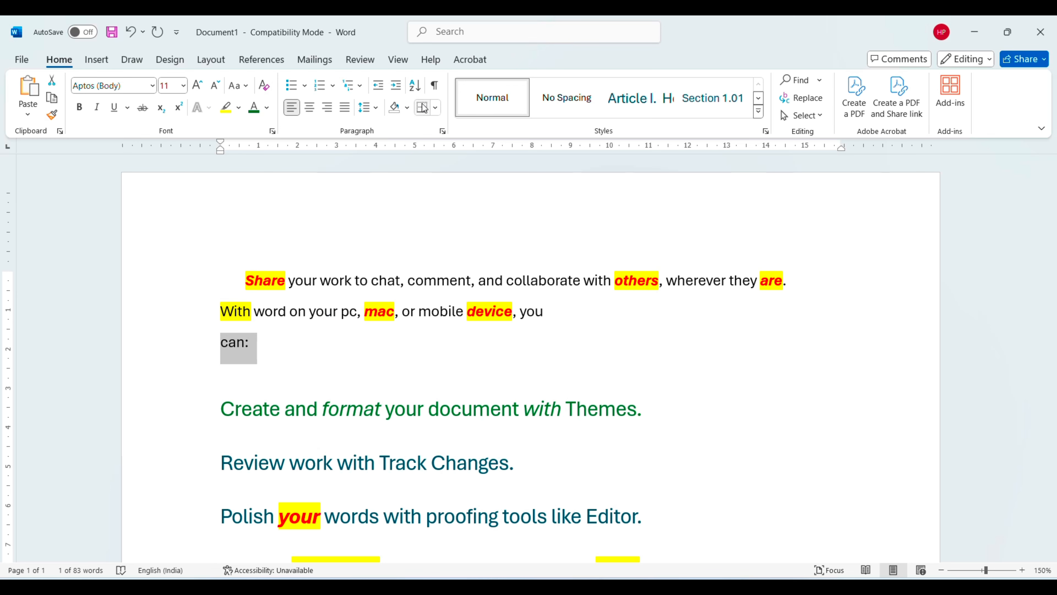
{"action": "left_click", "coordinate": [407, 107]}
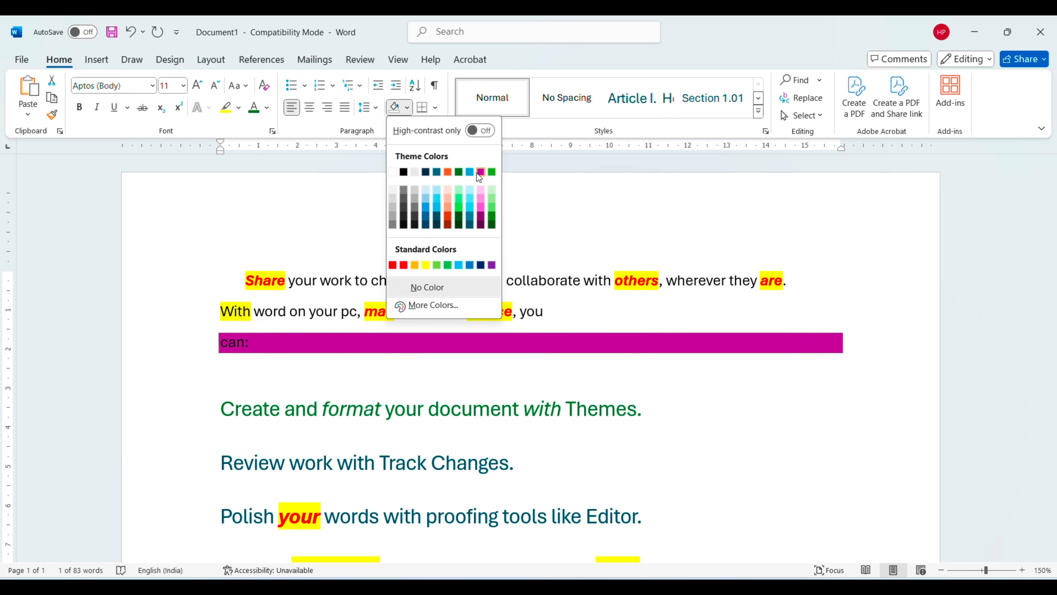
{"action": "left_click", "coordinate": [471, 194]}
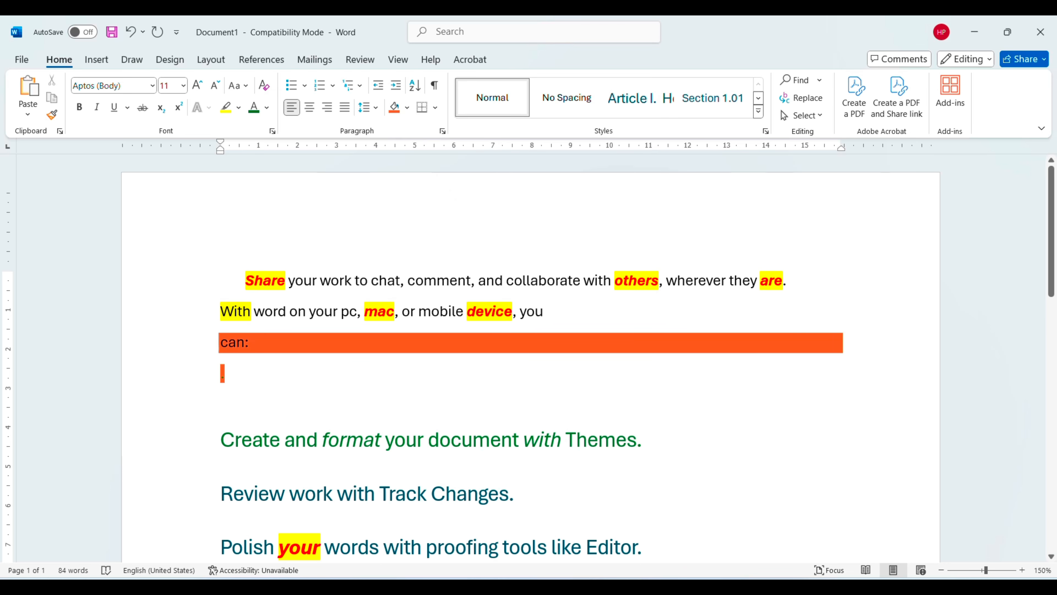
Delete the stray shaded character below "can:" and enter a first name on its own line above "Create and format"
{"action": "key", "text": "BackSpace"}
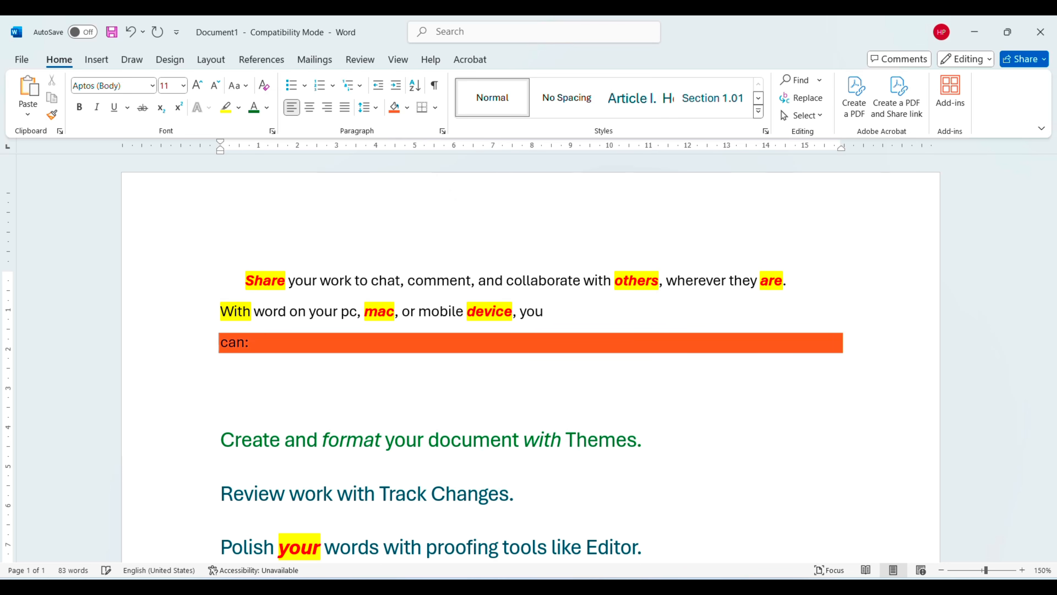
{"action": "type", "text": "k"}
{"action": "key", "text": "BackSpace"}
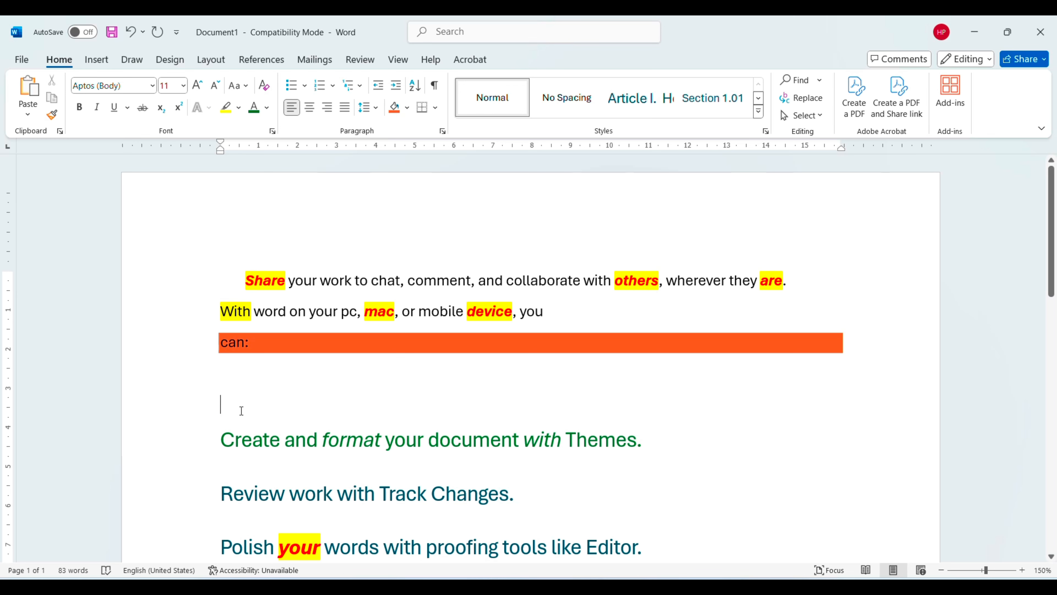
{"action": "type", "text": "k"}
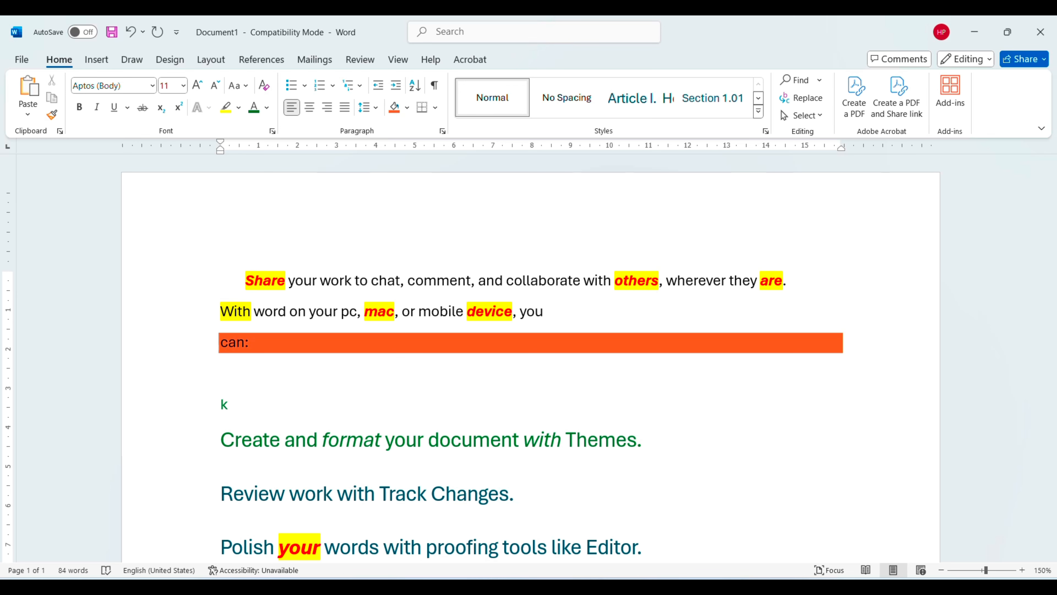
{"action": "type", "text": "eshav"}
{"action": "key", "text": "Return"}
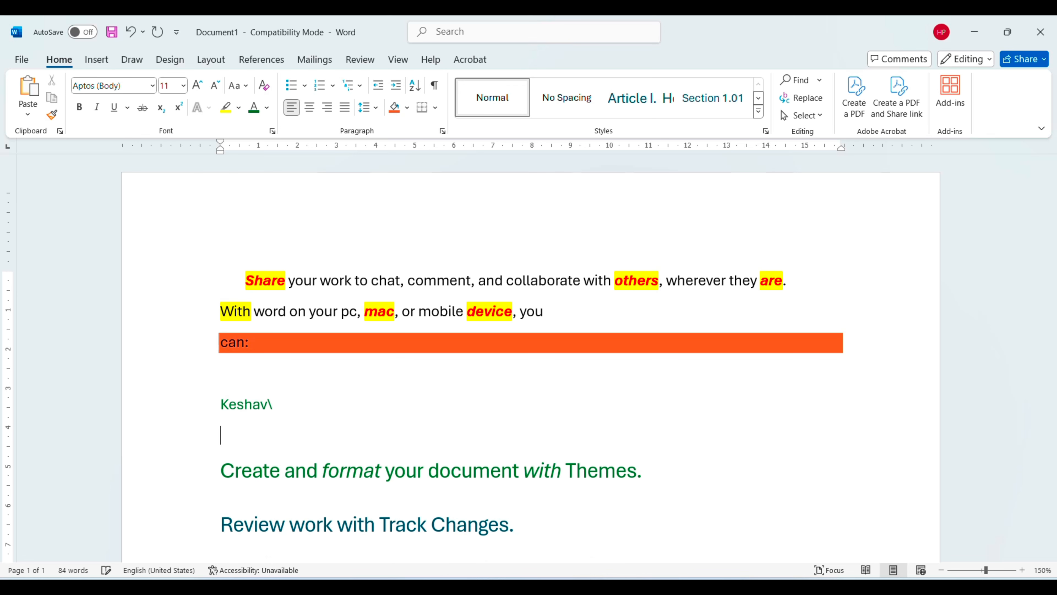
{"action": "key", "text": "BackSpace"}
{"action": "key", "text": "Return"}
Shade the paragraph containing the first name in the same orange as the "can:" paragraph
{"action": "left_click_drag", "start_coordinate": [283, 404], "coordinate": [217, 402]}
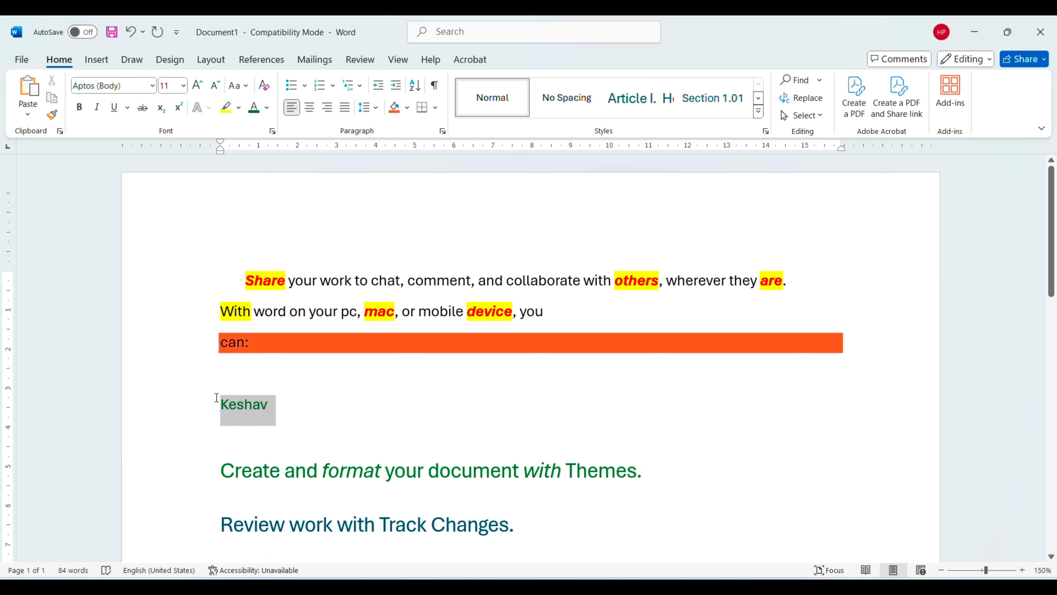
{"action": "left_click", "coordinate": [394, 107]}
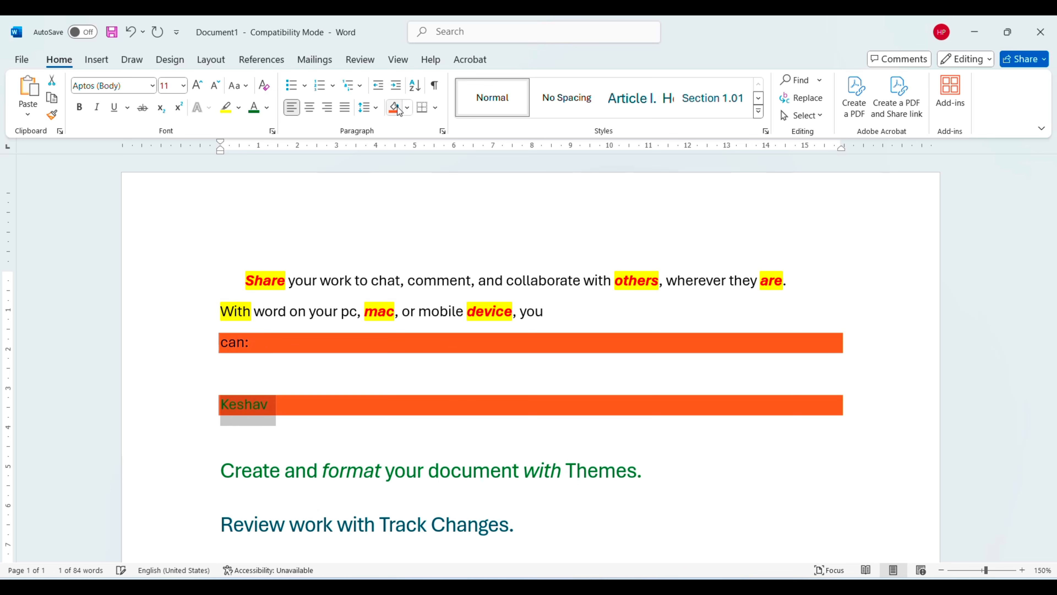
{"action": "left_click", "coordinate": [289, 426]}
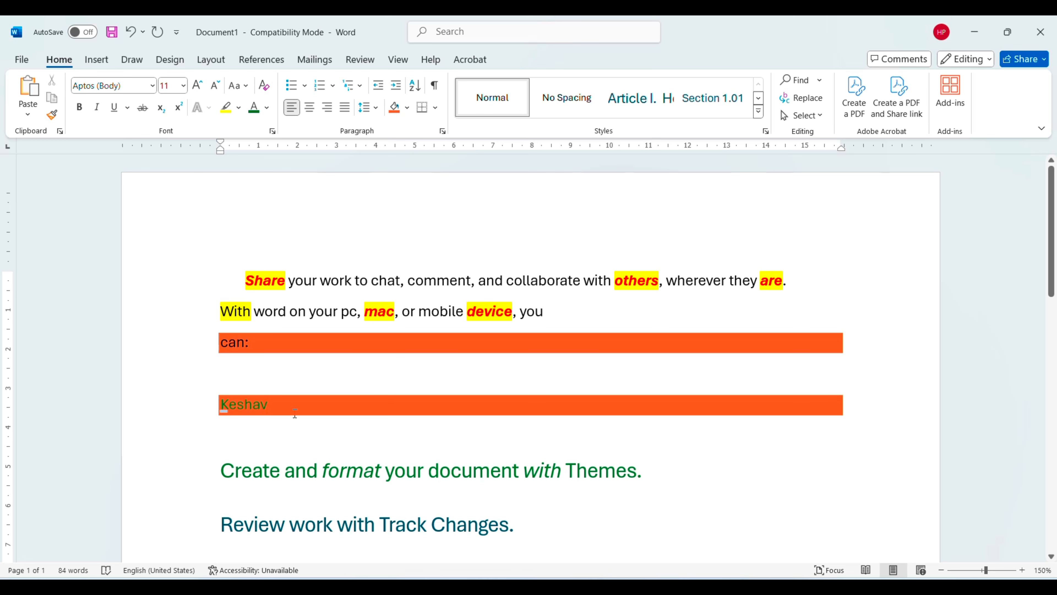
Add a bottom border to the shaded name paragraph, and apply All Borders to it
{"action": "left_click", "coordinate": [439, 108]}
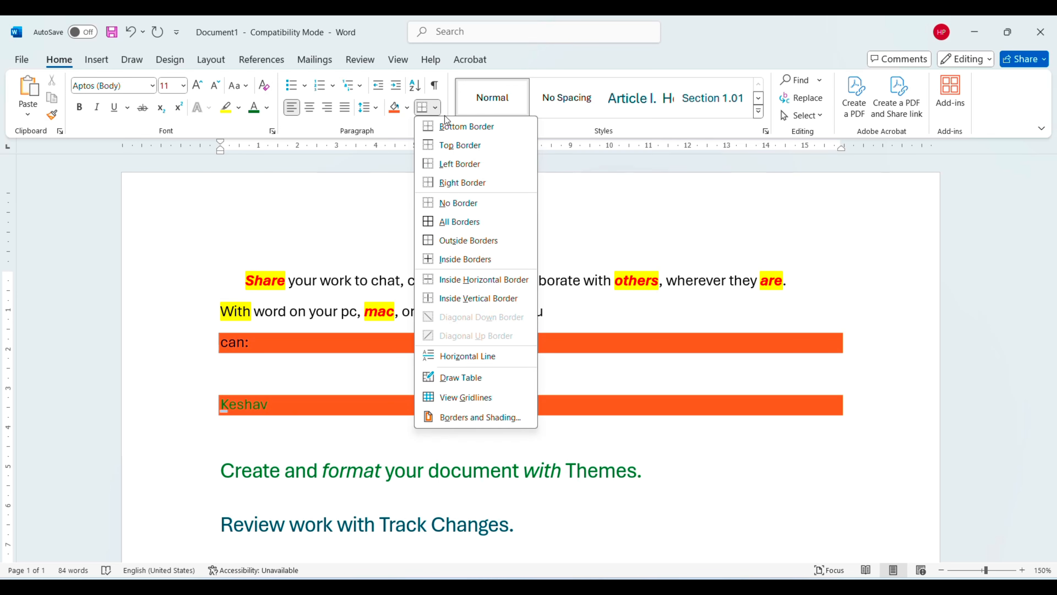
{"action": "left_click", "coordinate": [459, 129]}
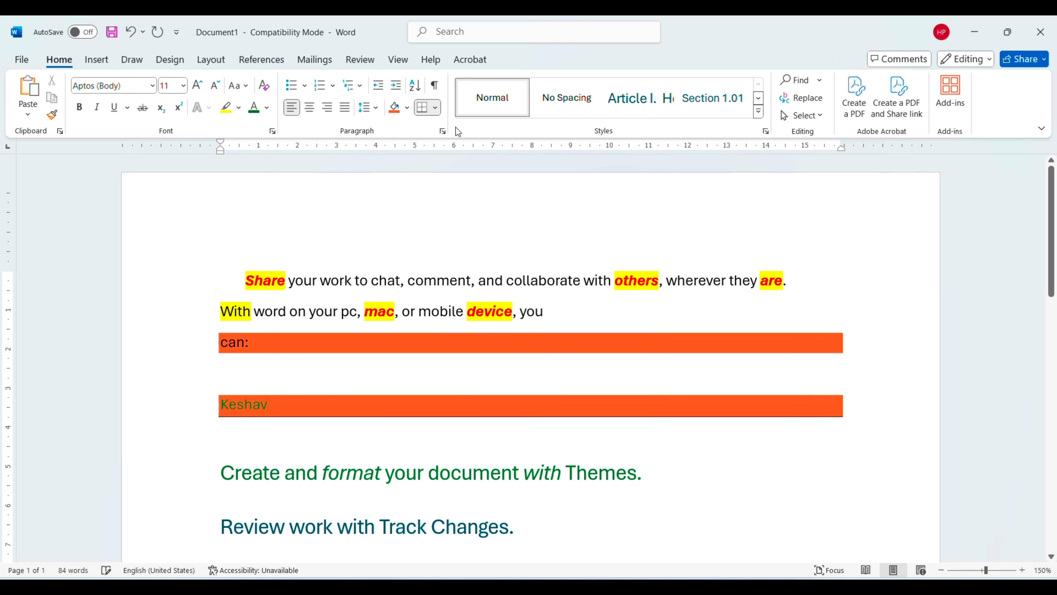
{"action": "left_click", "coordinate": [435, 108]}
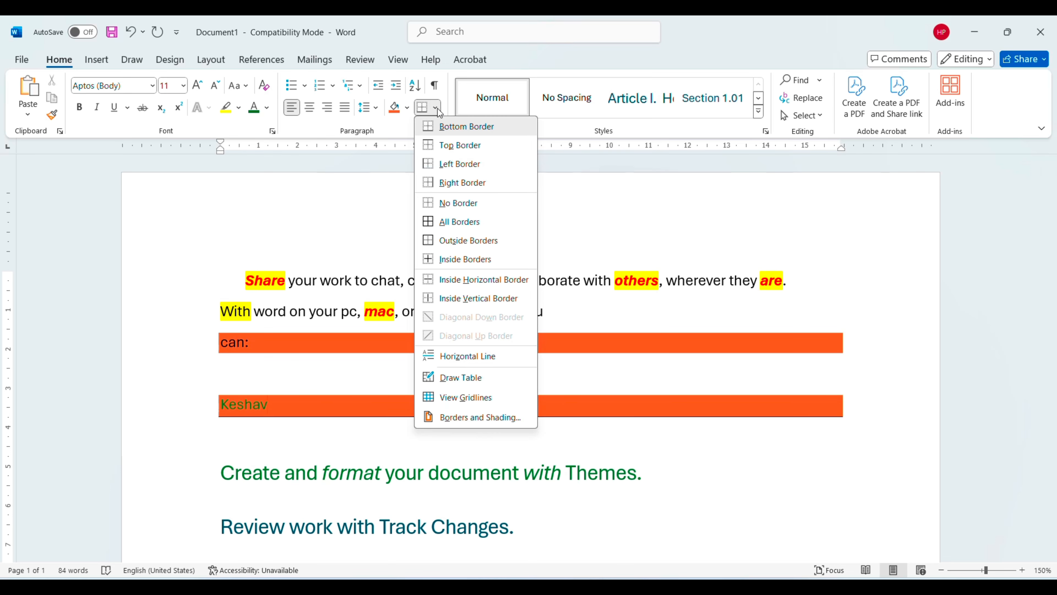
{"action": "left_click", "coordinate": [462, 221]}
Apply All Borders to the "Create and format your document with Themes." paragraph, and view the available border options
{"action": "scroll", "coordinate": [304, 381], "scroll_direction": "down", "scroll_amount": 3}
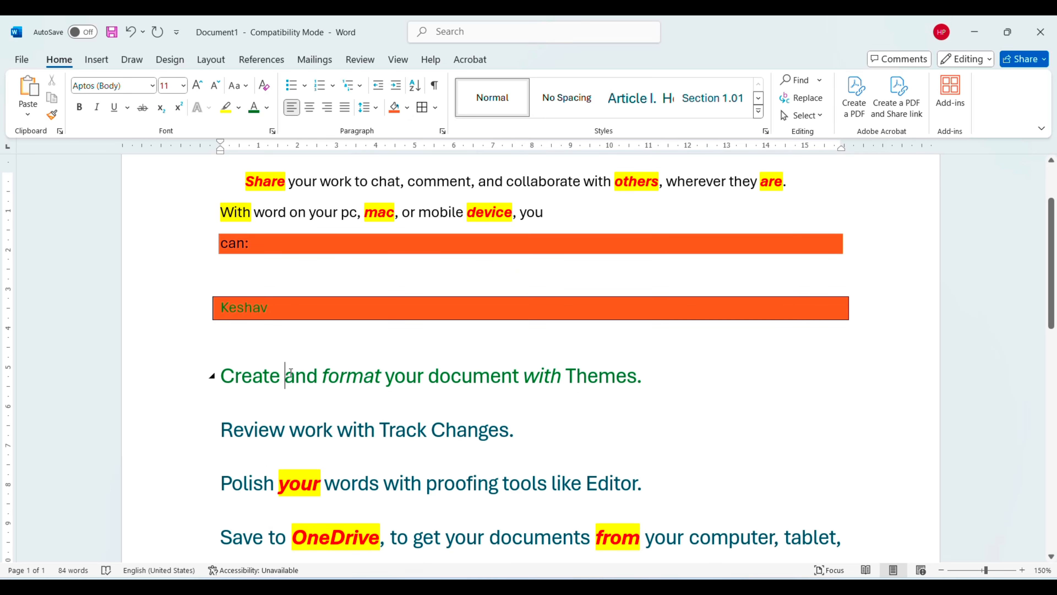
{"action": "left_click", "coordinate": [425, 113]}
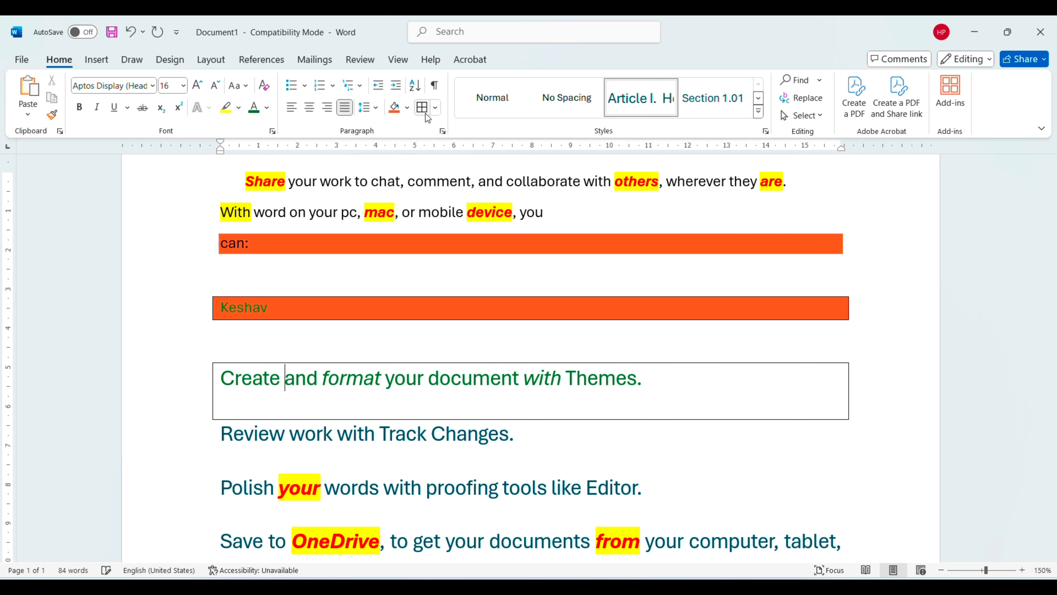
{"action": "left_click", "coordinate": [435, 108]}
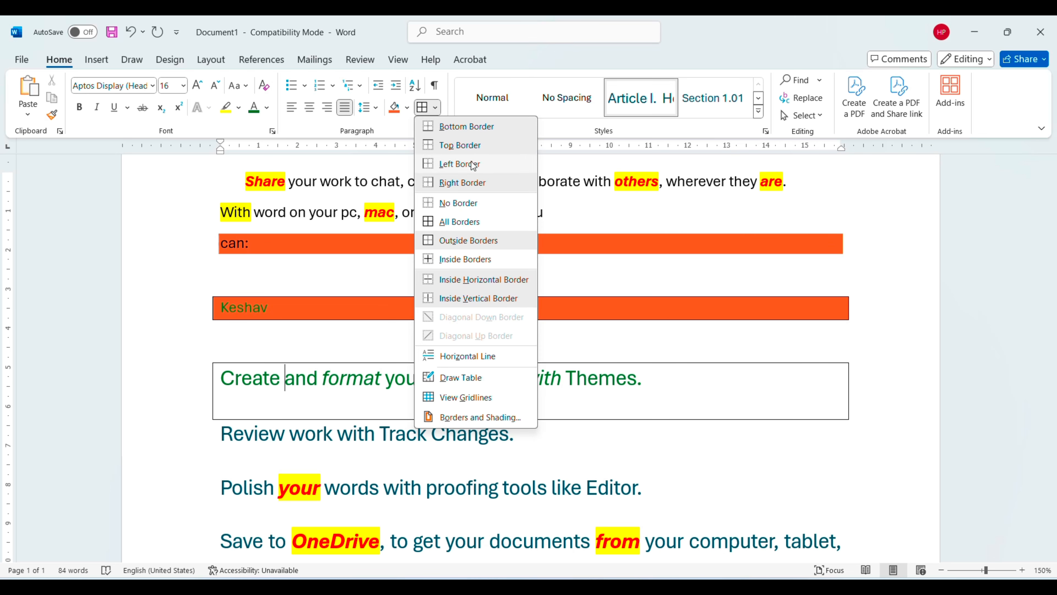
{"action": "left_click", "coordinate": [341, 489]}
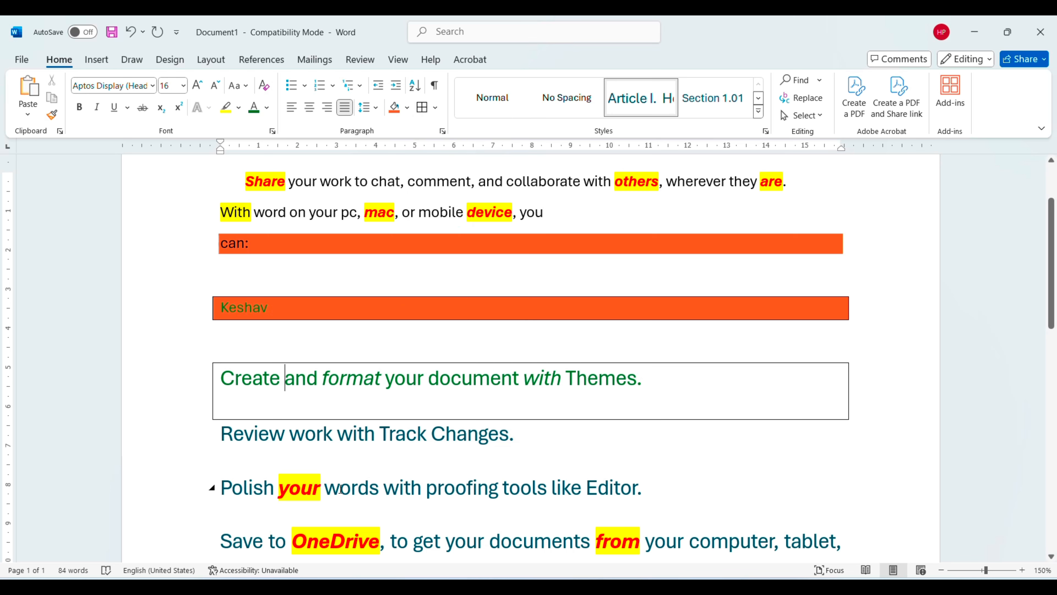
Add a left border to the "Polish your words with proofing tools like Editor." paragraph
{"action": "left_click", "coordinate": [340, 489]}
{"action": "left_click", "coordinate": [434, 107]}
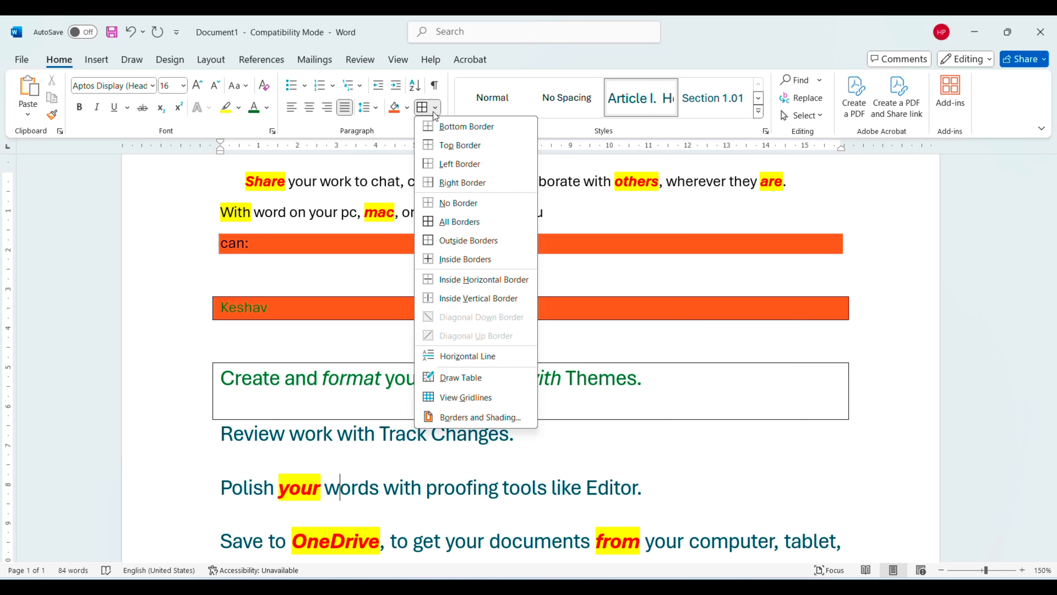
{"action": "left_click", "coordinate": [485, 162]}
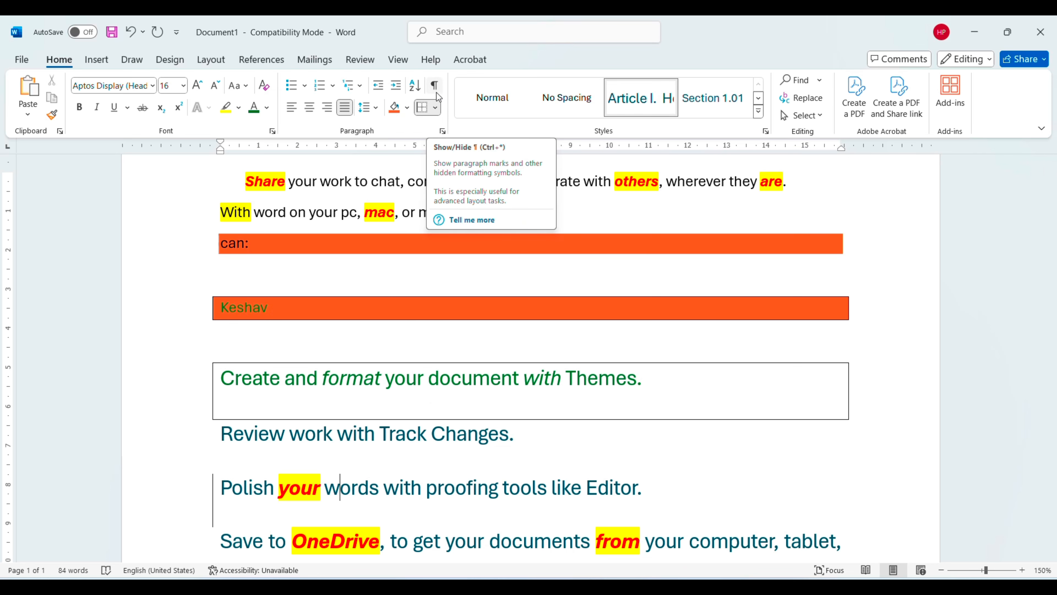
Insert a long run of blank paragraphs around the "Article I." line to extend the document to three pages
{"action": "scroll", "coordinate": [467, 349], "scroll_direction": "down", "scroll_amount": 10}
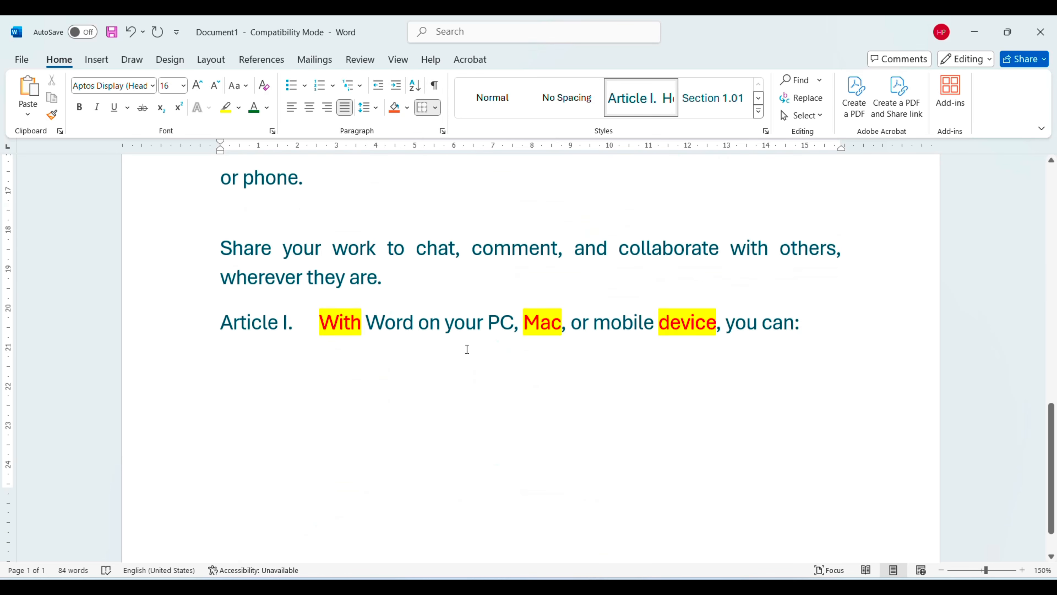
{"action": "scroll", "coordinate": [467, 349], "scroll_direction": "down", "scroll_amount": 5}
{"action": "key", "text": "Return"}
{"action": "scroll", "coordinate": [469, 349], "scroll_direction": "up", "scroll_amount": 3}
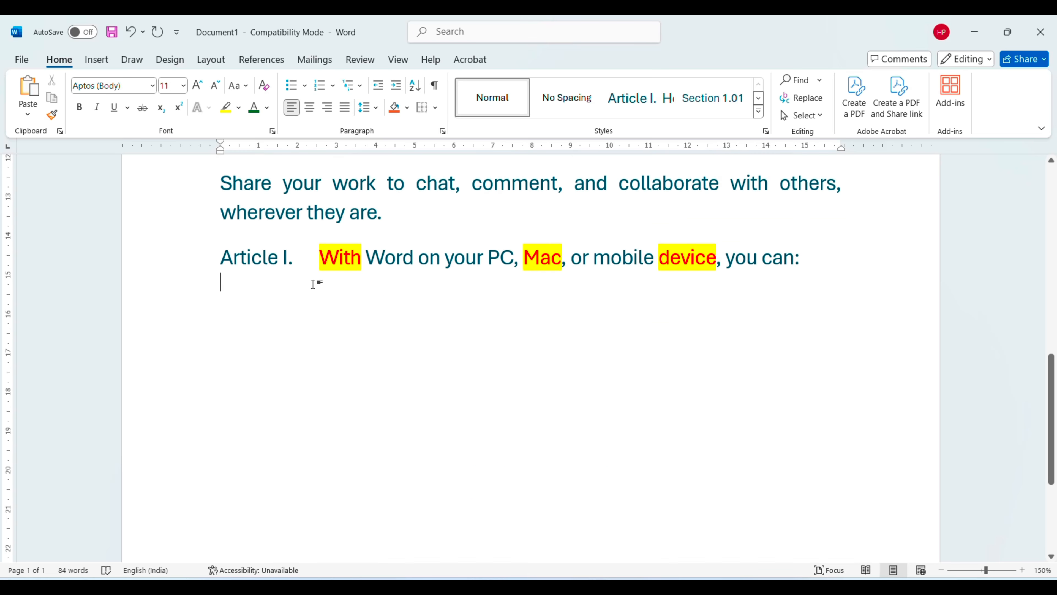
{"action": "left_click", "coordinate": [224, 258]}
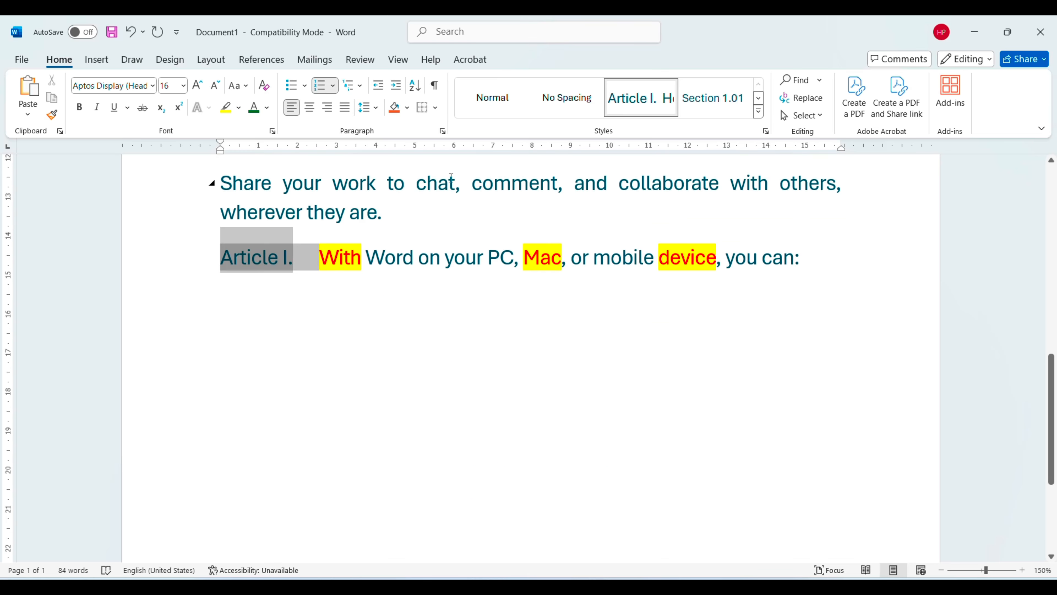
{"action": "key", "text": "Return"}
{"action": "key", "text": "Return"}
{"action": "key", "text": "Return"}
{"action": "key", "text": "Return"}
{"action": "key", "text": "Return"}
{"action": "key", "text": "Return"}
{"action": "key", "text": "Return"}
{"action": "key", "text": "Return"}
{"action": "key", "text": "Return"}
{"action": "key", "text": "Return"}
{"action": "key", "text": "Return"}
{"action": "key", "text": "Return"}
{"action": "key", "text": "Return"}
{"action": "key", "text": "Return"}
{"action": "key", "text": "Return"}
{"action": "key", "text": "Return"}
{"action": "key", "text": "Return"}
{"action": "key", "text": "Return"}
{"action": "key", "text": "Return"}
{"action": "key", "text": "Return"}
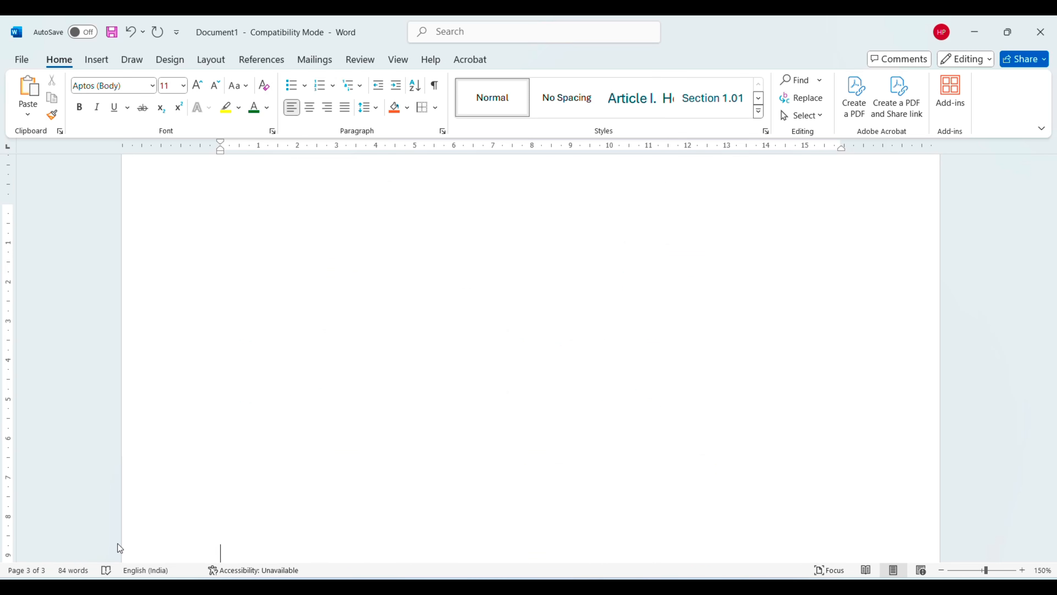
Show the paragraph marks and formatting symbols, and examine the blank lines across the pages
{"action": "scroll", "coordinate": [324, 458], "scroll_direction": "up", "scroll_amount": 5}
{"action": "scroll", "coordinate": [324, 459], "scroll_direction": "up", "scroll_amount": 20}
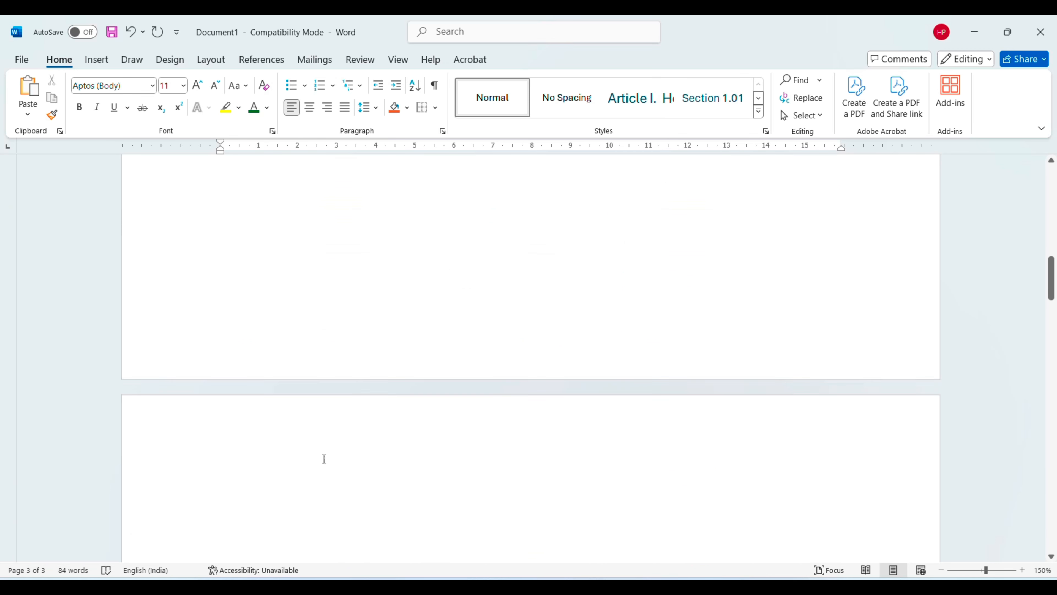
{"action": "left_click", "coordinate": [386, 337]}
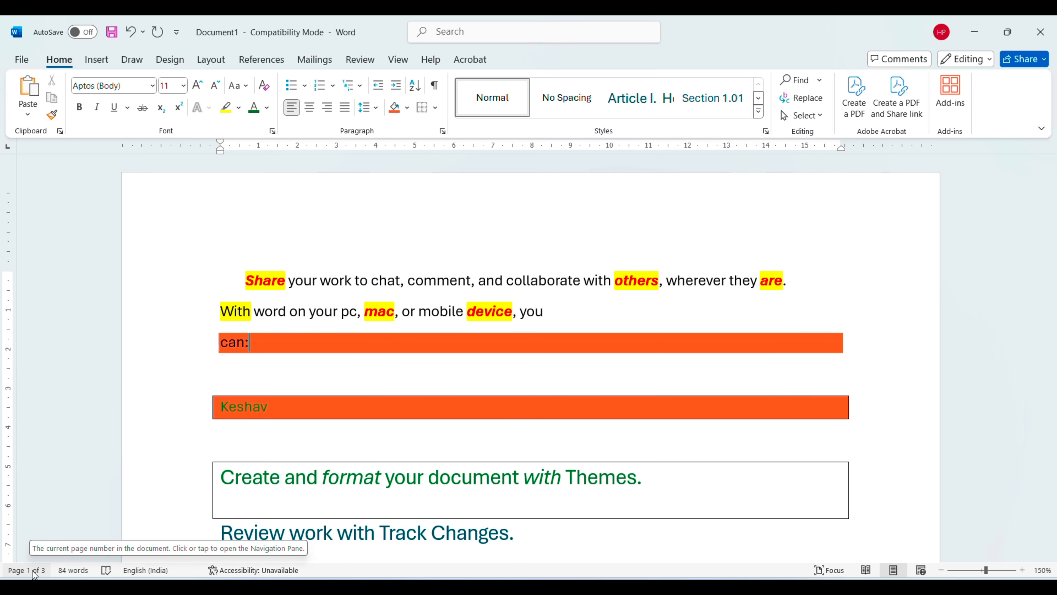
{"action": "left_click", "coordinate": [434, 86]}
{"action": "scroll", "coordinate": [522, 387], "scroll_direction": "down", "scroll_amount": 15}
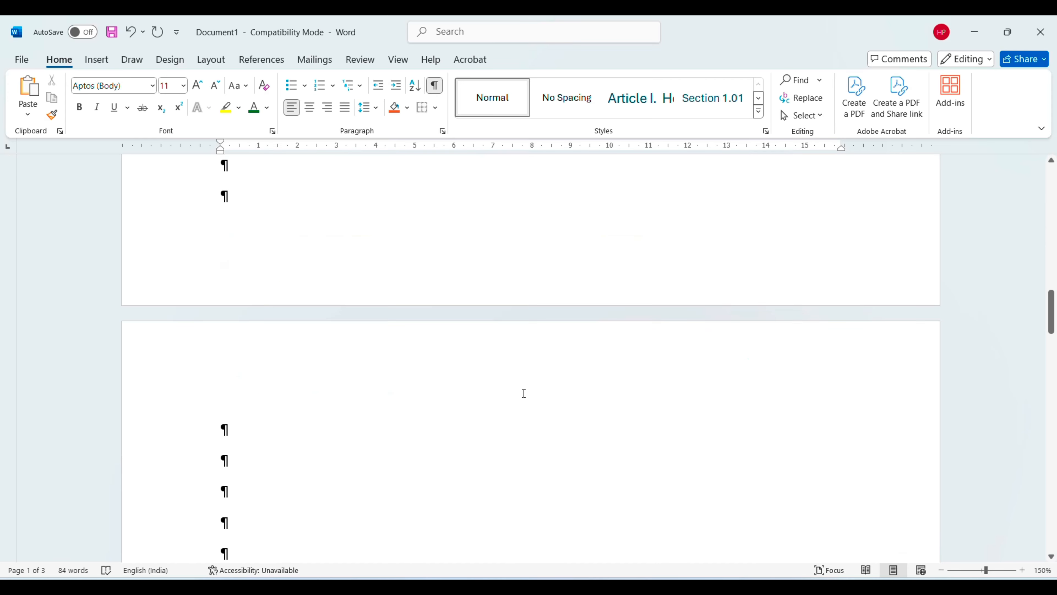
{"action": "scroll", "coordinate": [522, 382], "scroll_direction": "up", "scroll_amount": 10}
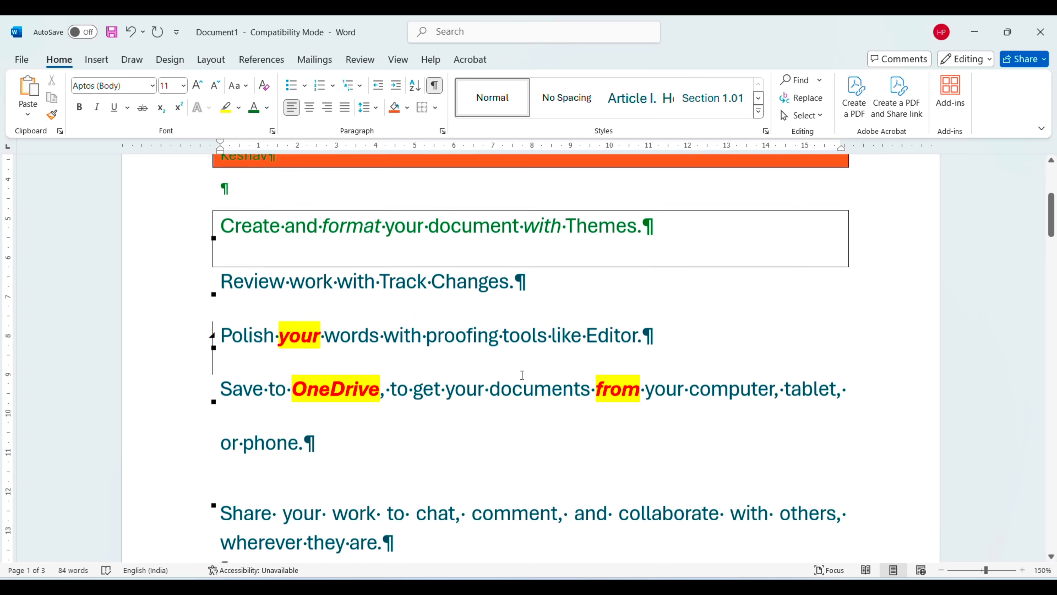
{"action": "scroll", "coordinate": [522, 376], "scroll_direction": "down", "scroll_amount": 3}
{"action": "scroll", "coordinate": [522, 375], "scroll_direction": "down", "scroll_amount": 8}
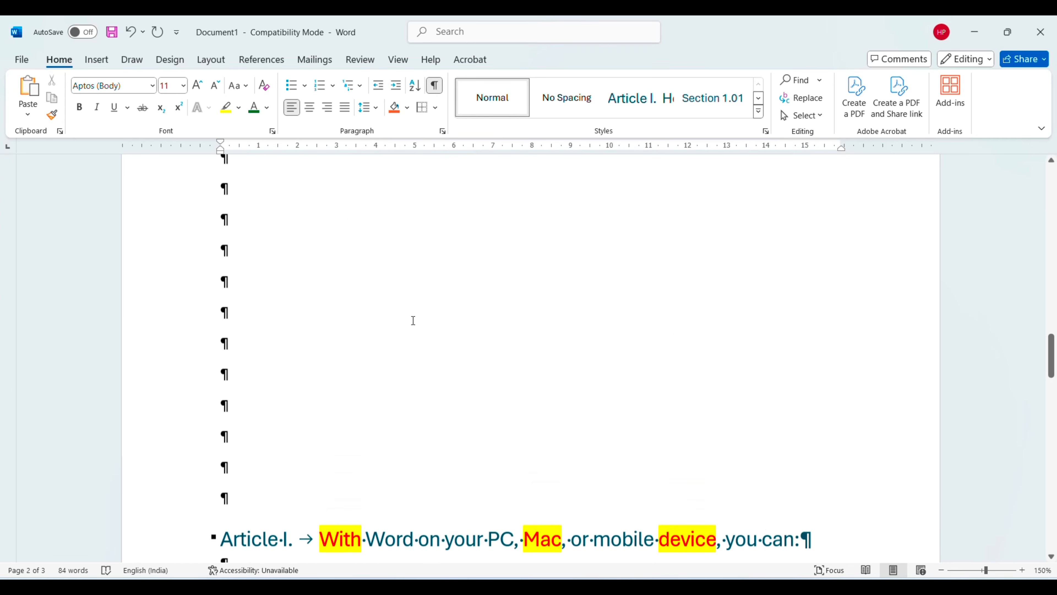
{"action": "scroll", "coordinate": [413, 321], "scroll_direction": "down", "scroll_amount": 8}
{"action": "scroll", "coordinate": [413, 321], "scroll_direction": "up", "scroll_amount": 4}
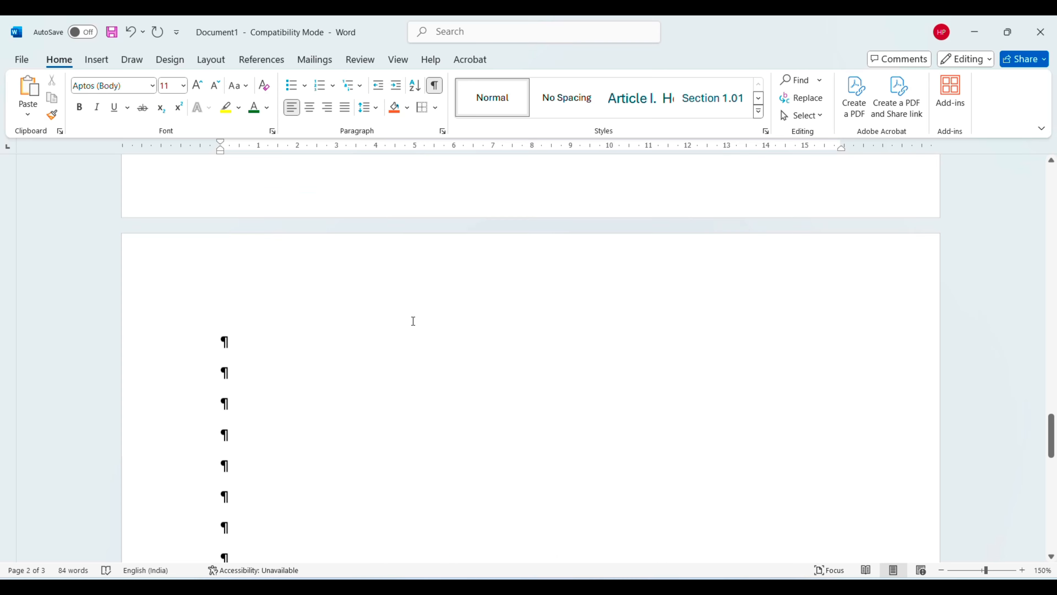
{"action": "scroll", "coordinate": [413, 320], "scroll_direction": "up", "scroll_amount": 8}
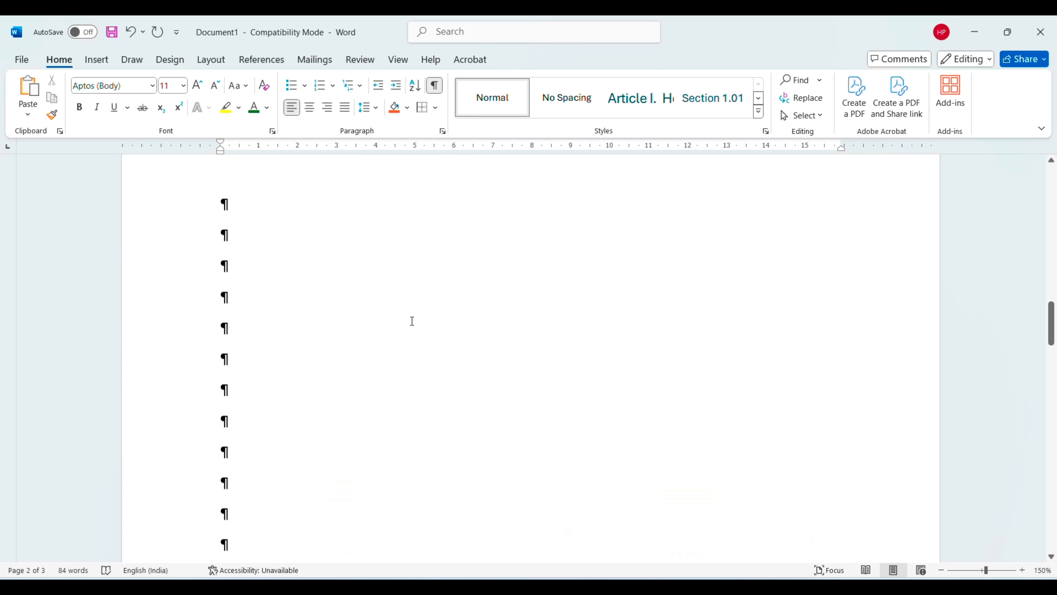
{"action": "scroll", "coordinate": [311, 272], "scroll_direction": "up", "scroll_amount": 3}
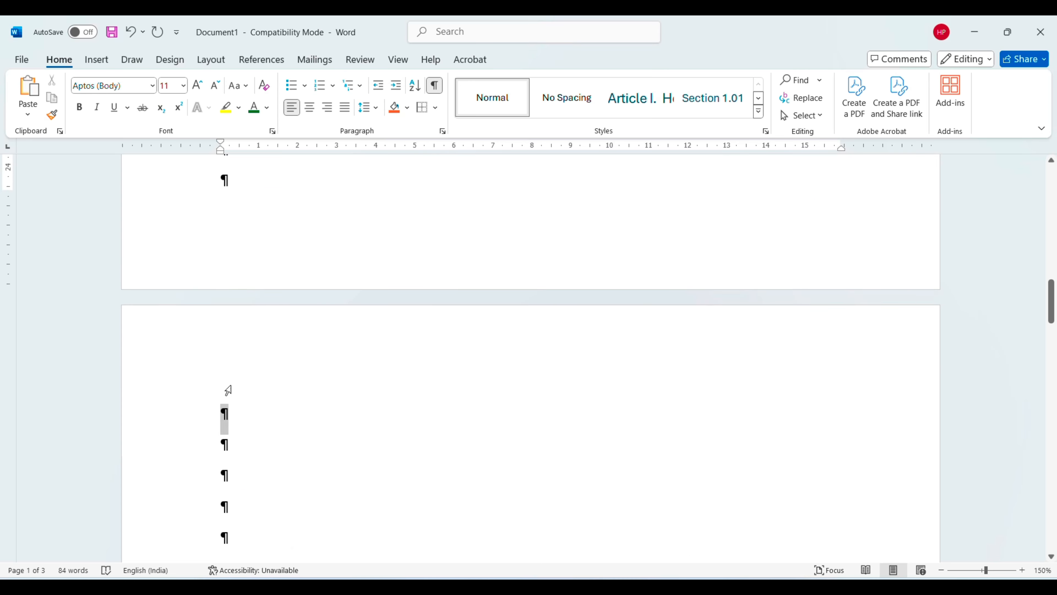
Delete the "Article I." line together with a run of adjoining blank paragraphs, and return to the start of the document
{"action": "left_click_drag", "start_coordinate": [250, 450], "coordinate": [248, 567]}
{"action": "scroll", "coordinate": [316, 288], "scroll_direction": "down", "scroll_amount": 10}
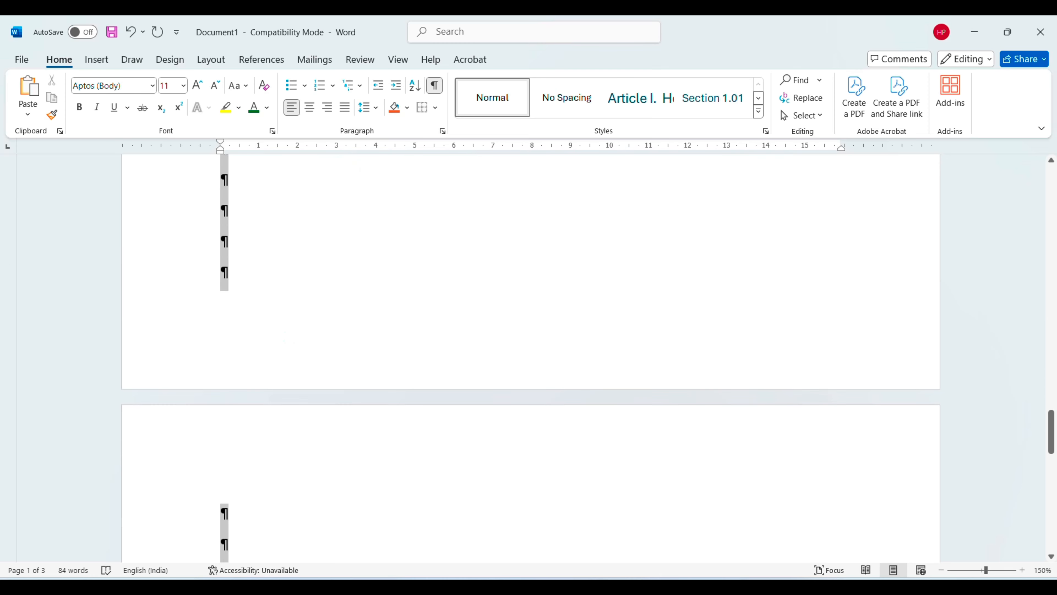
{"action": "left_click", "coordinate": [340, 225], "text": "shift"}
{"action": "scroll", "coordinate": [395, 262], "scroll_direction": "up", "scroll_amount": 5}
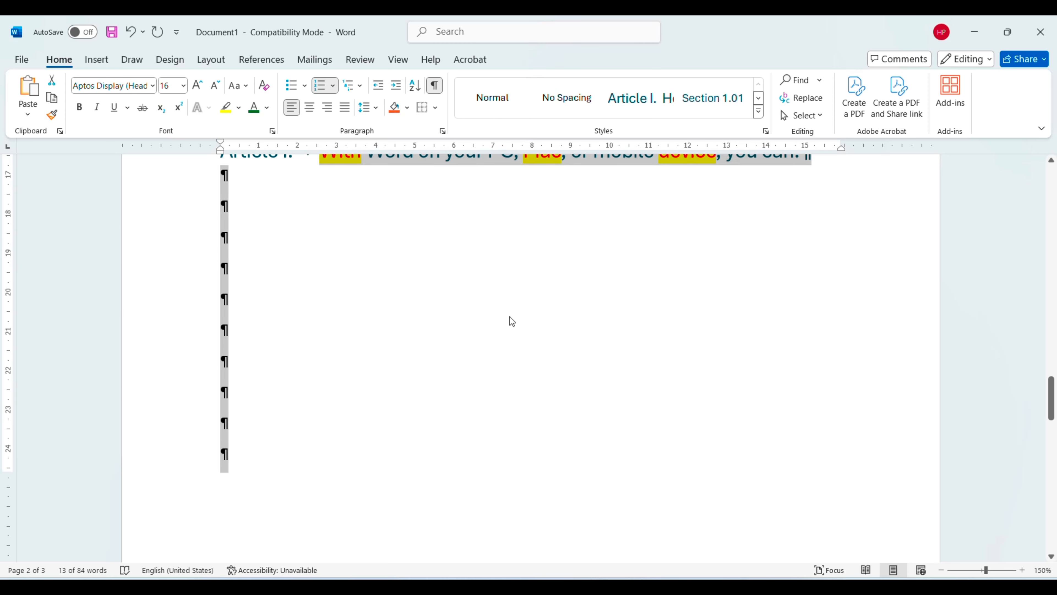
{"action": "key", "text": "Delete"}
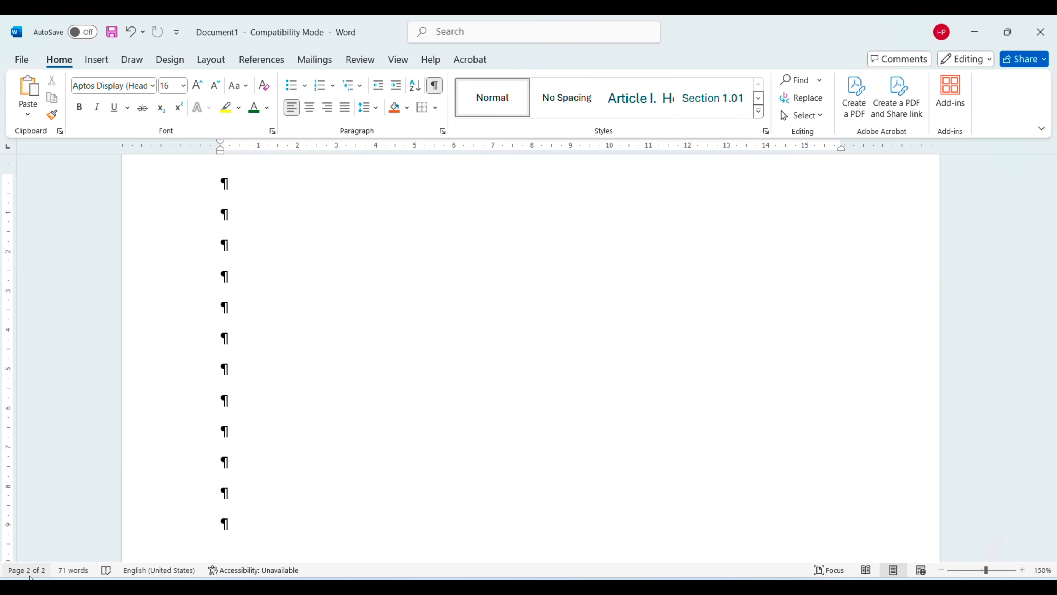
{"action": "scroll", "coordinate": [514, 409], "scroll_direction": "up", "scroll_amount": 4}
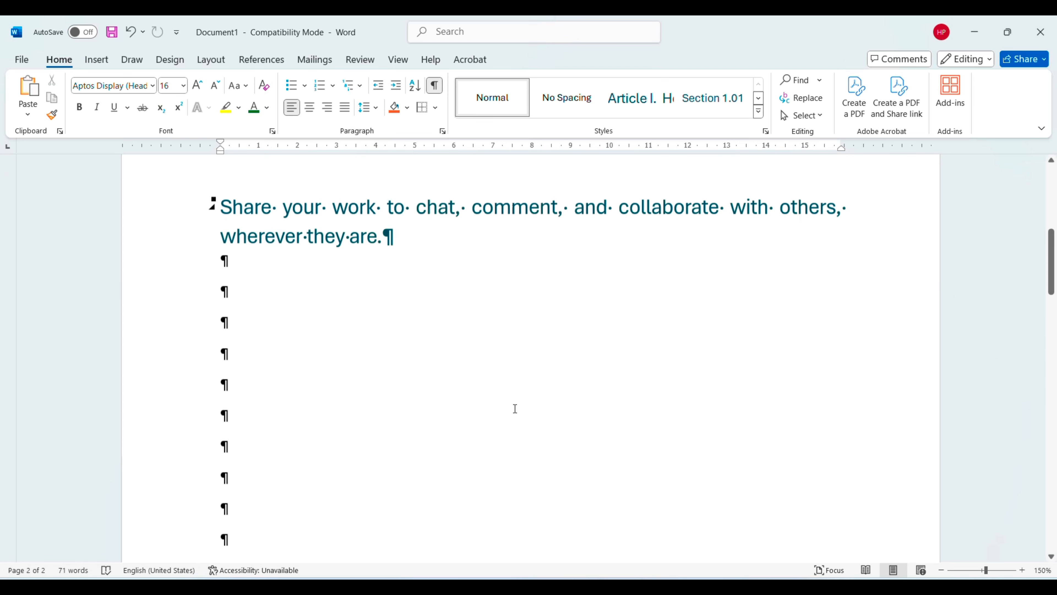
{"action": "scroll", "coordinate": [515, 408], "scroll_direction": "up", "scroll_amount": 2}
{"action": "left_click", "coordinate": [519, 250]}
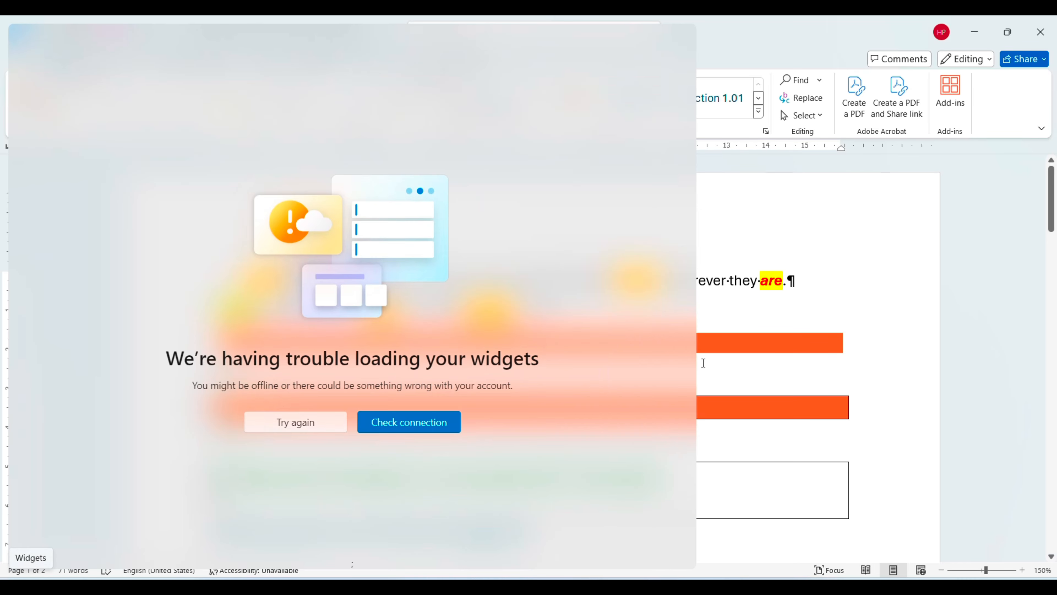
{"action": "left_click", "coordinate": [745, 327]}
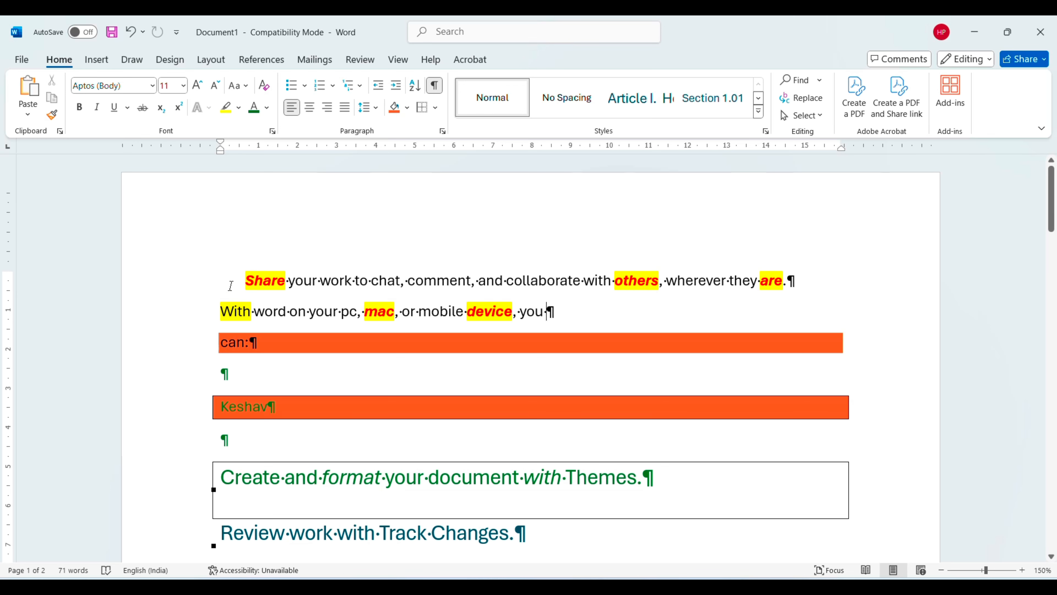
Apply the Intense Reference style to the first two lines of text, and hide the paragraph marks
{"action": "left_click_drag", "start_coordinate": [234, 280], "coordinate": [594, 314]}
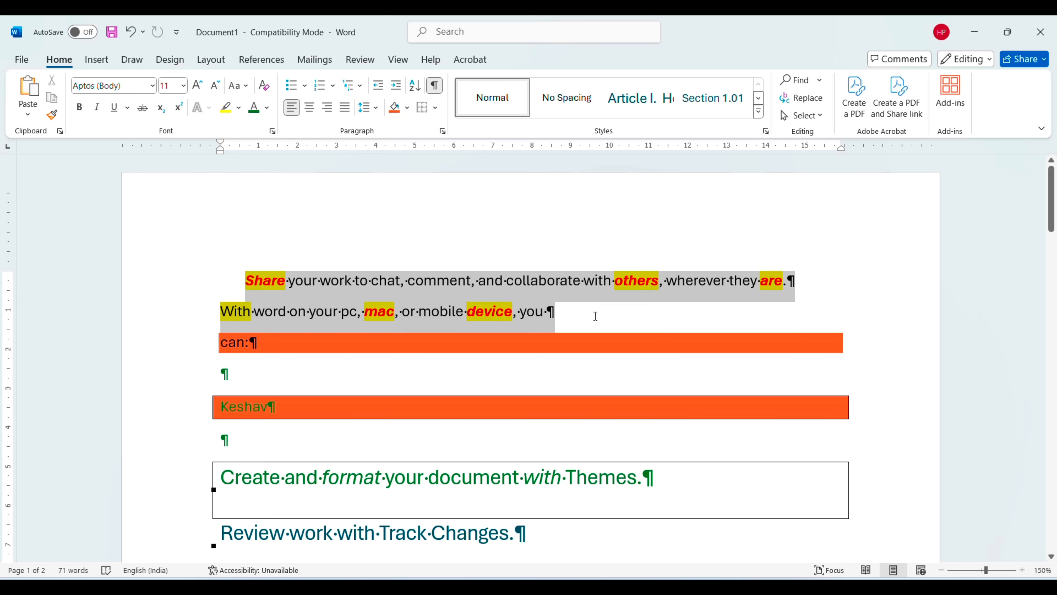
{"action": "left_click", "coordinate": [758, 112]}
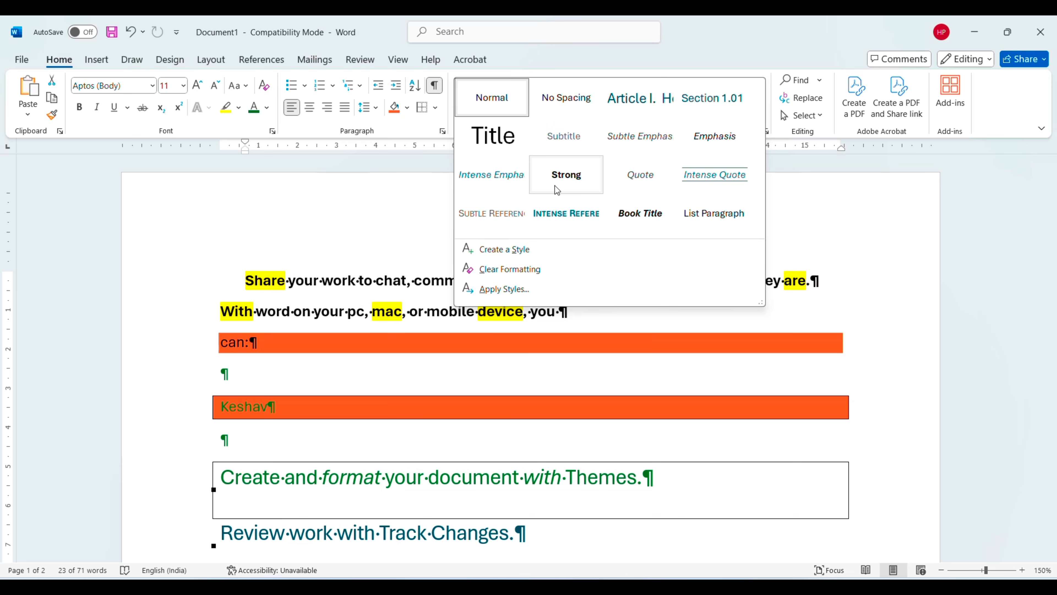
{"action": "left_click", "coordinate": [566, 226]}
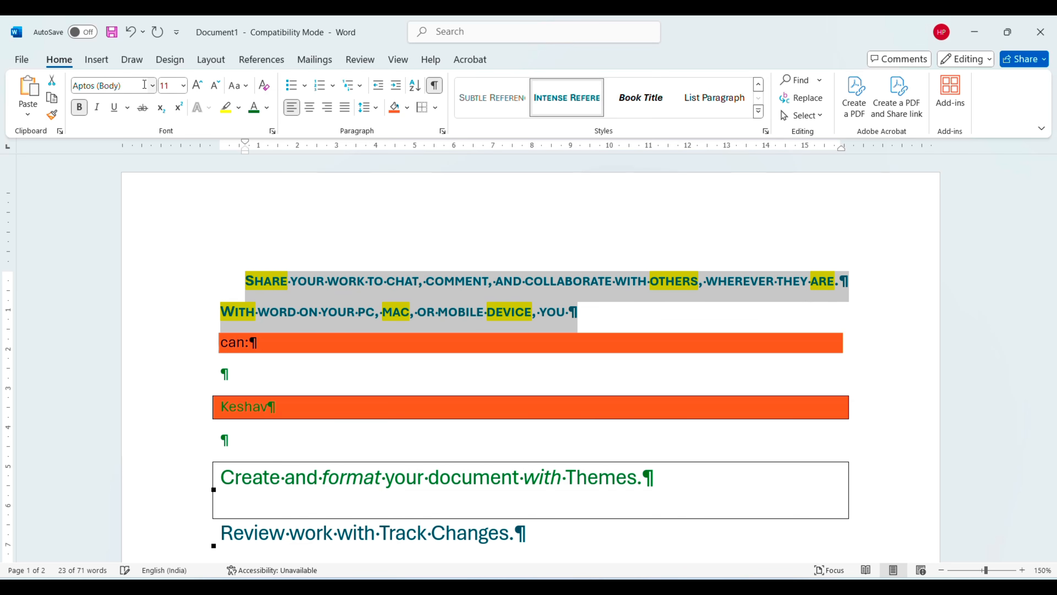
{"action": "left_click", "coordinate": [153, 88]}
{"action": "left_click", "coordinate": [633, 203]}
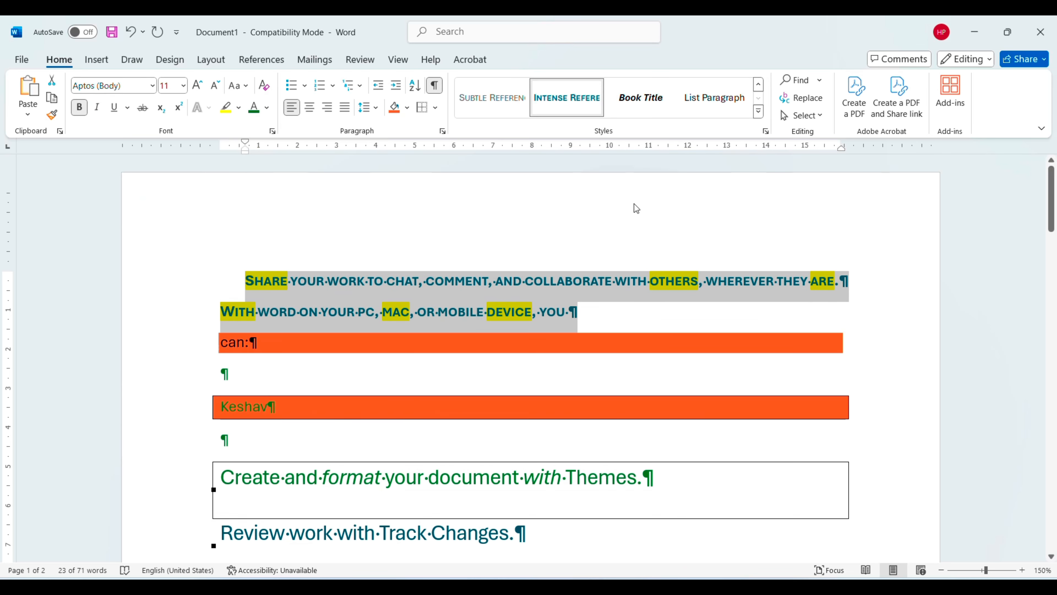
{"action": "left_click", "coordinate": [434, 86]}
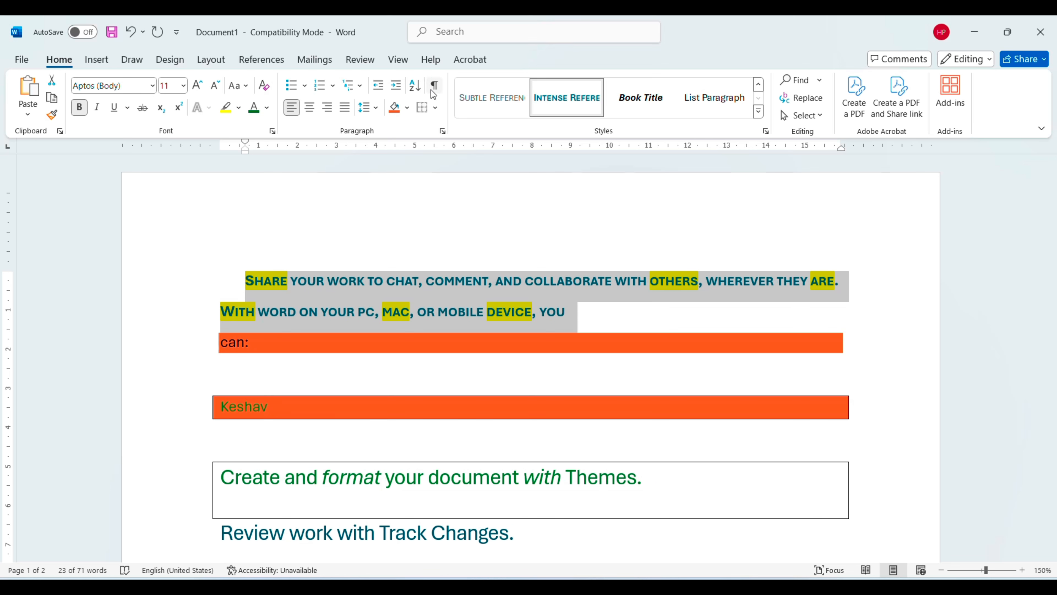
Clear all formatting from the first two lines, and reapply the Intense Reference style to them
{"action": "left_click", "coordinate": [758, 111]}
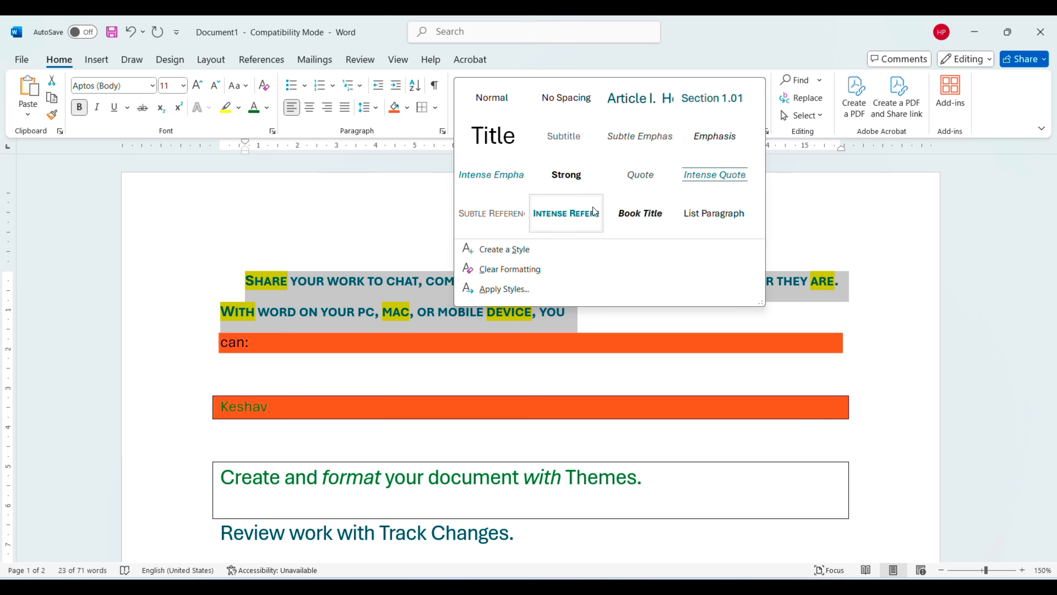
{"action": "left_click", "coordinate": [521, 270]}
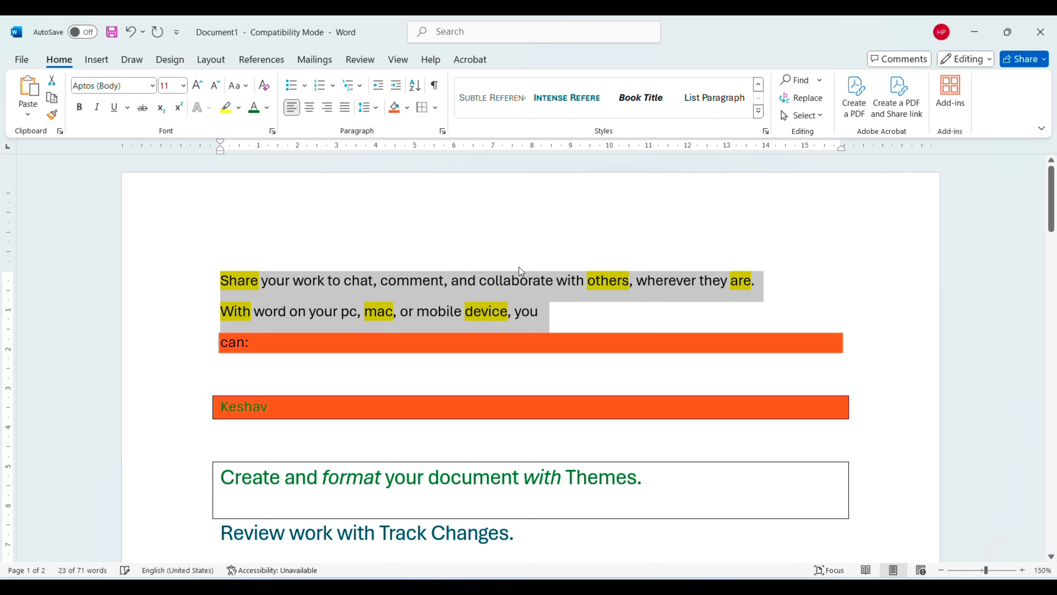
{"action": "left_click", "coordinate": [644, 109]}
{"action": "left_click", "coordinate": [590, 107]}
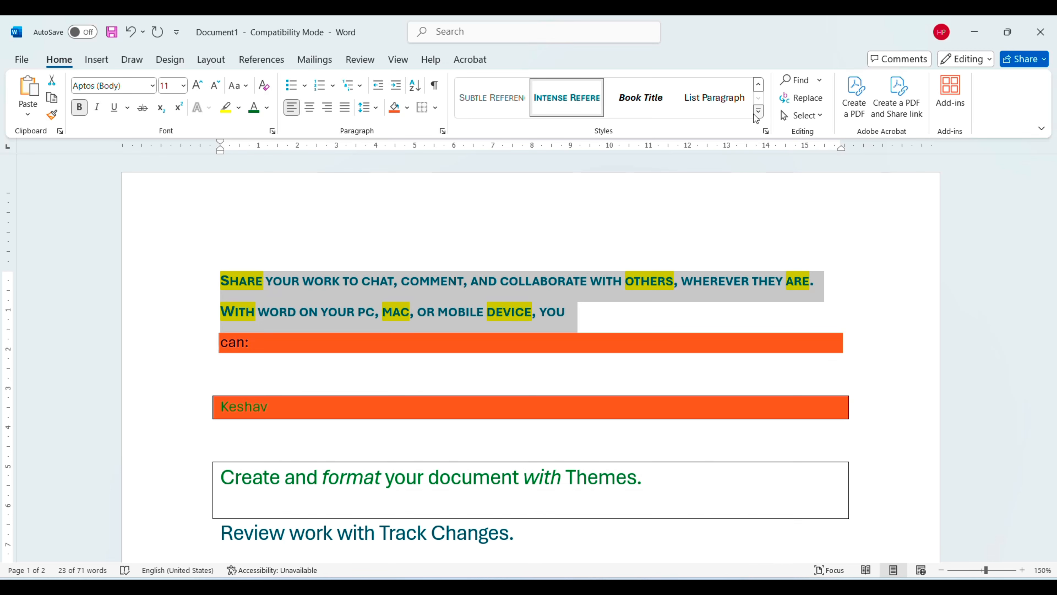
{"action": "left_click", "coordinate": [762, 239]}
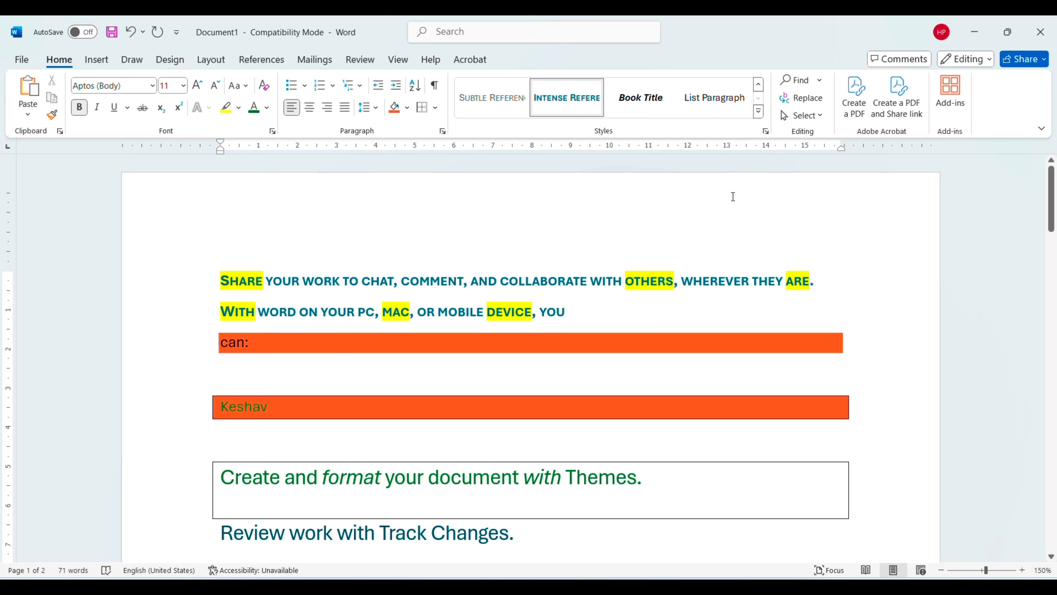
Search the document for "You" and look through the highlighted matches
{"action": "scroll", "coordinate": [731, 196], "scroll_direction": "down", "scroll_amount": 1}
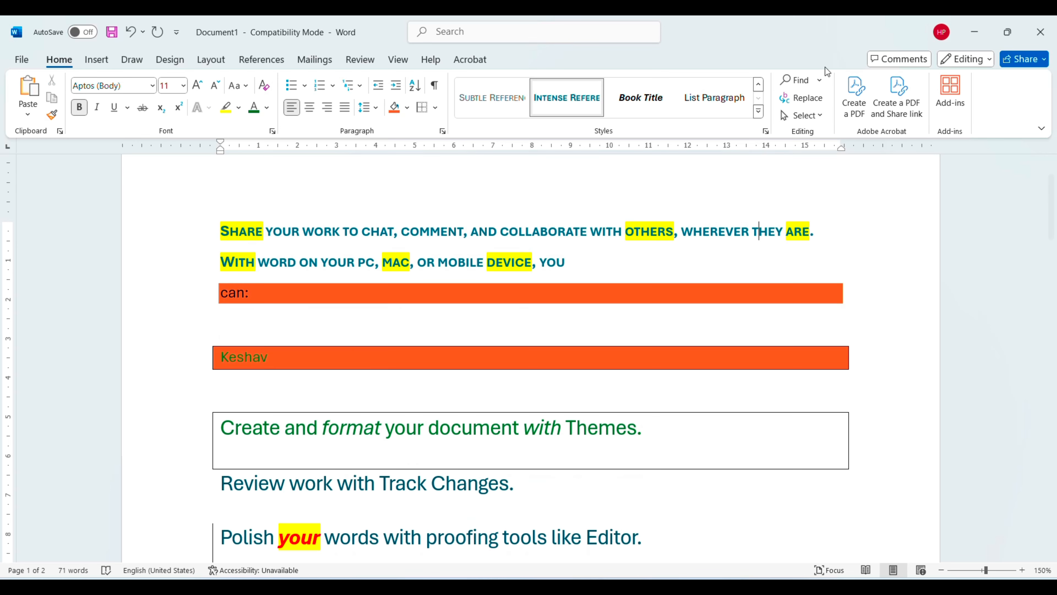
{"action": "left_click", "coordinate": [818, 85]}
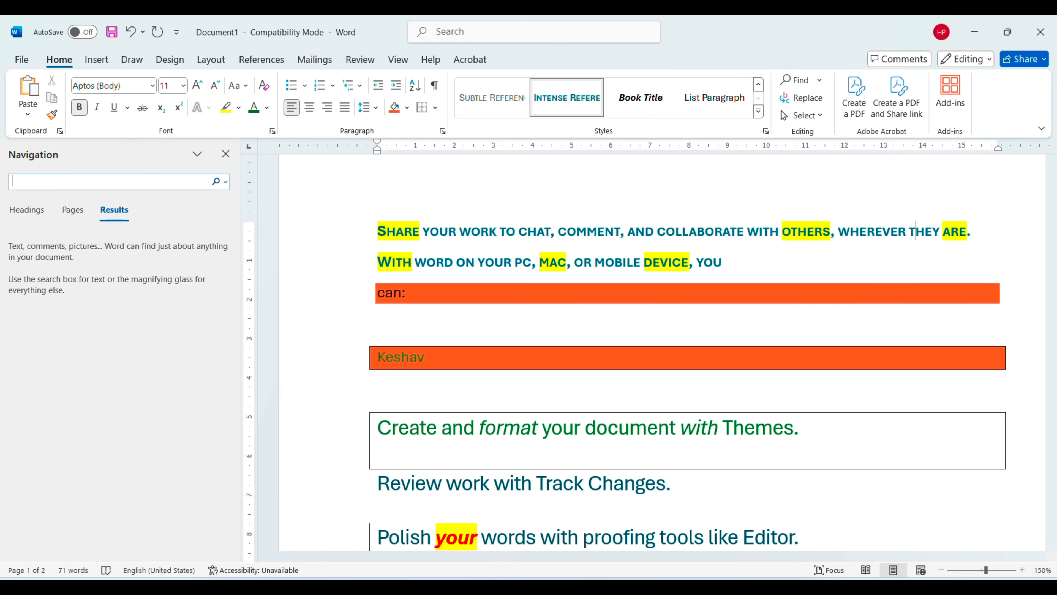
{"action": "type", "text": "You"}
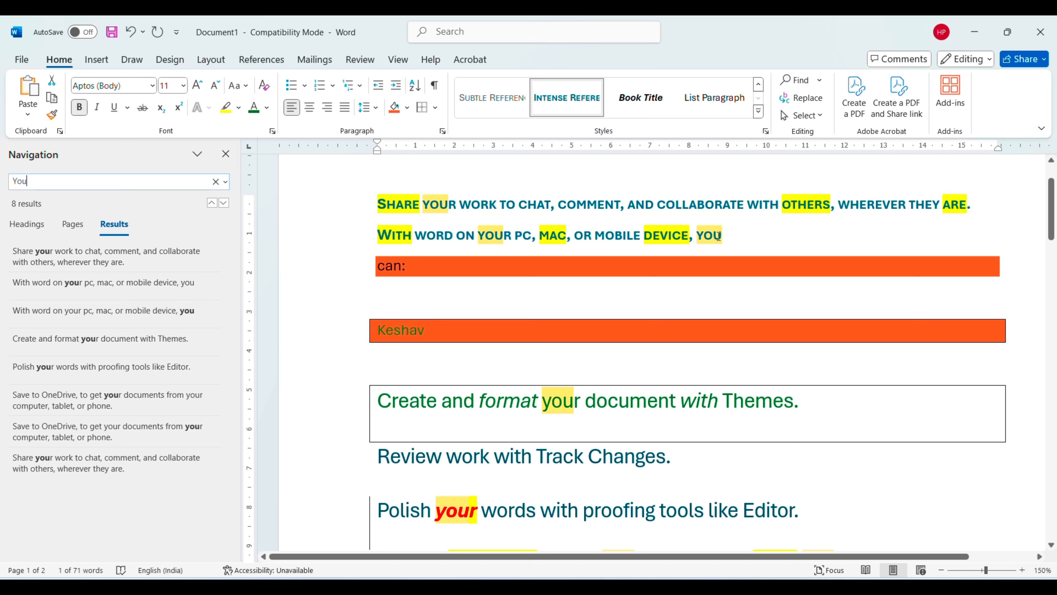
{"action": "scroll", "coordinate": [718, 237], "scroll_direction": "down", "scroll_amount": 6}
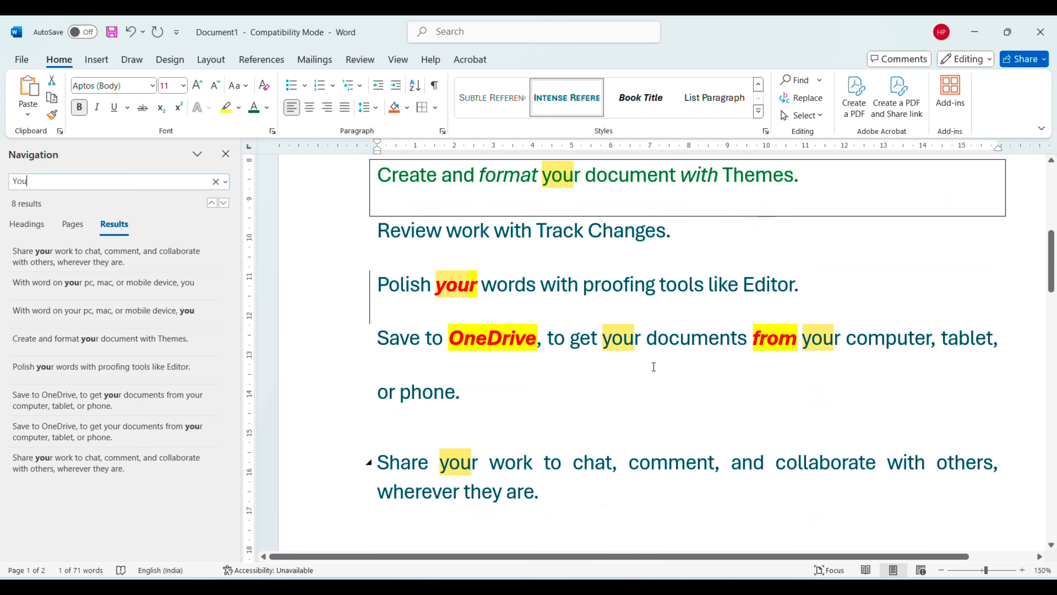
{"action": "scroll", "coordinate": [553, 493], "scroll_direction": "up", "scroll_amount": 5}
{"action": "scroll", "coordinate": [553, 493], "scroll_direction": "up", "scroll_amount": 3}
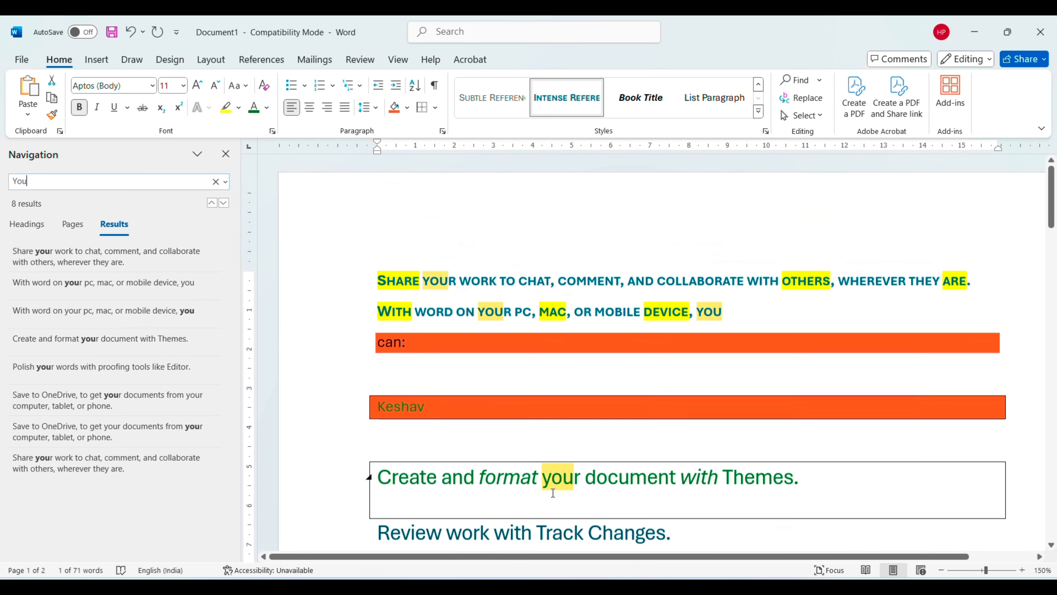
Set up a document replacement that finds "you" and substitutes "We"
{"action": "left_click", "coordinate": [803, 99]}
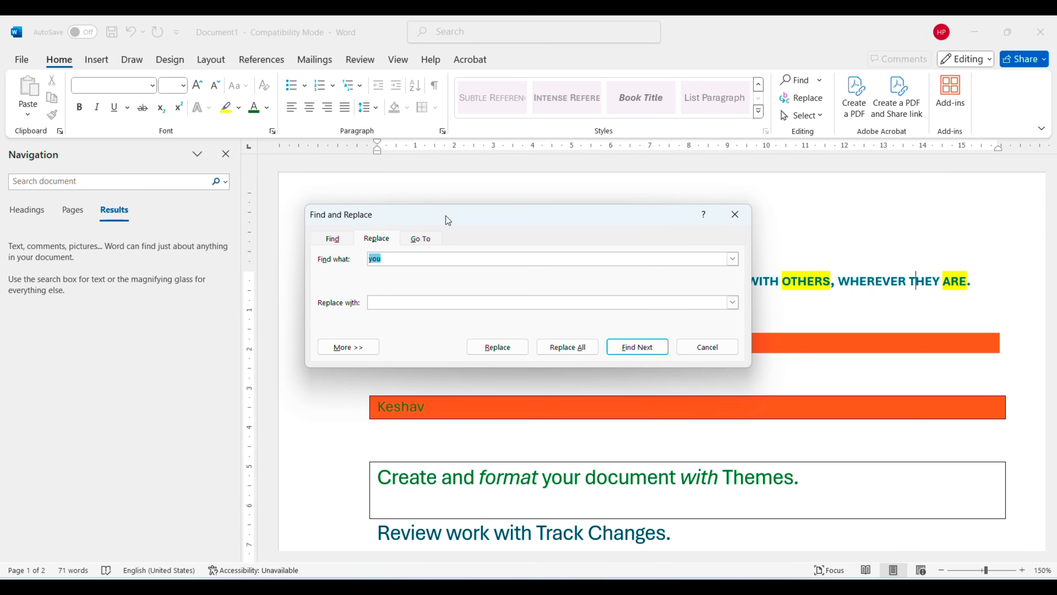
{"action": "left_click_drag", "start_coordinate": [448, 215], "coordinate": [438, 192]}
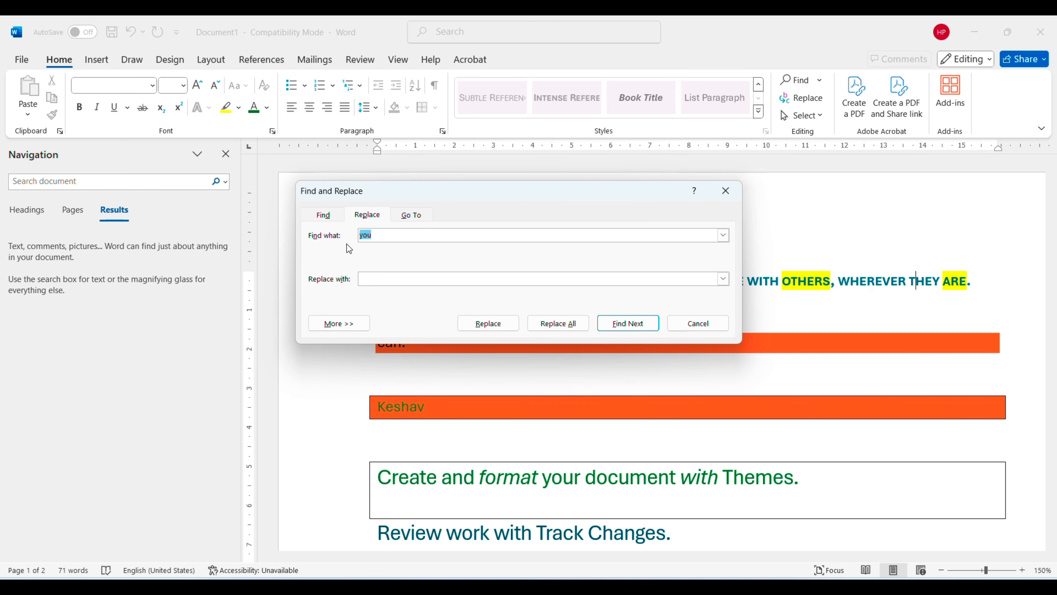
{"action": "left_click", "coordinate": [319, 215]}
{"action": "left_click", "coordinate": [367, 214]}
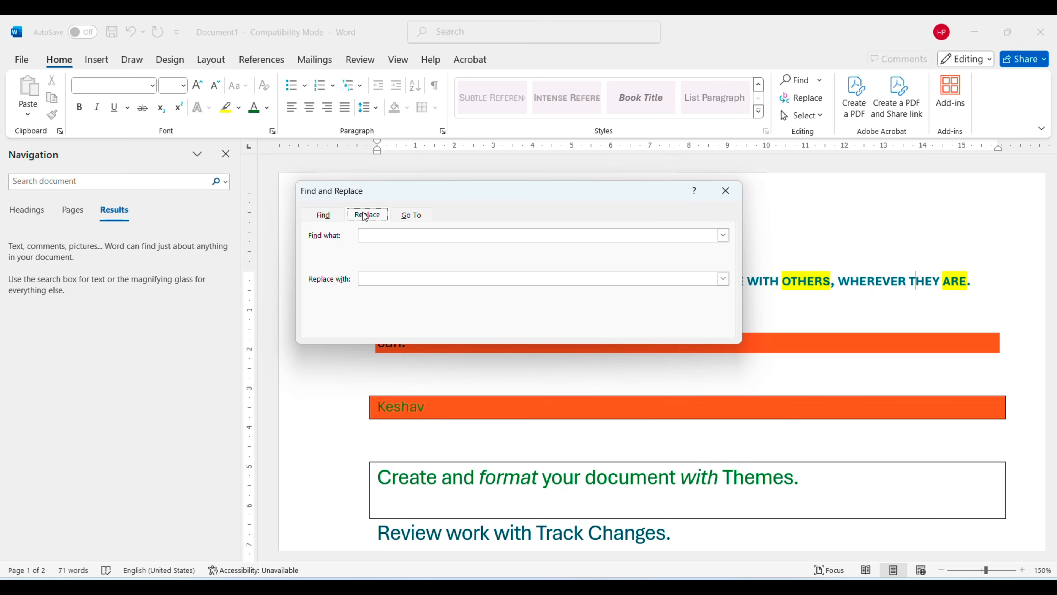
{"action": "left_click", "coordinate": [400, 283]}
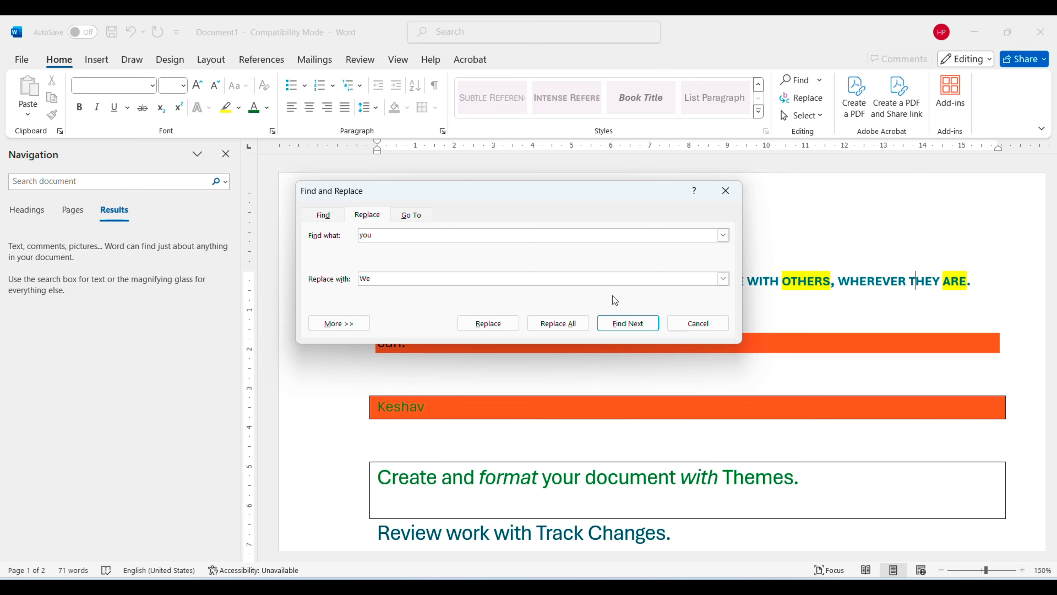
Step through the matches, replacing only "you" at the end of the second line and the match in "Polish your words"
{"action": "left_click", "coordinate": [618, 329]}
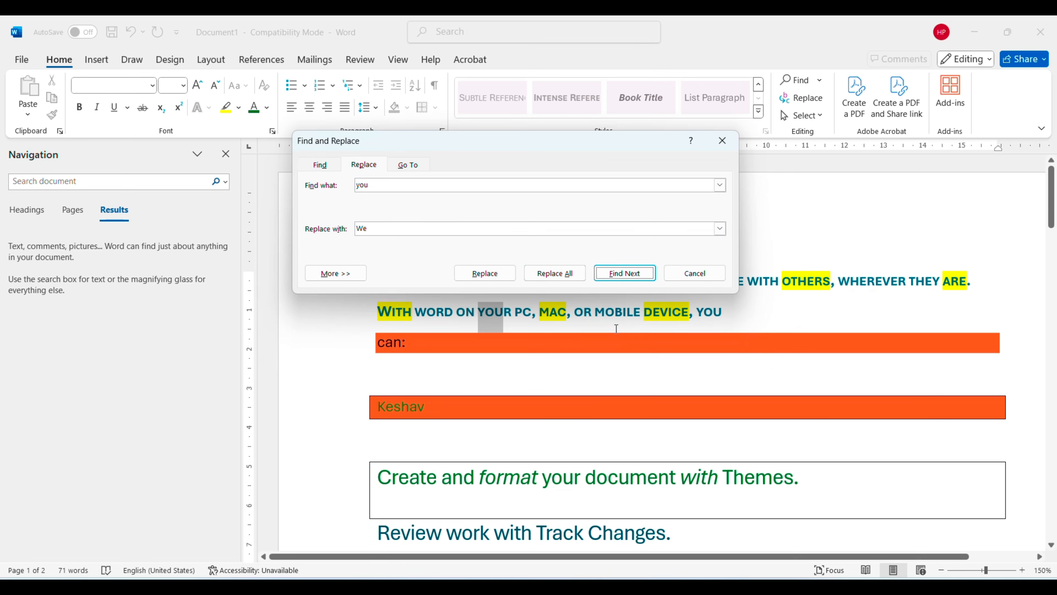
{"action": "left_click_drag", "start_coordinate": [593, 151], "coordinate": [639, 118]}
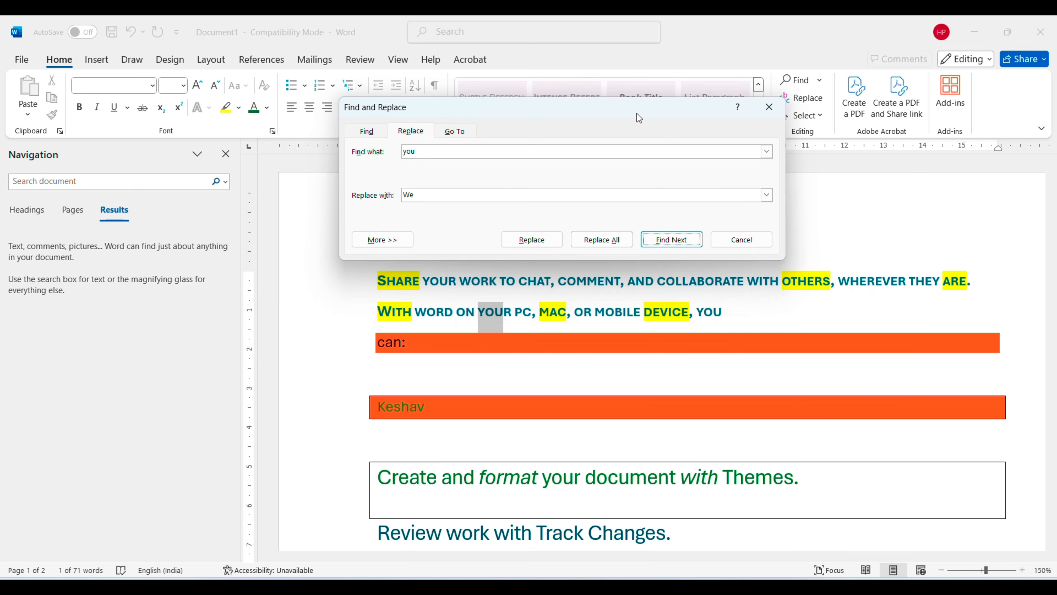
{"action": "left_click", "coordinate": [676, 244]}
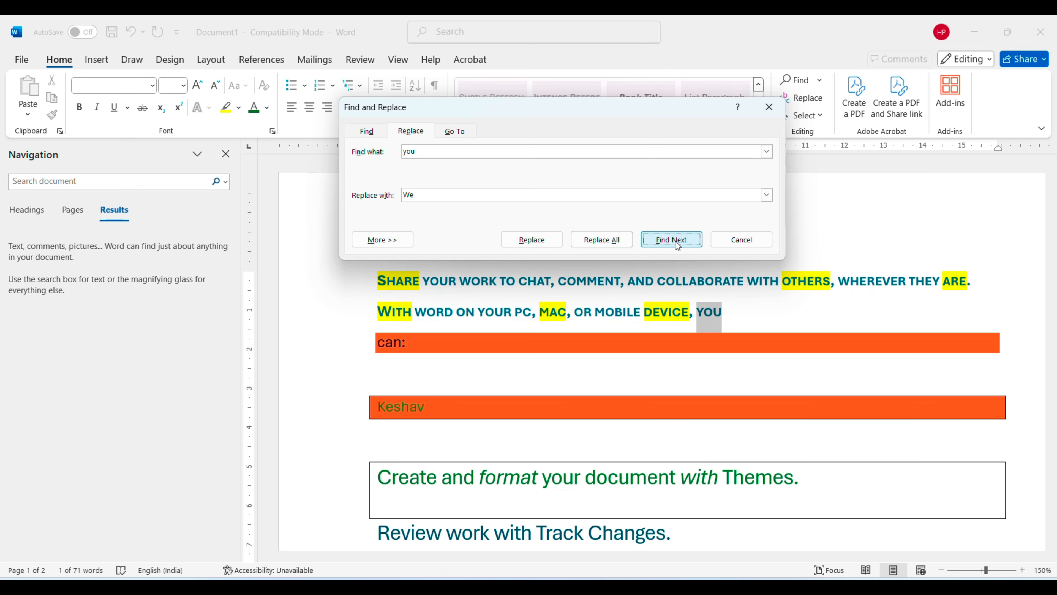
{"action": "left_click", "coordinate": [531, 240]}
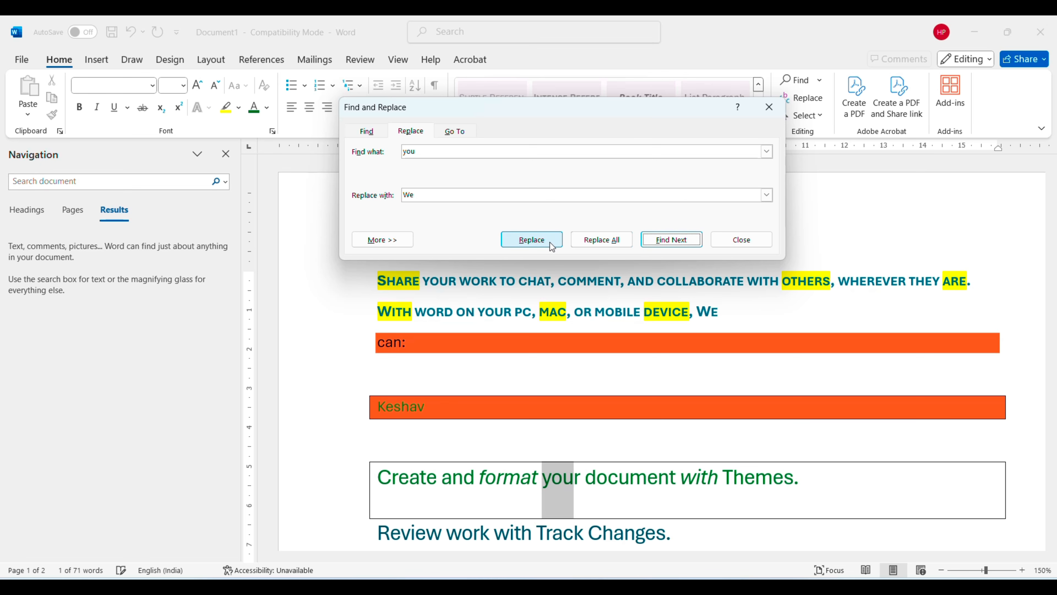
{"action": "left_click", "coordinate": [657, 242]}
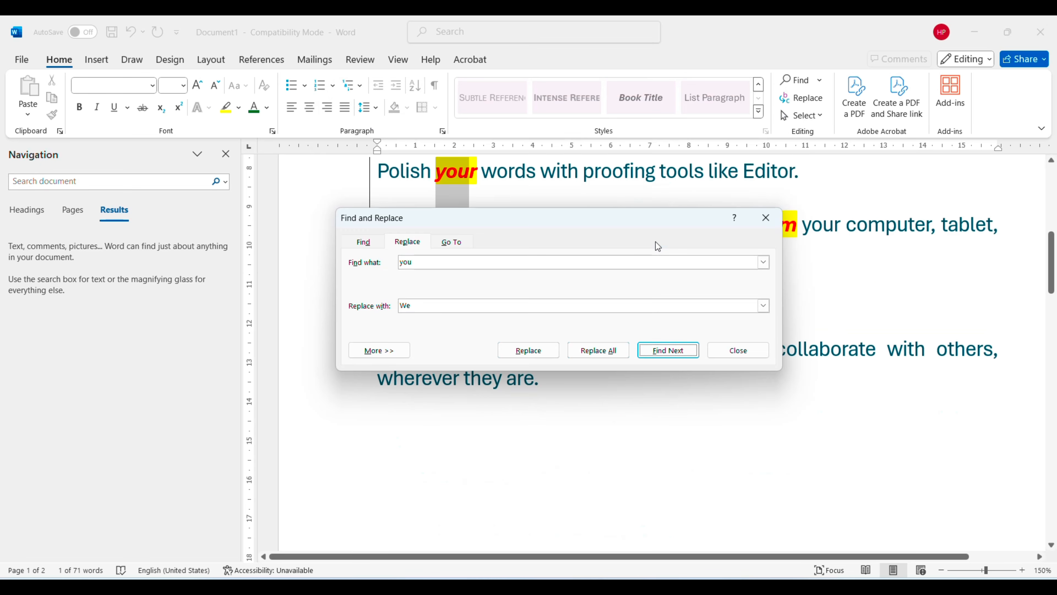
{"action": "left_click", "coordinate": [525, 350]}
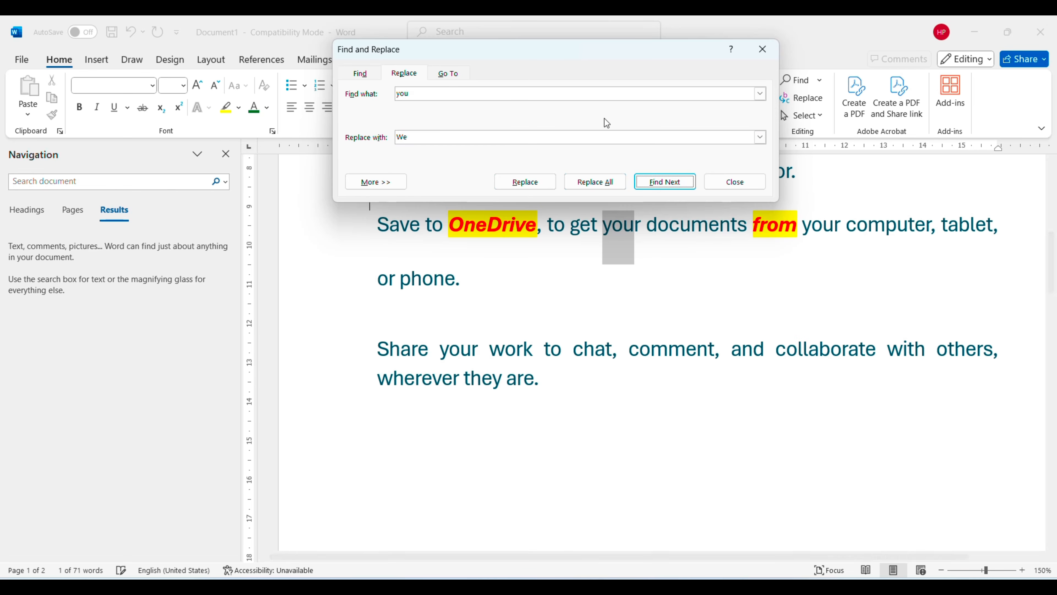
Replace all remaining "you" matches with "We", close Find and Replace, and return to the start of the document
{"action": "left_click", "coordinate": [611, 186]}
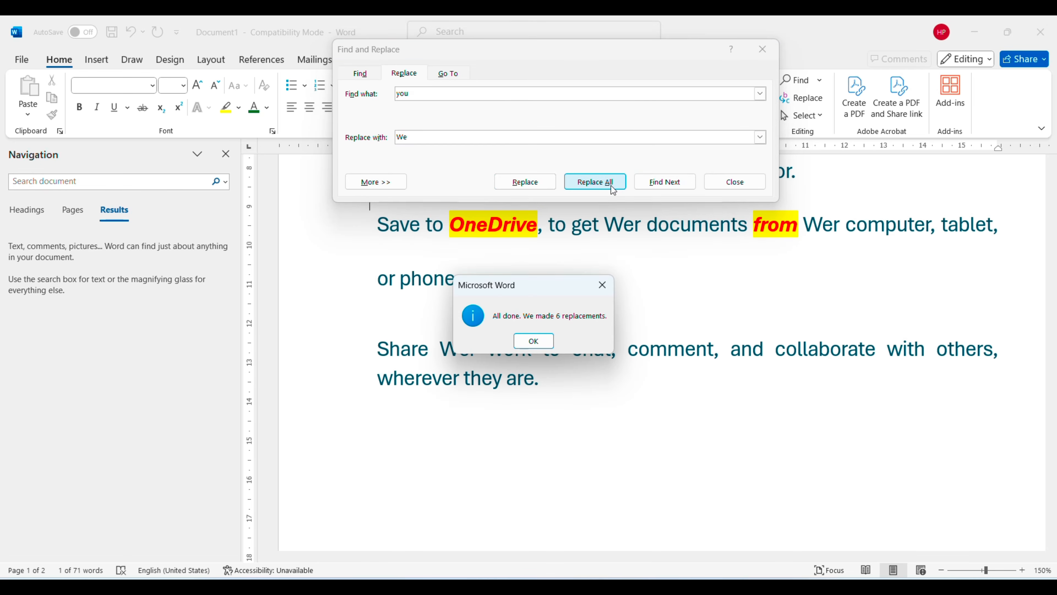
{"action": "key", "text": "Return"}
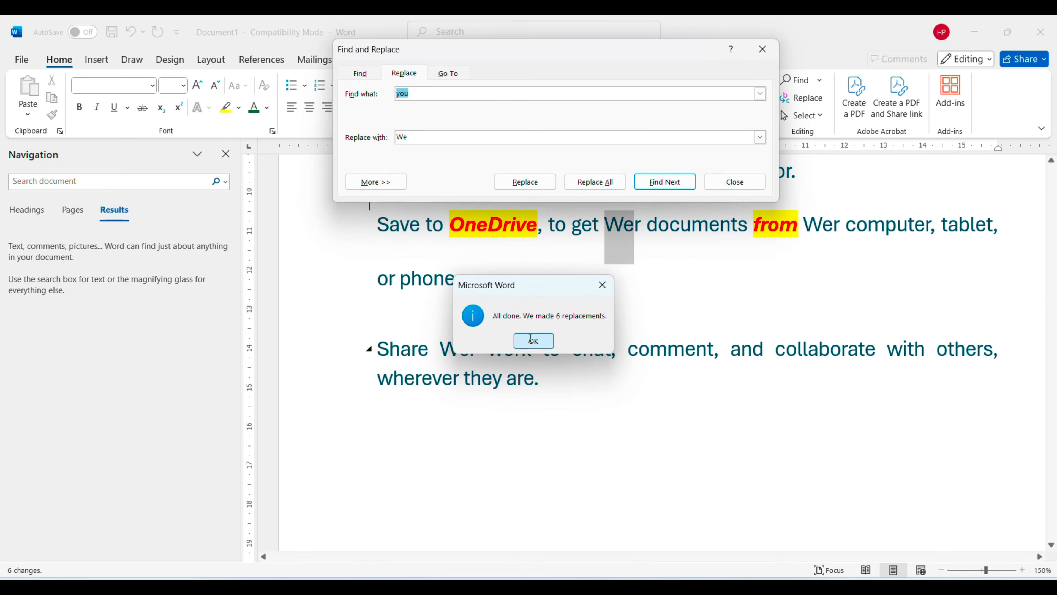
{"action": "left_click", "coordinate": [611, 184]}
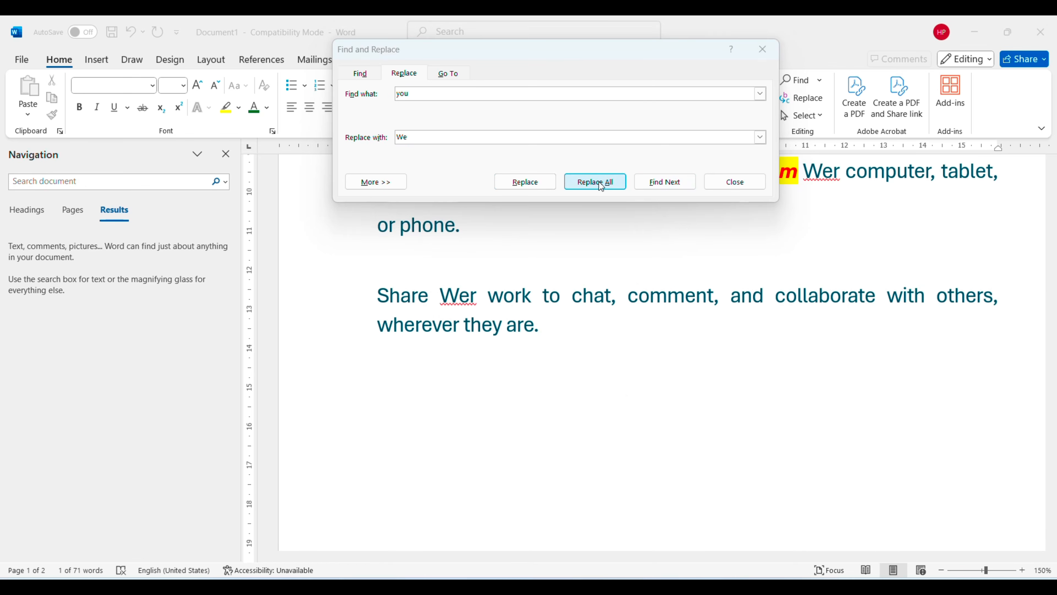
{"action": "left_click", "coordinate": [537, 338]}
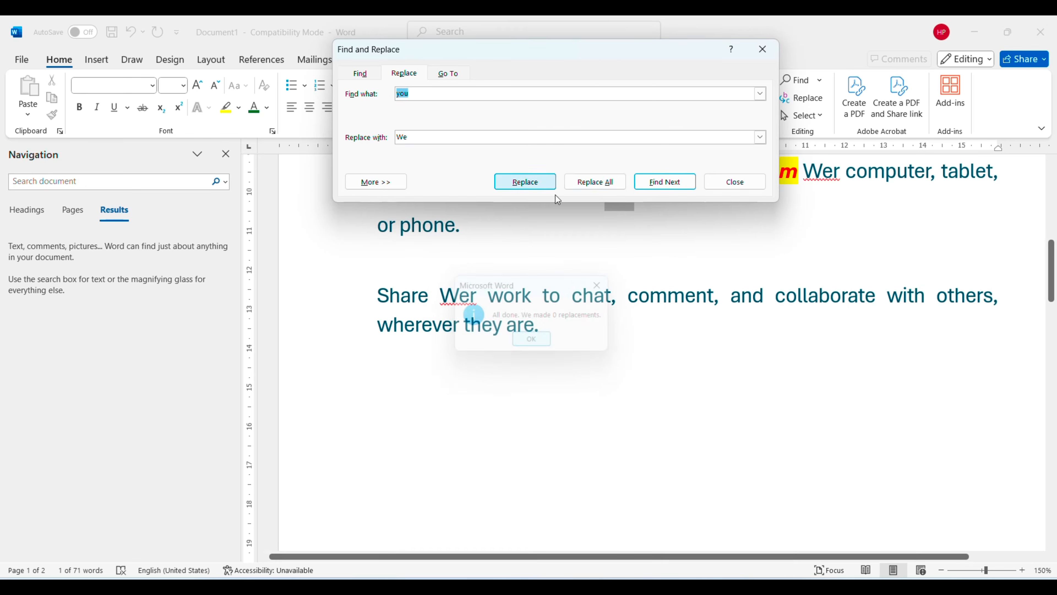
{"action": "left_click", "coordinate": [735, 181]}
{"action": "scroll", "coordinate": [662, 292], "scroll_direction": "up", "scroll_amount": 10}
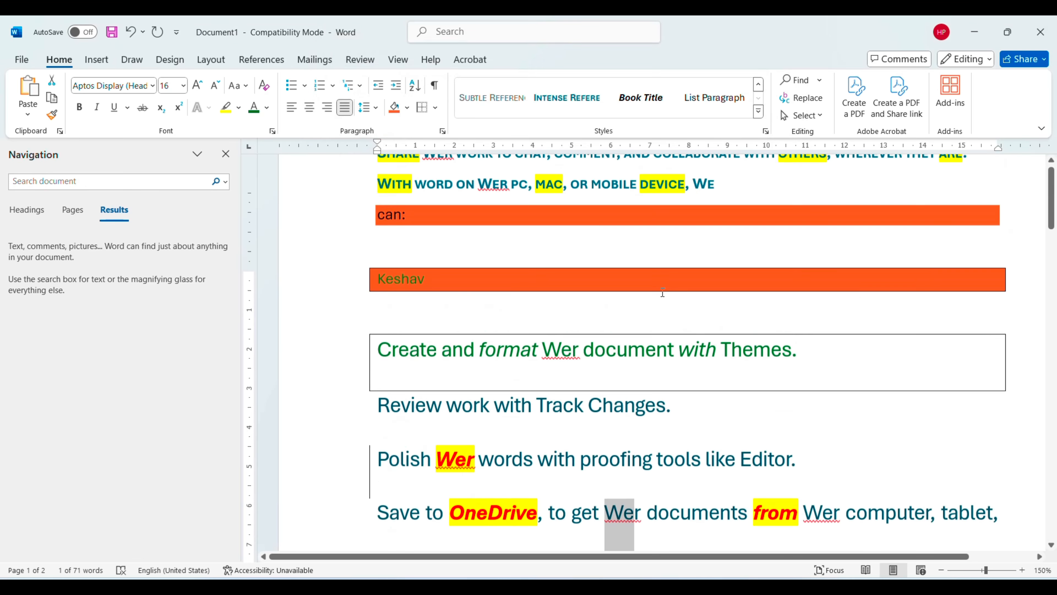
{"action": "left_click", "coordinate": [673, 281]}
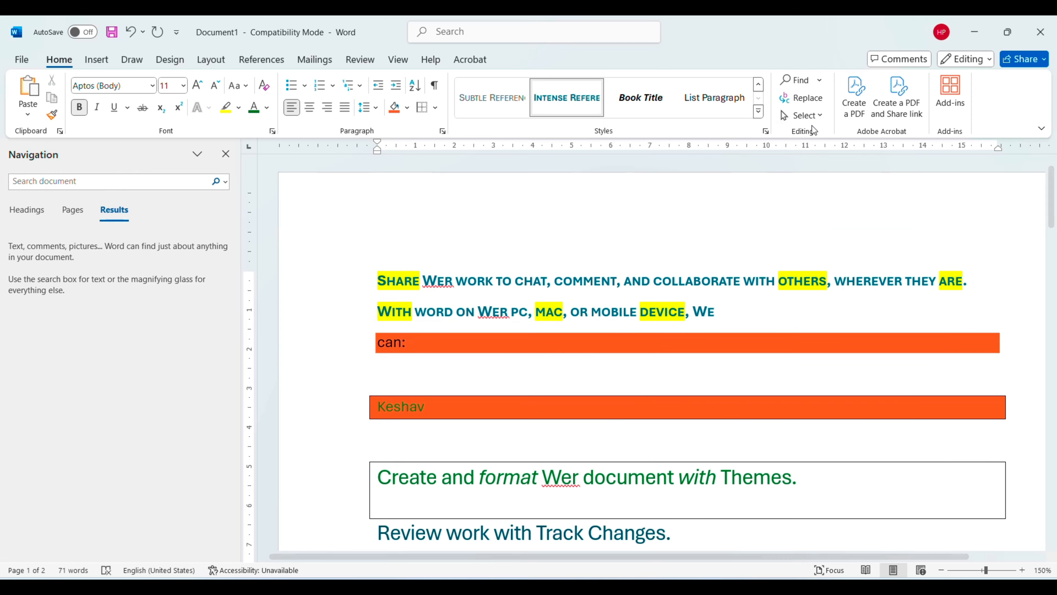
Search the document for "WE", look through the highlighted matches, and close the search
{"action": "left_click", "coordinate": [802, 82]}
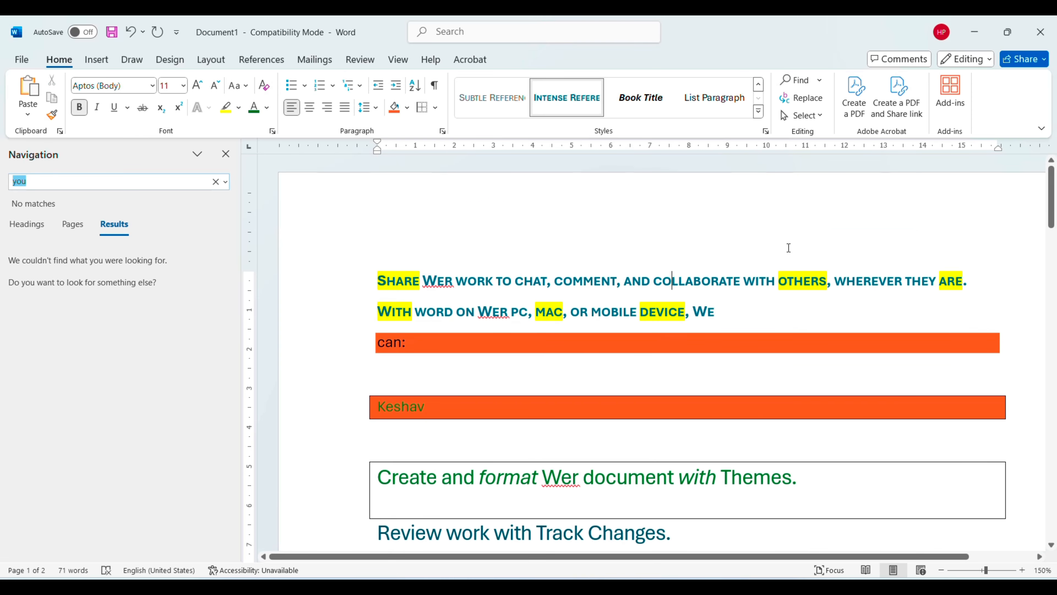
{"action": "type", "text": "We"}
{"action": "left_click", "coordinate": [706, 311]}
{"action": "left_click", "coordinate": [181, 180]}
{"action": "key", "text": "alt+shift"}
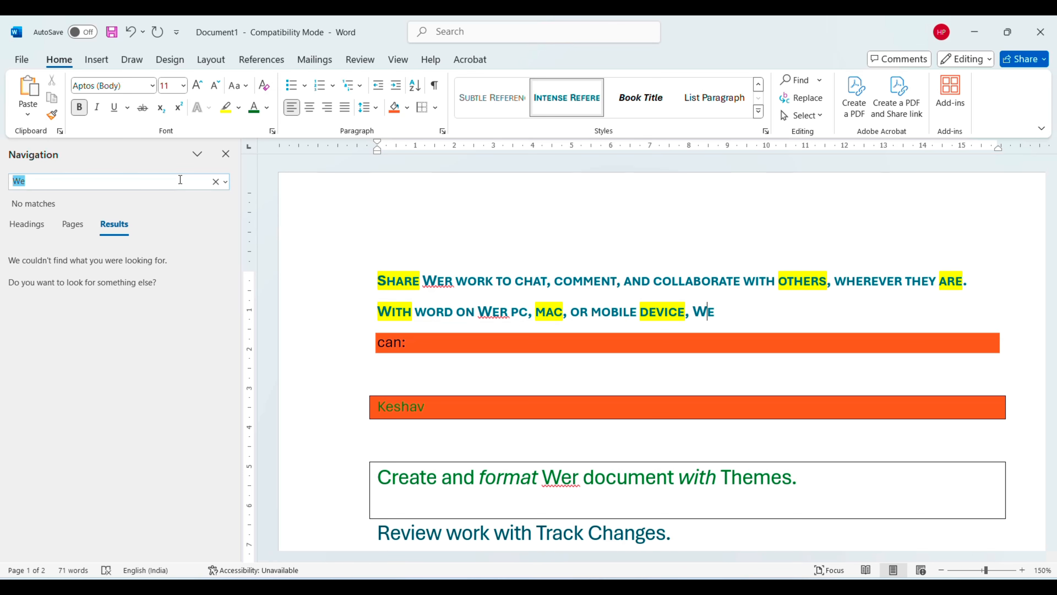
{"action": "type", "text": "W"}
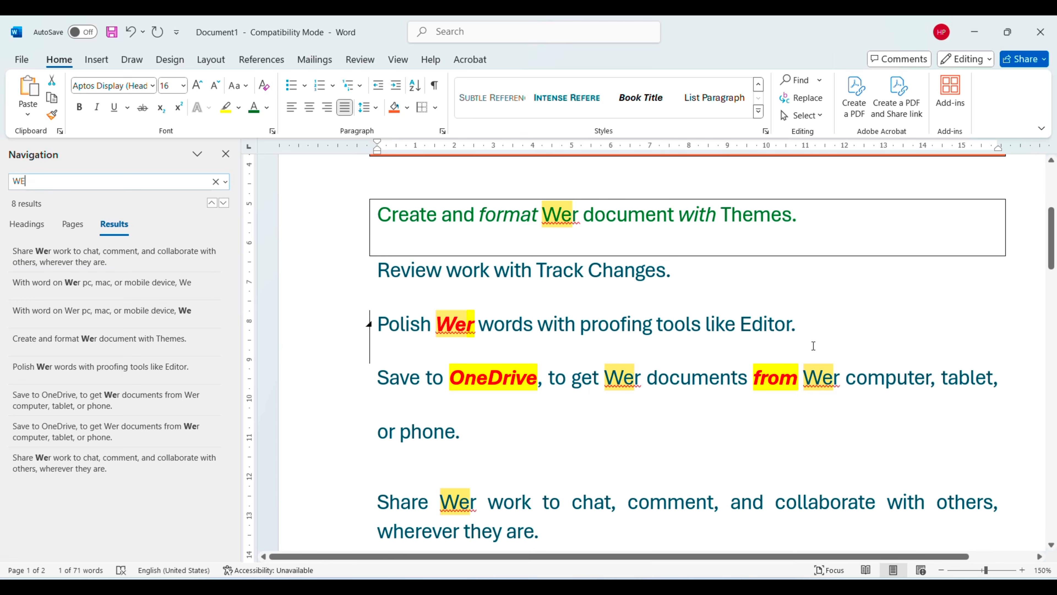
{"action": "scroll", "coordinate": [642, 401], "scroll_direction": "up", "scroll_amount": 5}
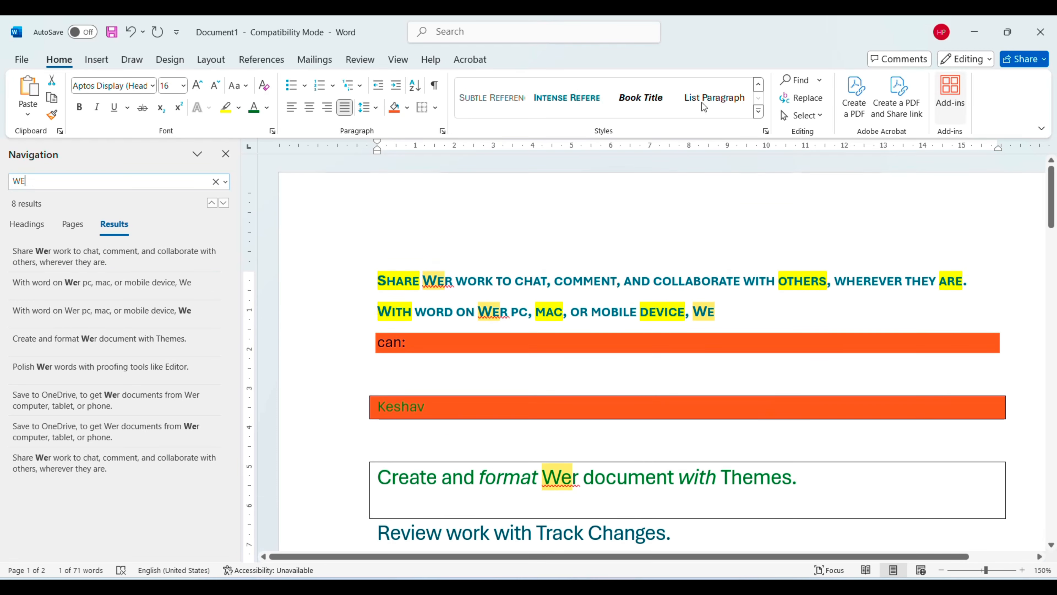
{"action": "left_click", "coordinate": [226, 155]}
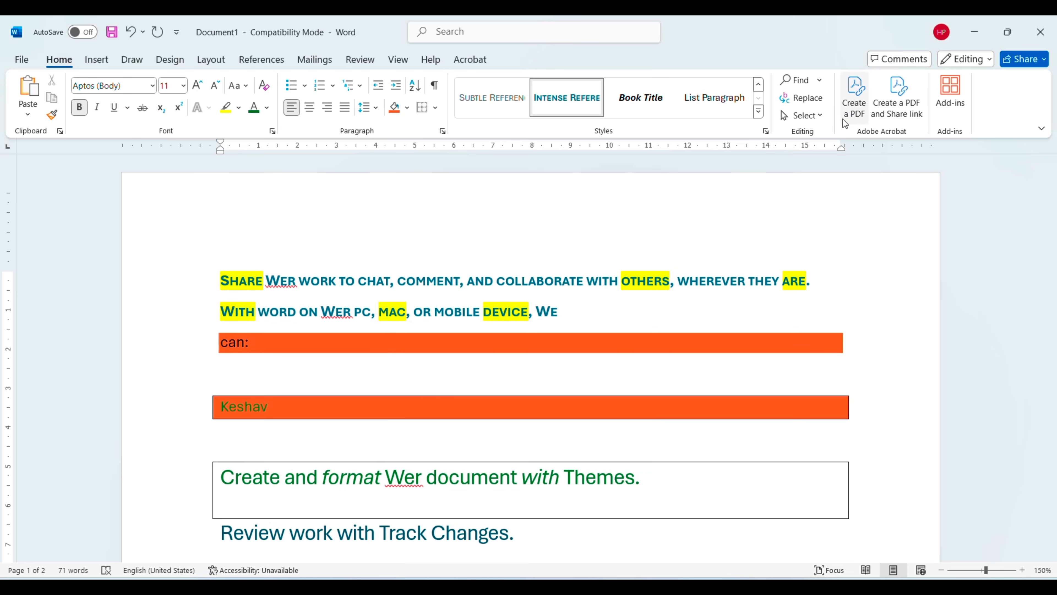
Select the entire document, and clear the selection
{"action": "left_click", "coordinate": [782, 113]}
{"action": "left_click", "coordinate": [818, 134]}
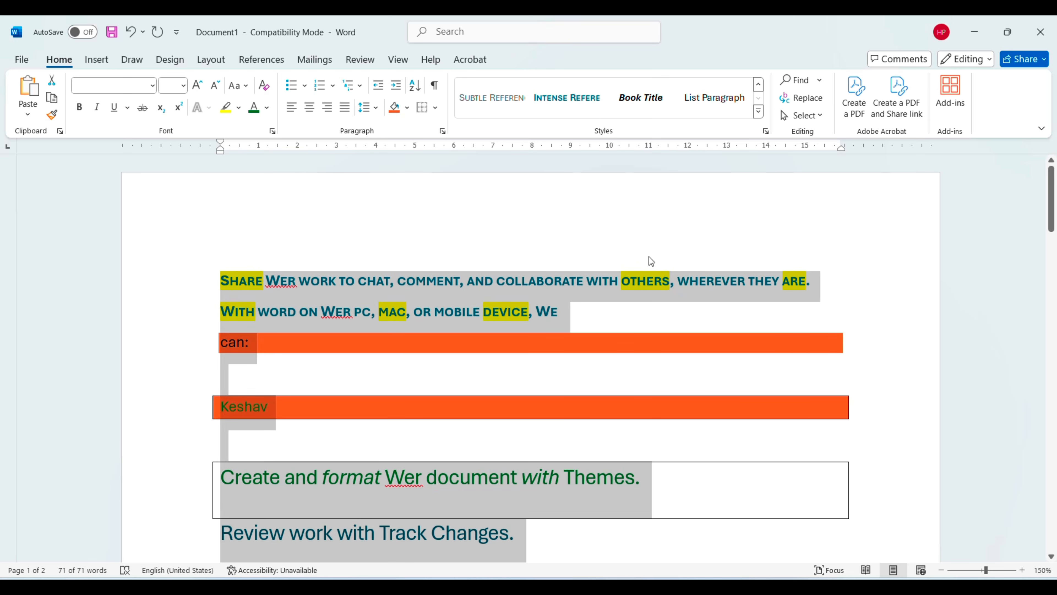
{"action": "left_click", "coordinate": [636, 204]}
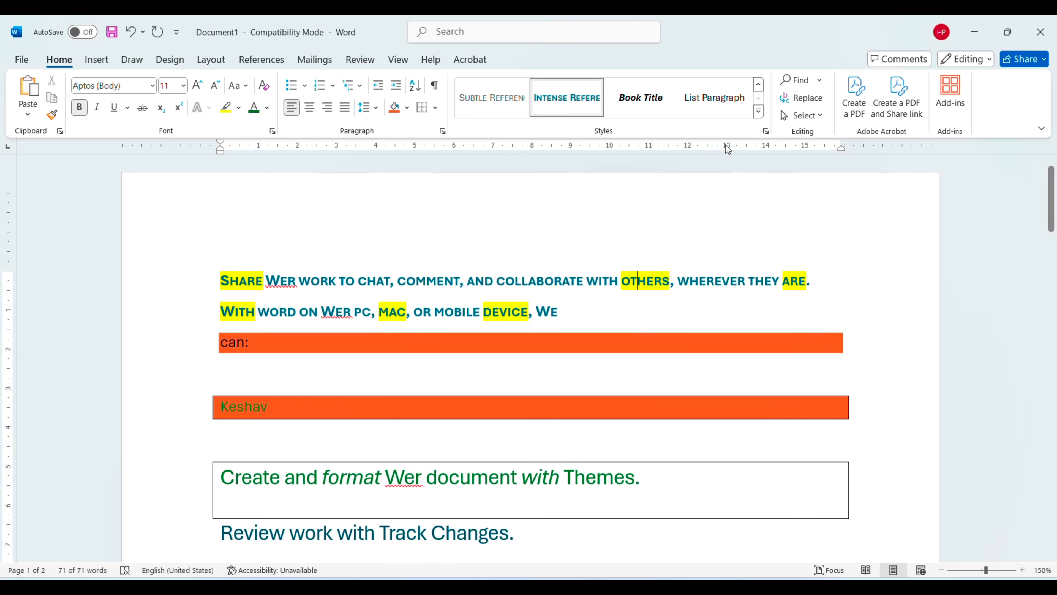
Select all text with formatting similar to the first line, and check which text is selected
{"action": "left_click", "coordinate": [793, 121]}
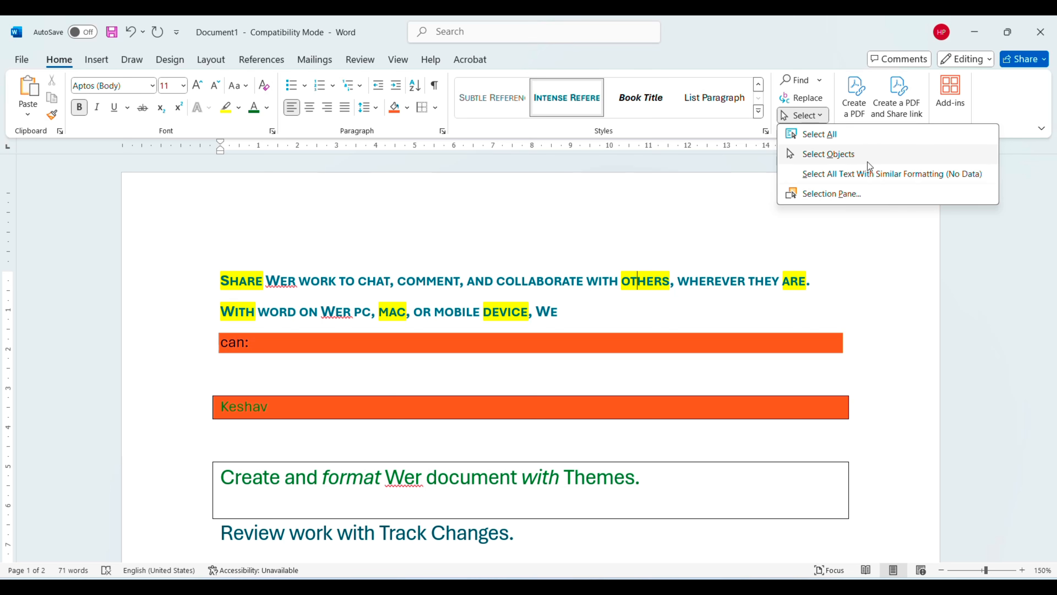
{"action": "left_click", "coordinate": [644, 278]}
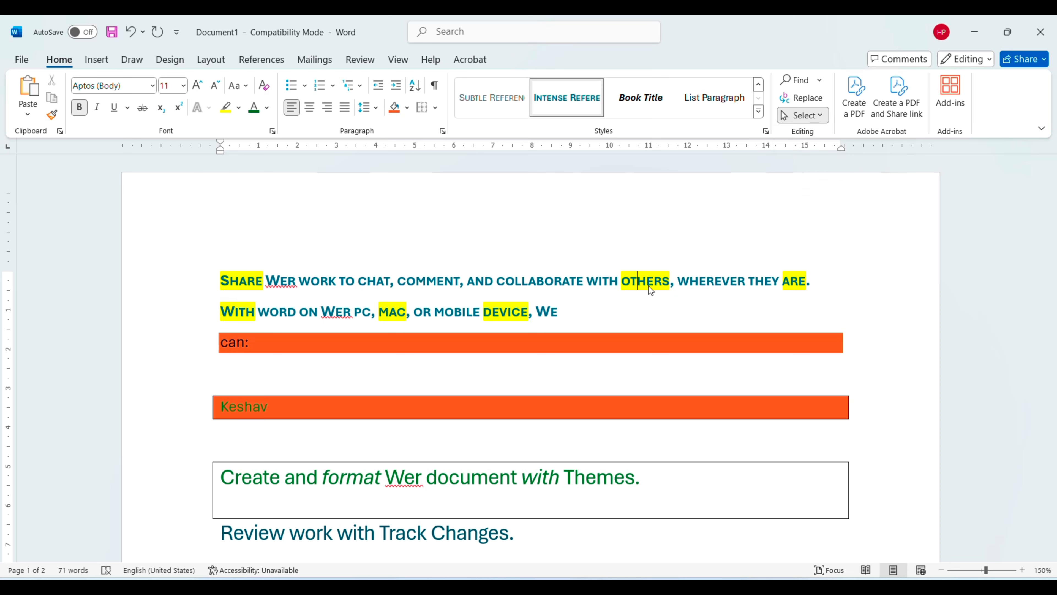
{"action": "left_click", "coordinate": [810, 117]}
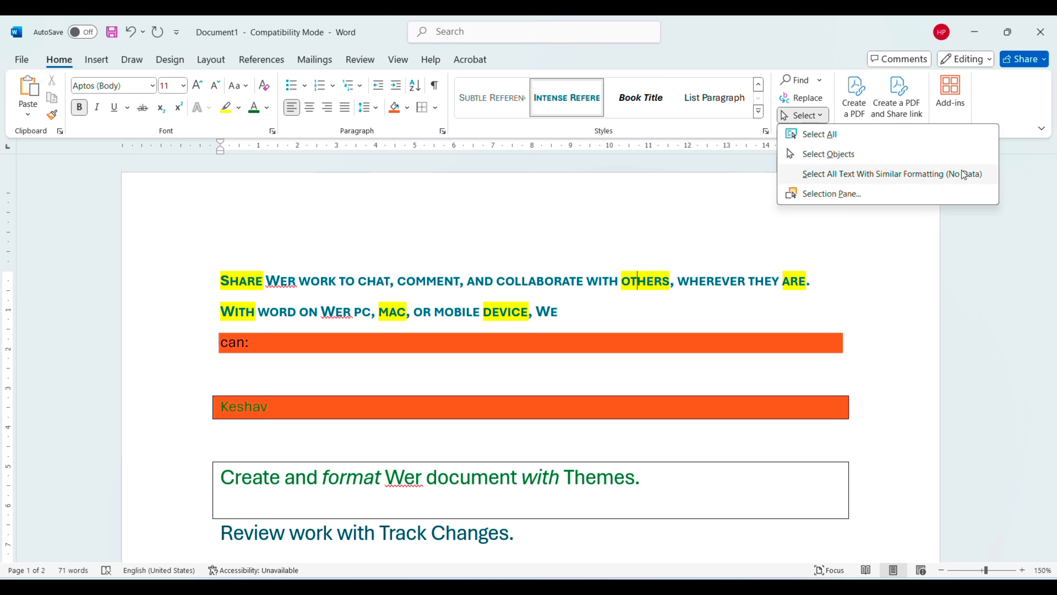
{"action": "left_click", "coordinate": [828, 173]}
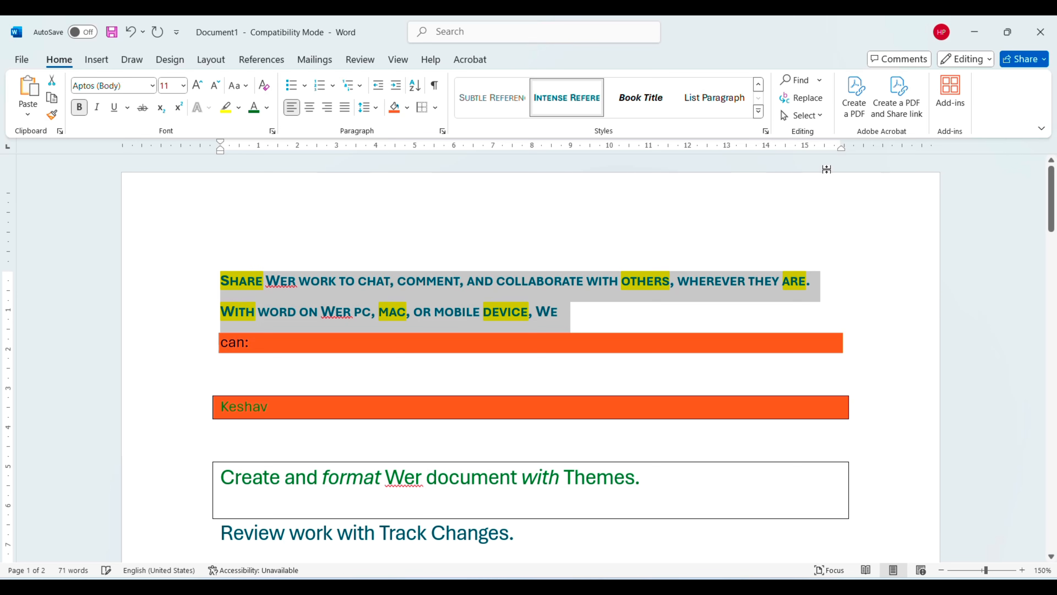
{"action": "scroll", "coordinate": [607, 236], "scroll_direction": "down", "scroll_amount": 6}
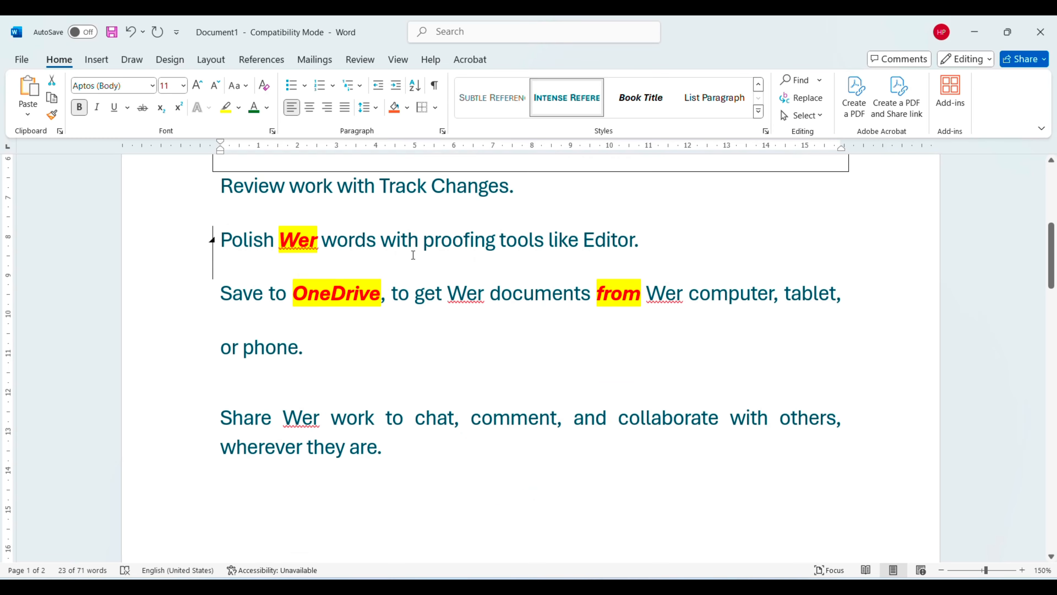
Select all text with formatting similar to "Review work with Track Changes.", check which lines are selected, and clear the selection
{"action": "scroll", "coordinate": [415, 224], "scroll_direction": "up", "scroll_amount": 1}
{"action": "left_click", "coordinate": [360, 291]}
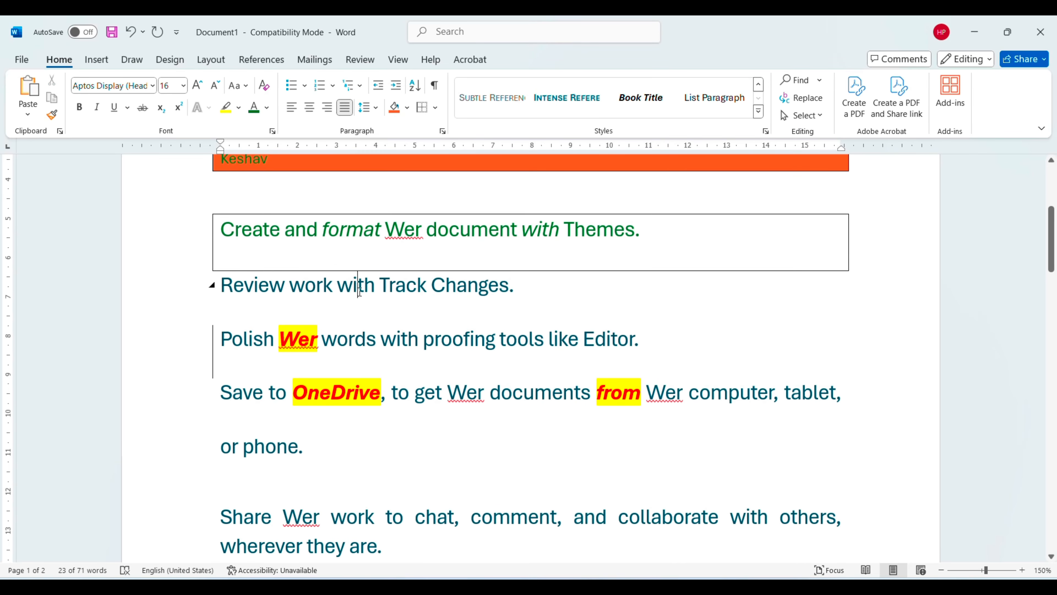
{"action": "left_click", "coordinate": [811, 120]}
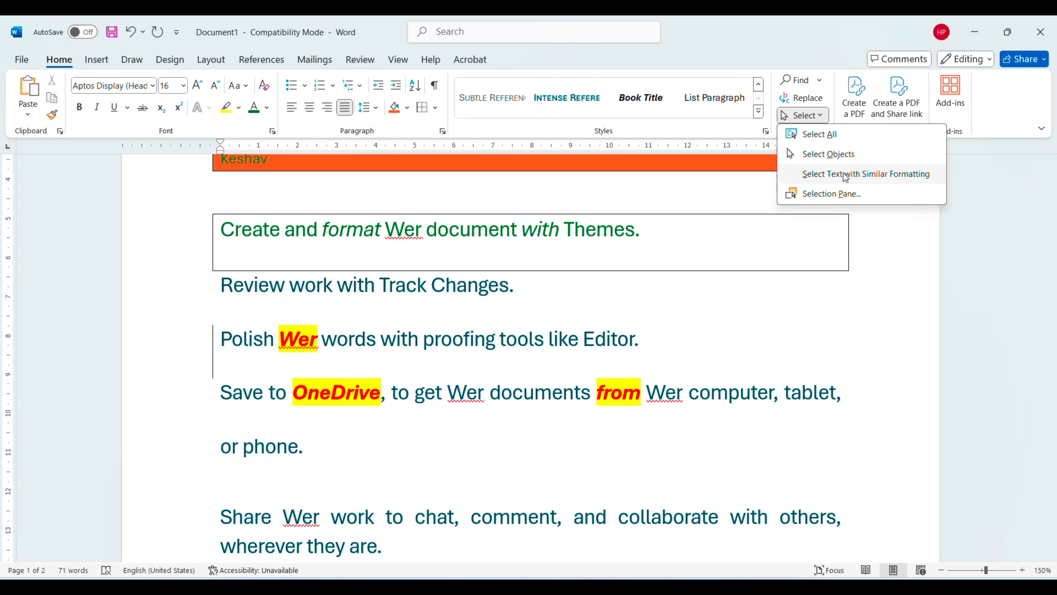
{"action": "left_click", "coordinate": [840, 170]}
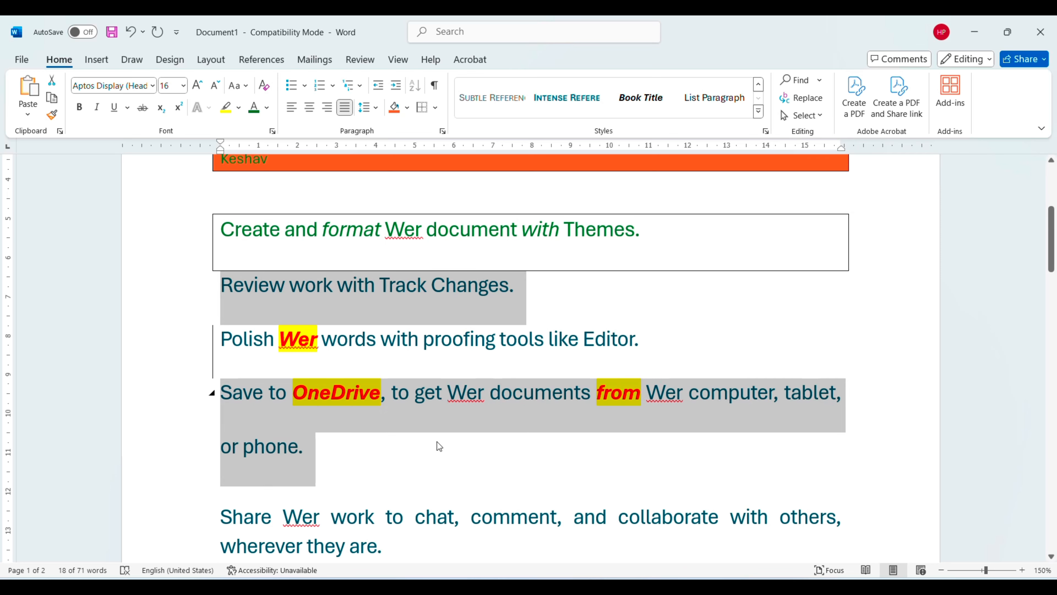
{"action": "scroll", "coordinate": [437, 444], "scroll_direction": "down", "scroll_amount": 2}
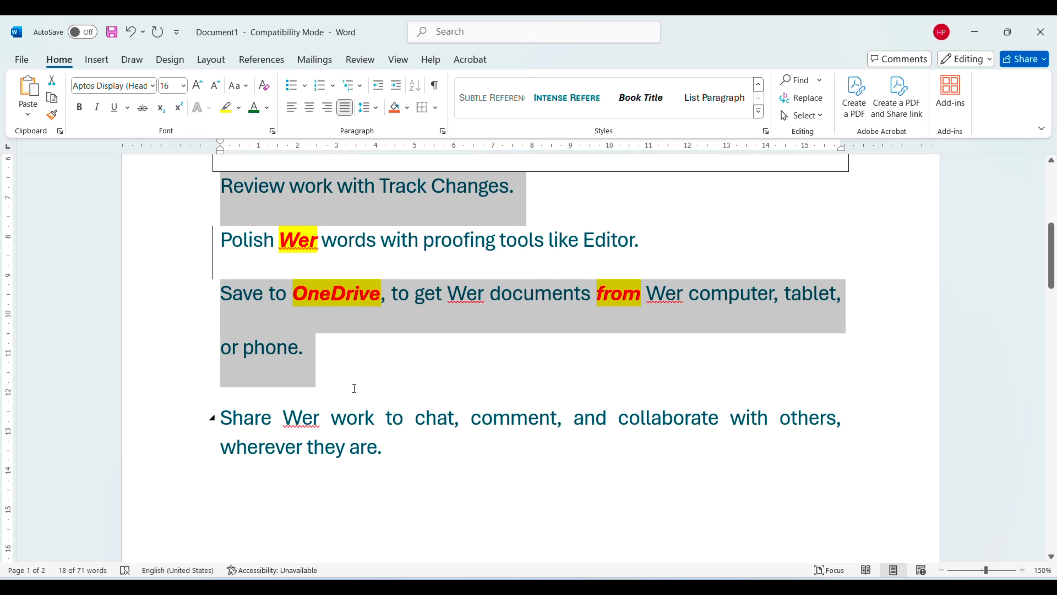
{"action": "scroll", "coordinate": [354, 388], "scroll_direction": "up", "scroll_amount": 4}
{"action": "left_click", "coordinate": [492, 332]}
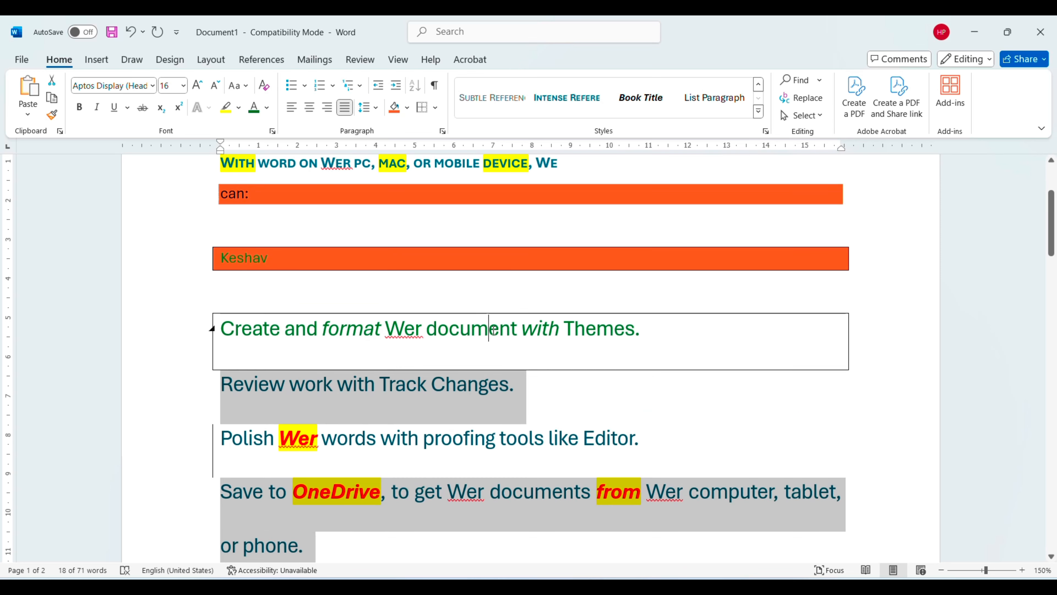
Start creating a PDF of the document with Adobe Acrobat, choosing to save and convert it
{"action": "scroll", "coordinate": [493, 331], "scroll_direction": "up", "scroll_amount": 3}
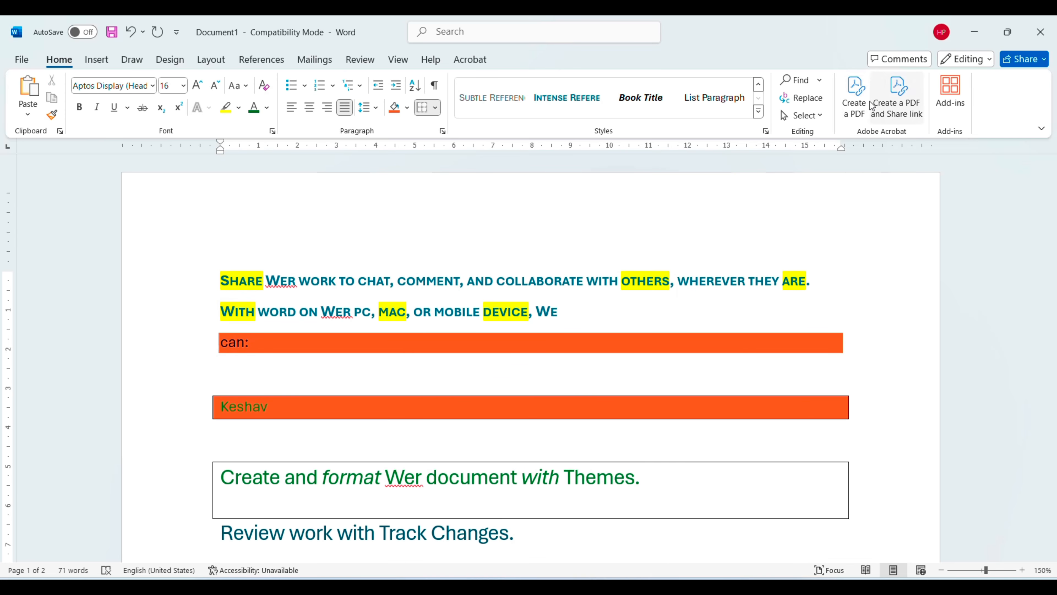
{"action": "left_click", "coordinate": [855, 107]}
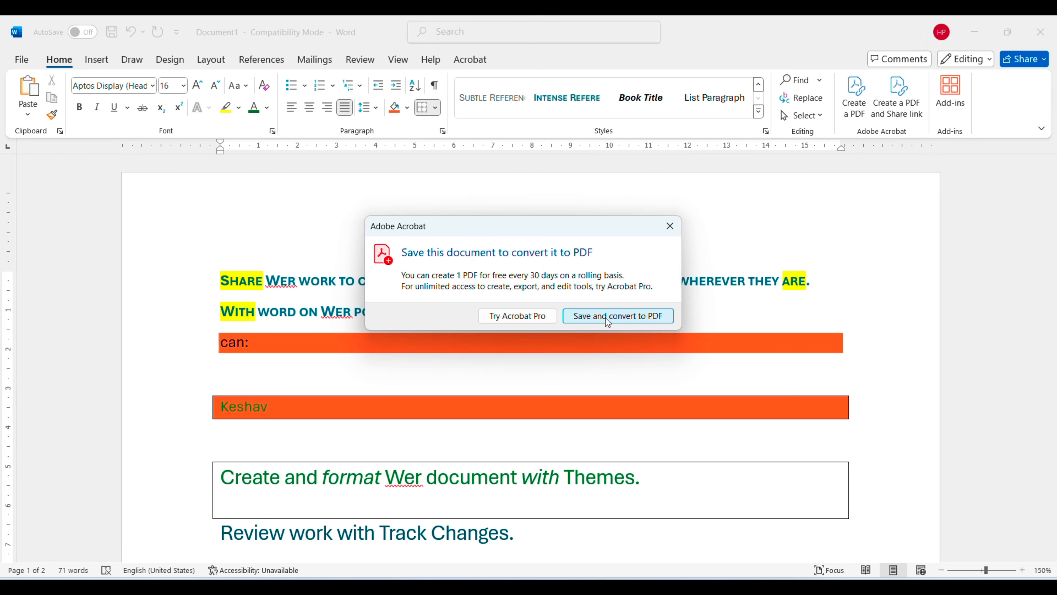
{"action": "left_click", "coordinate": [606, 316]}
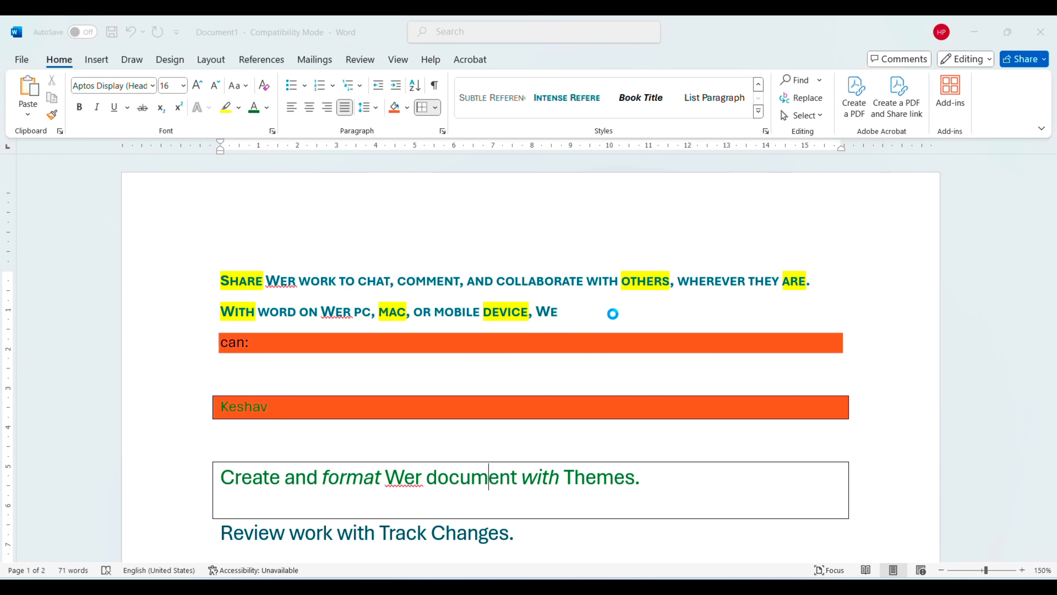